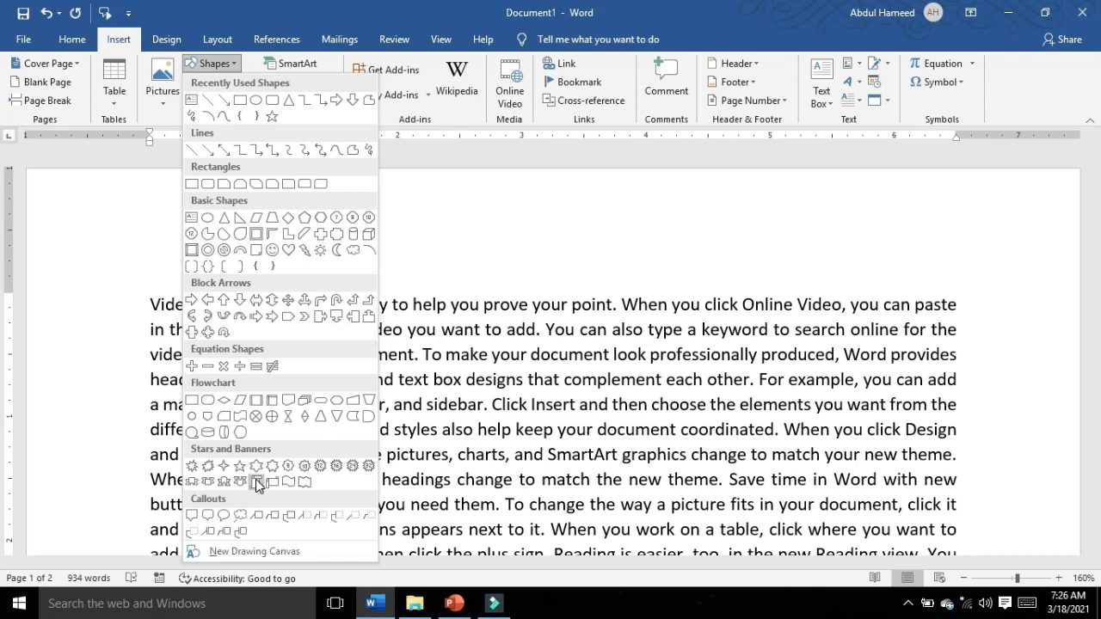
Step: Draw a vertical scroll shape about 2.3" high and 2.11" wide over the text and make its rolled edges thinner
click(254, 481)
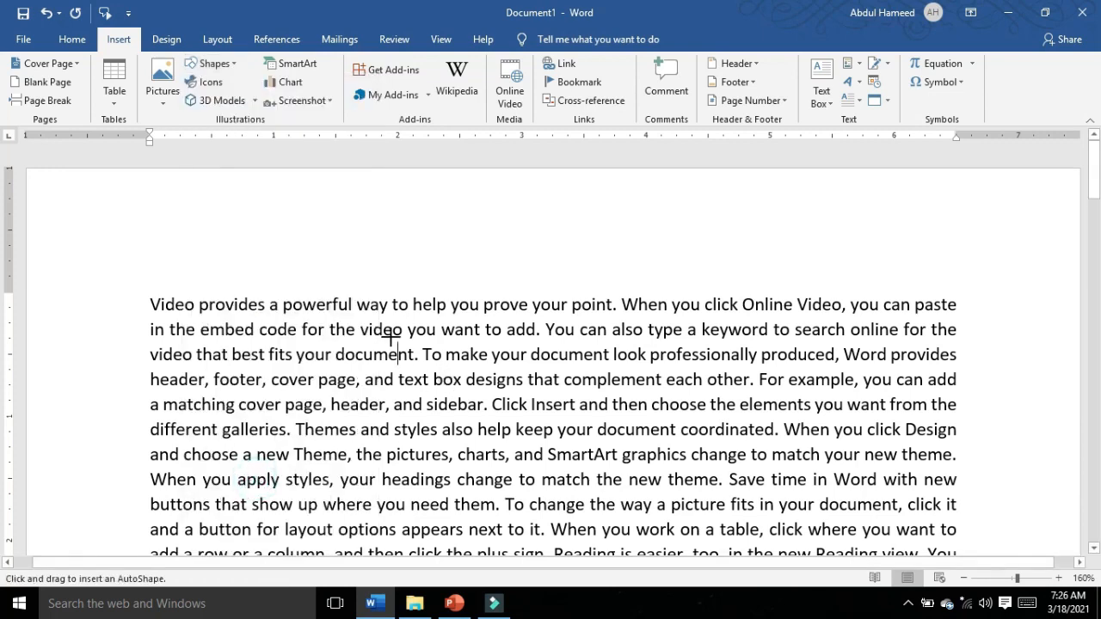
mouse_move(385, 337)
mouse_down()
mouse_move(431, 387)
mouse_move(611, 503)
mouse_move(616, 535)
mouse_move(647, 554)
mouse_up()
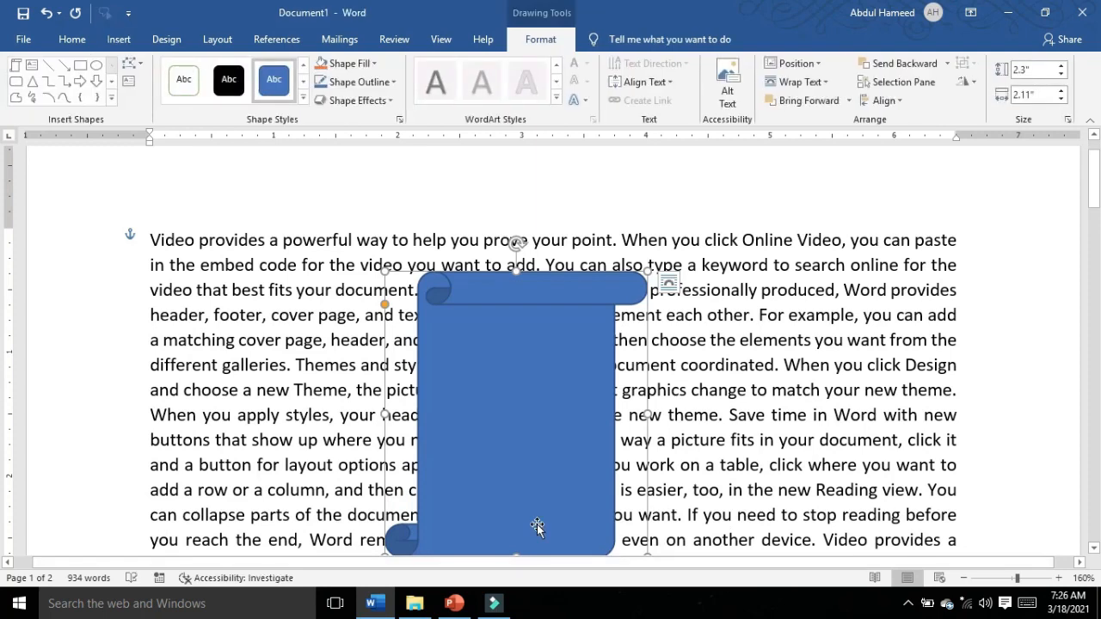
scroll(537, 527, up, 16)
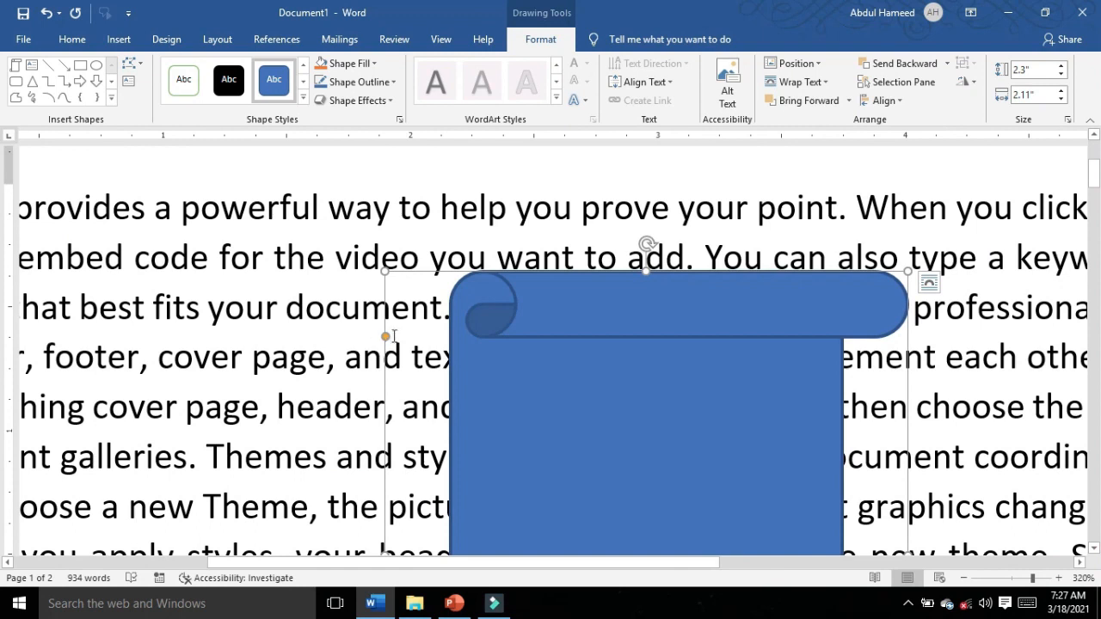
drag(386, 335, 386, 317)
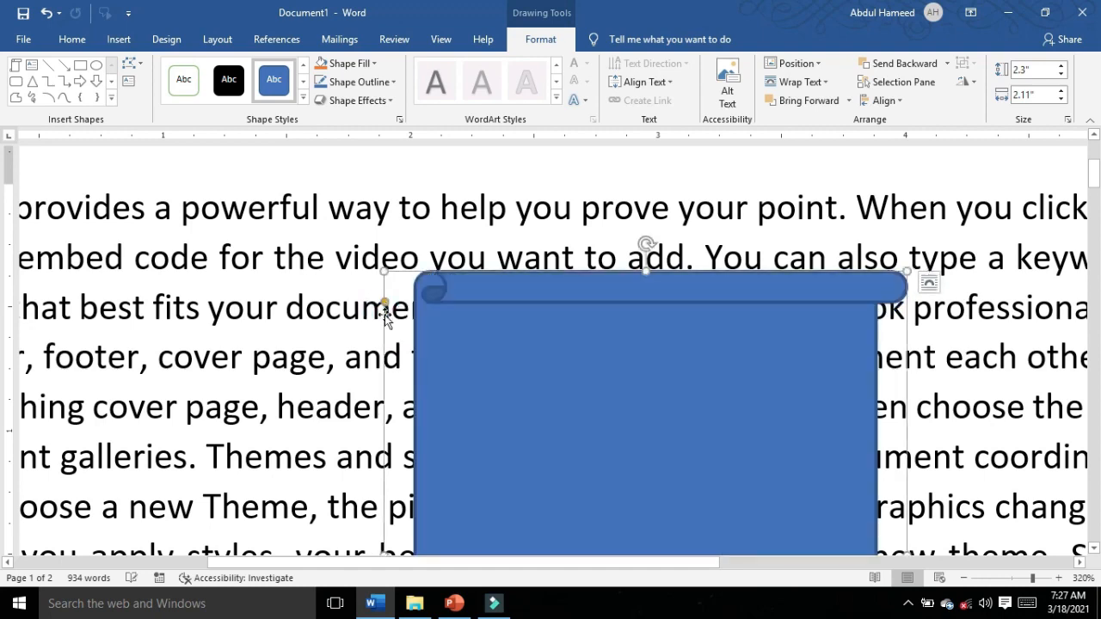
ctrl+scroll(496, 381, down, 20)
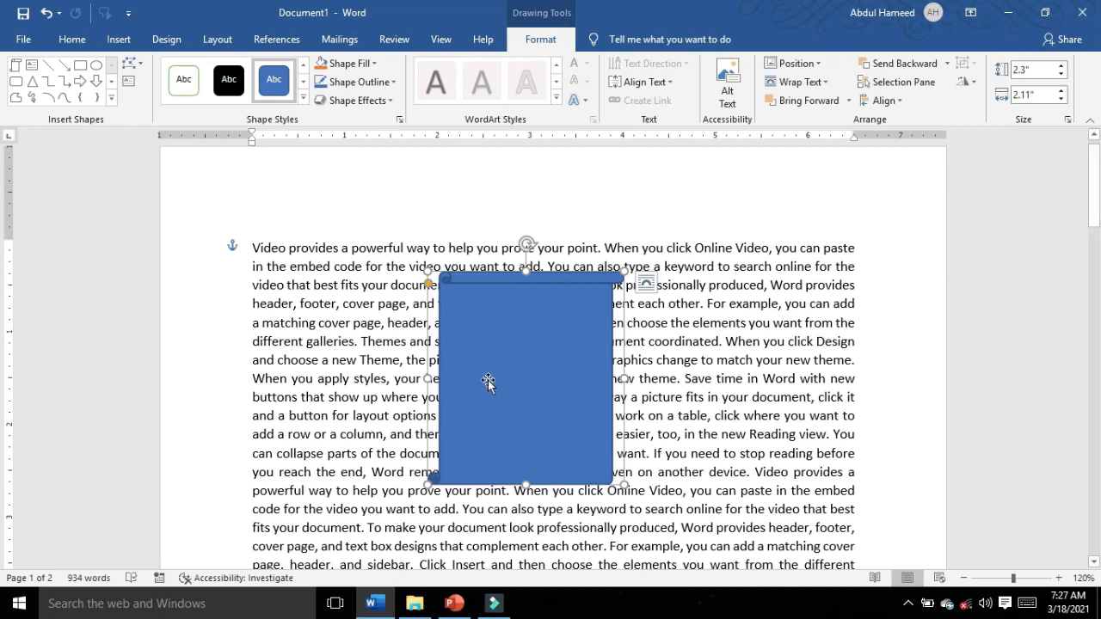
Step: Try Behind Text, Top and Bottom, and Tight wrapping on the scroll shape, then set it to Square
click(647, 284)
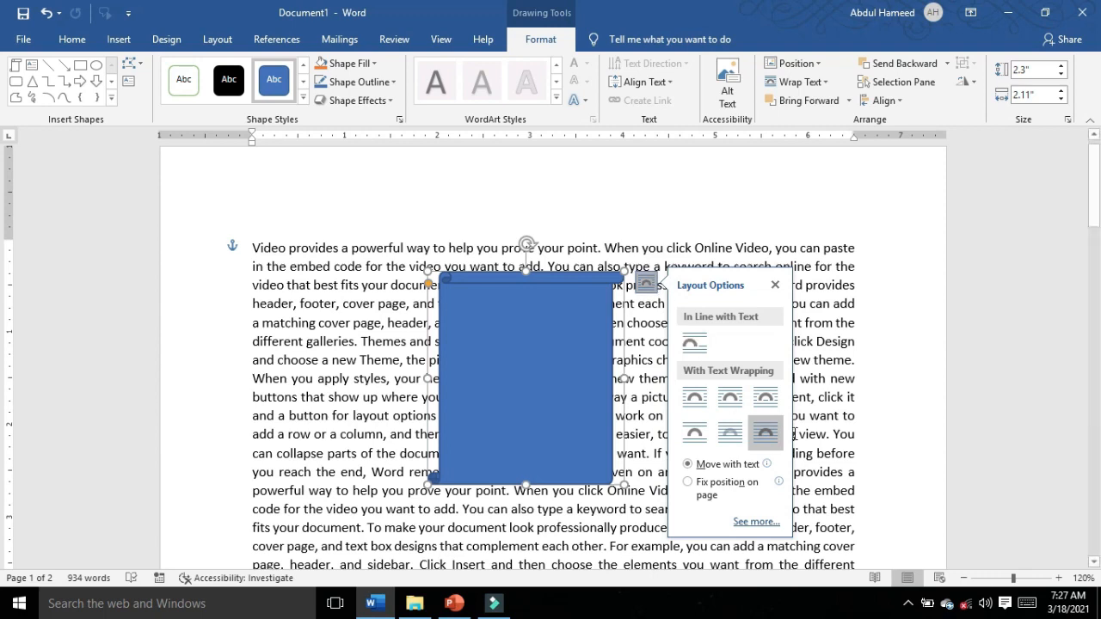
click(730, 440)
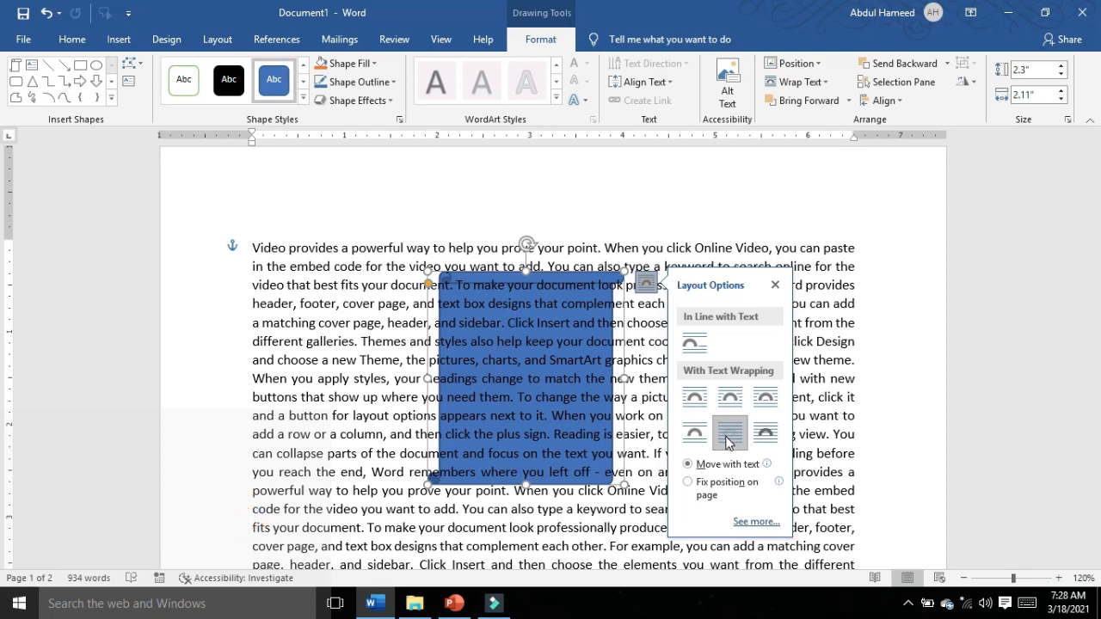
click(693, 432)
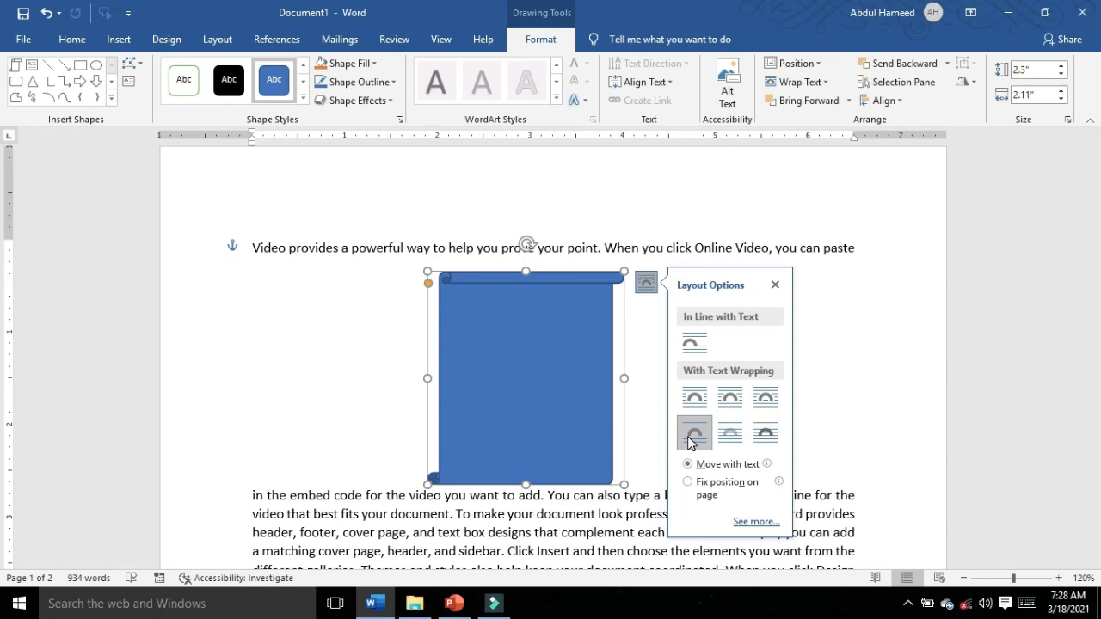
click(730, 399)
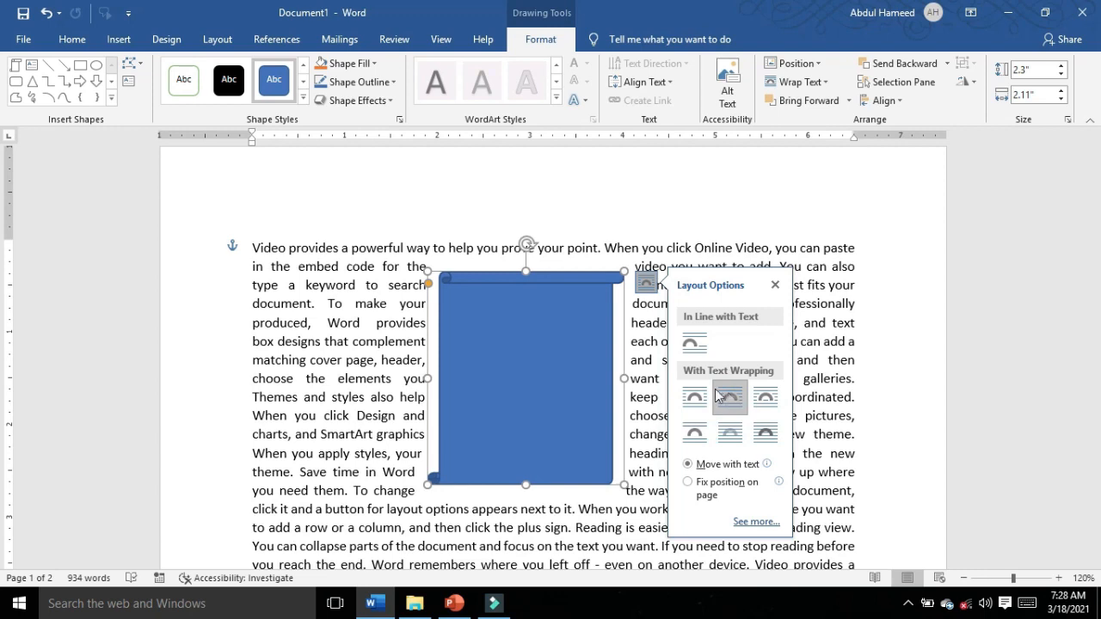
click(697, 405)
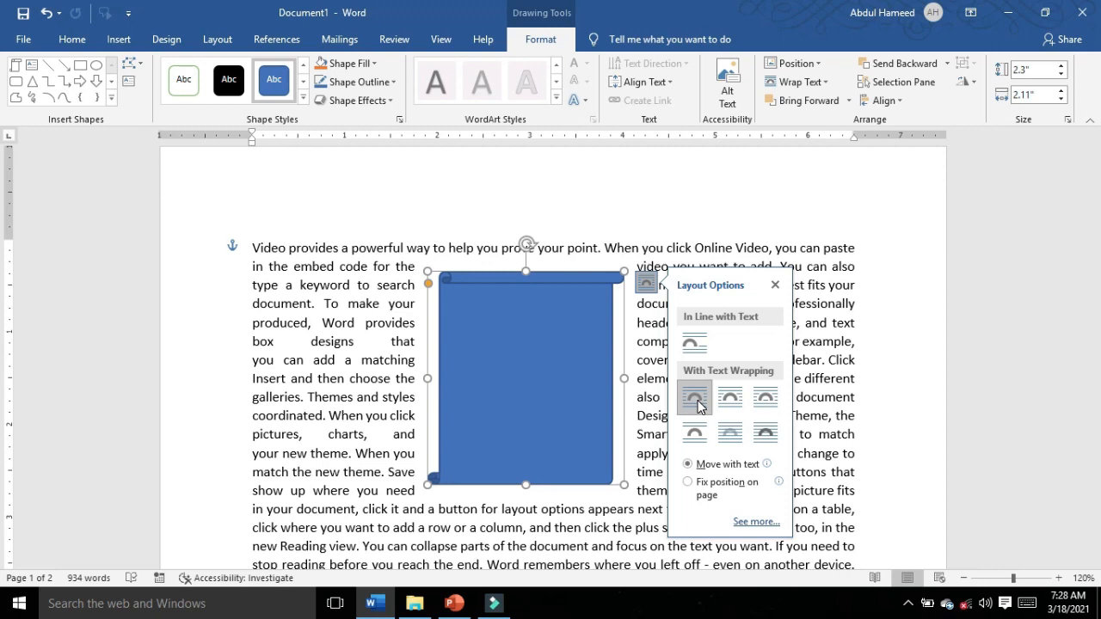
click(513, 364)
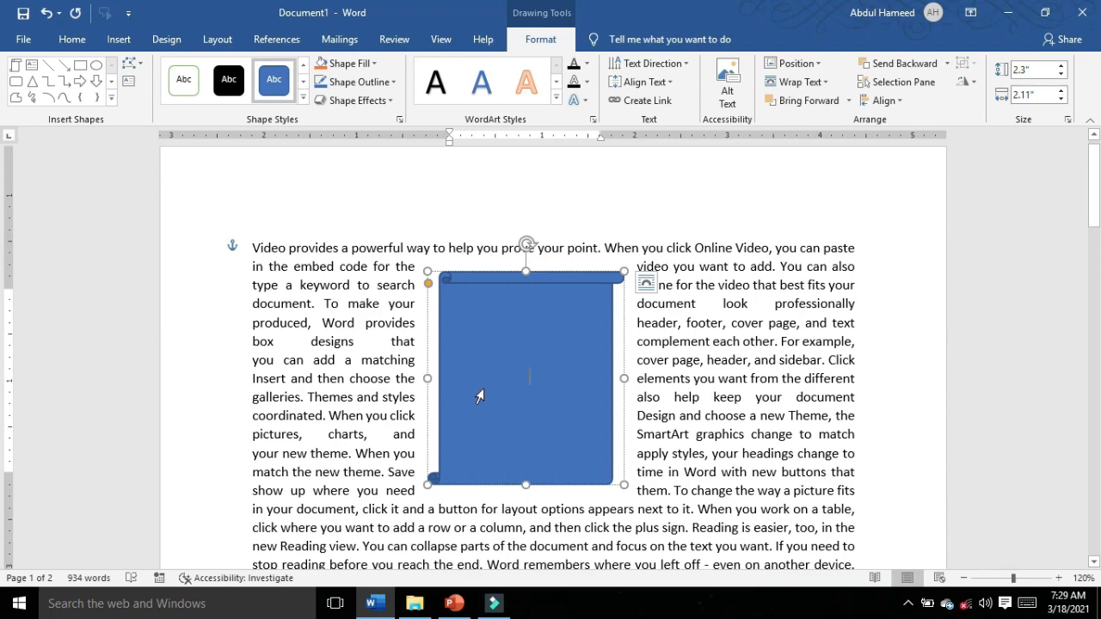
Step: Edit the scroll's wrap points, pulling its right wrap boundary outward into a point to push the text away
click(813, 83)
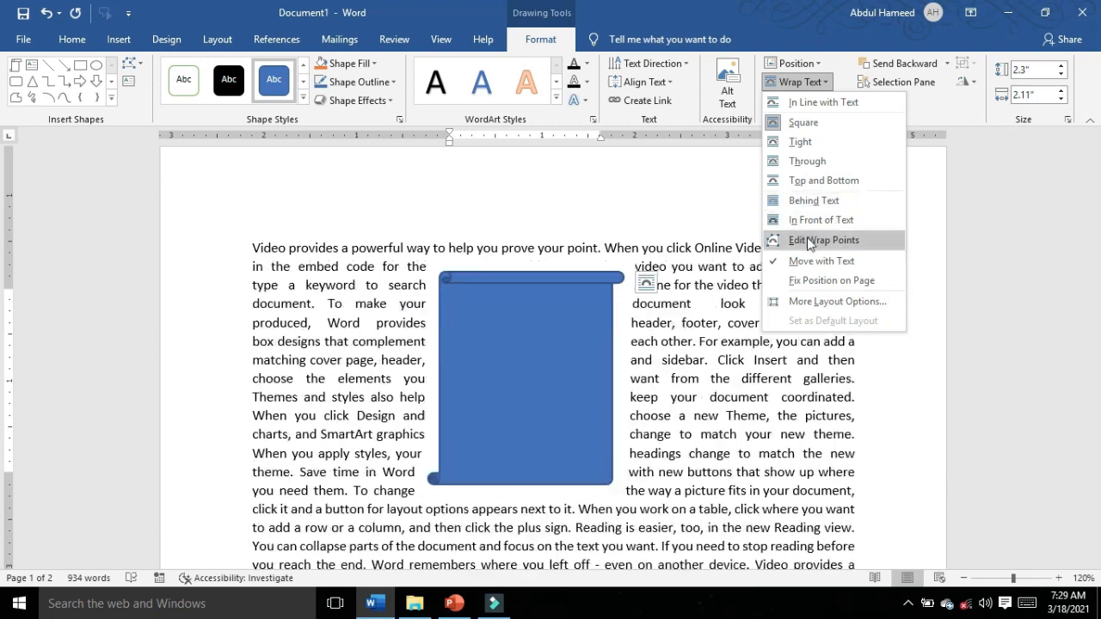
click(812, 240)
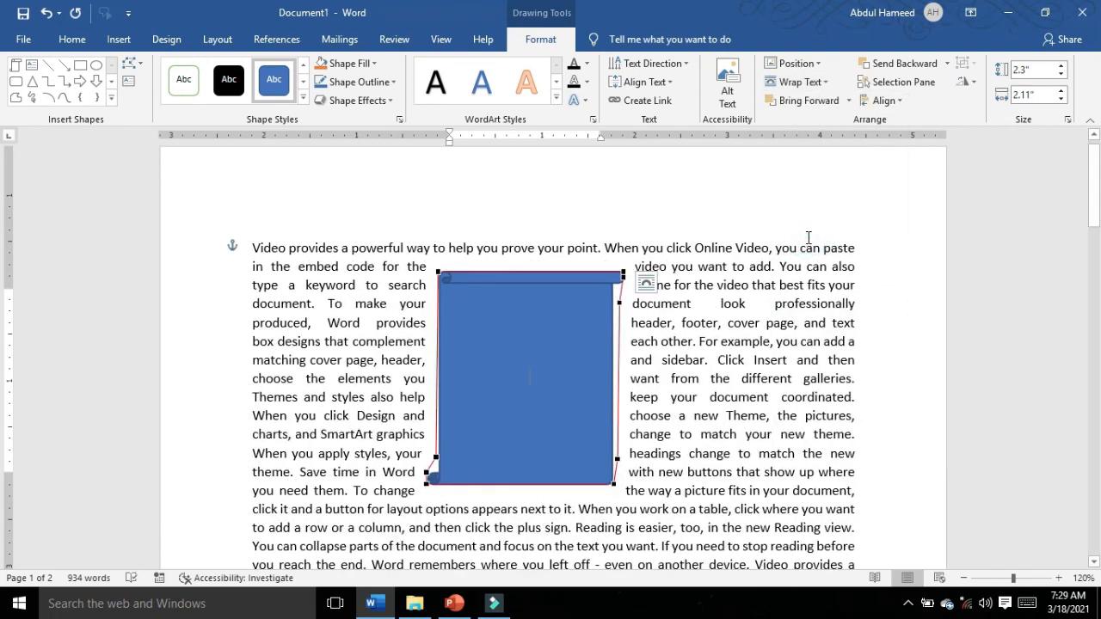
click(618, 302)
drag(654, 309, 705, 326)
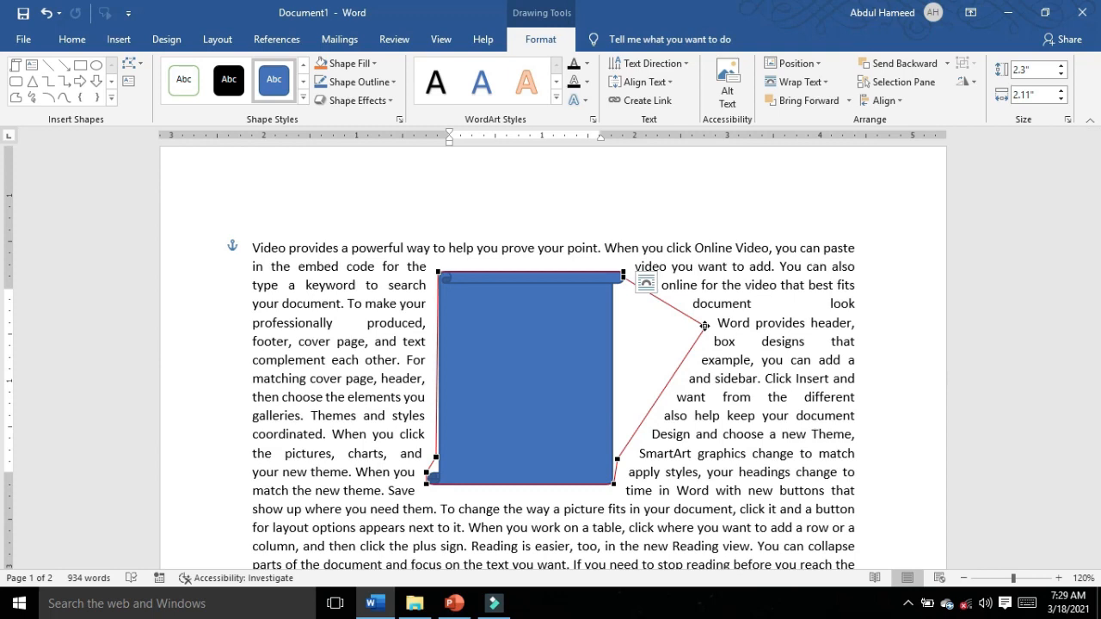
click(711, 456)
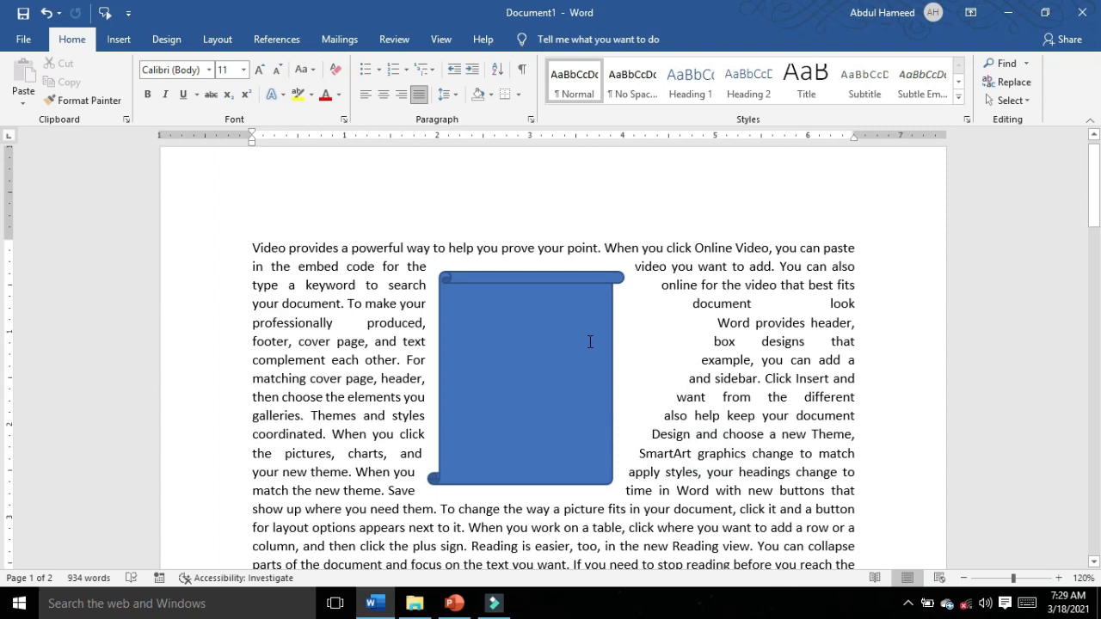
Step: Apply the orange theme style from the last row of the theme styles to the scroll shape
click(508, 322)
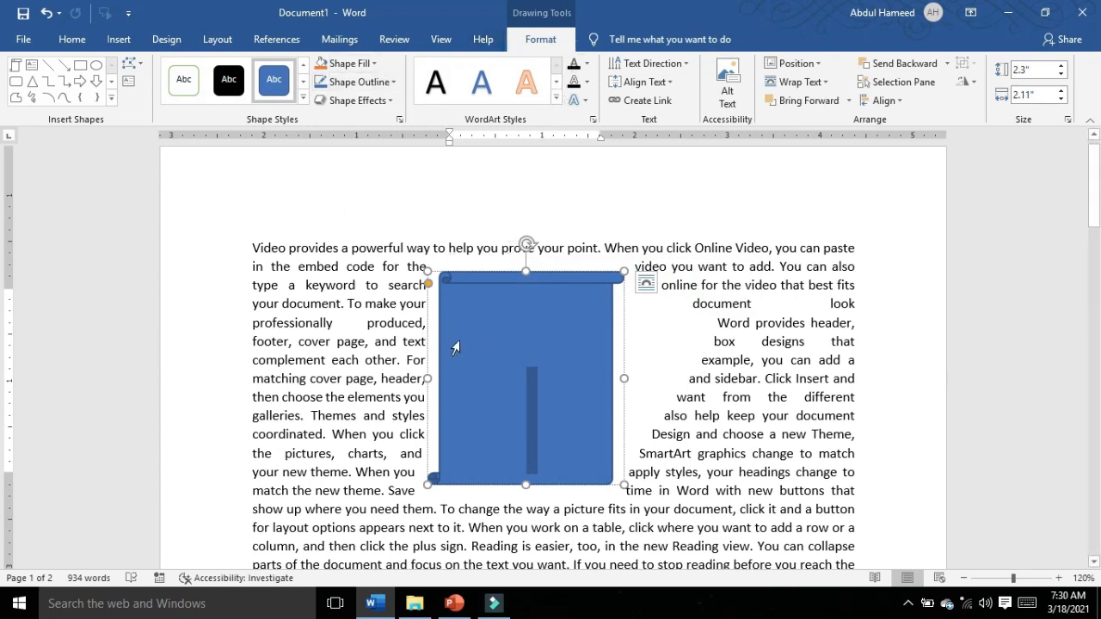
click(302, 99)
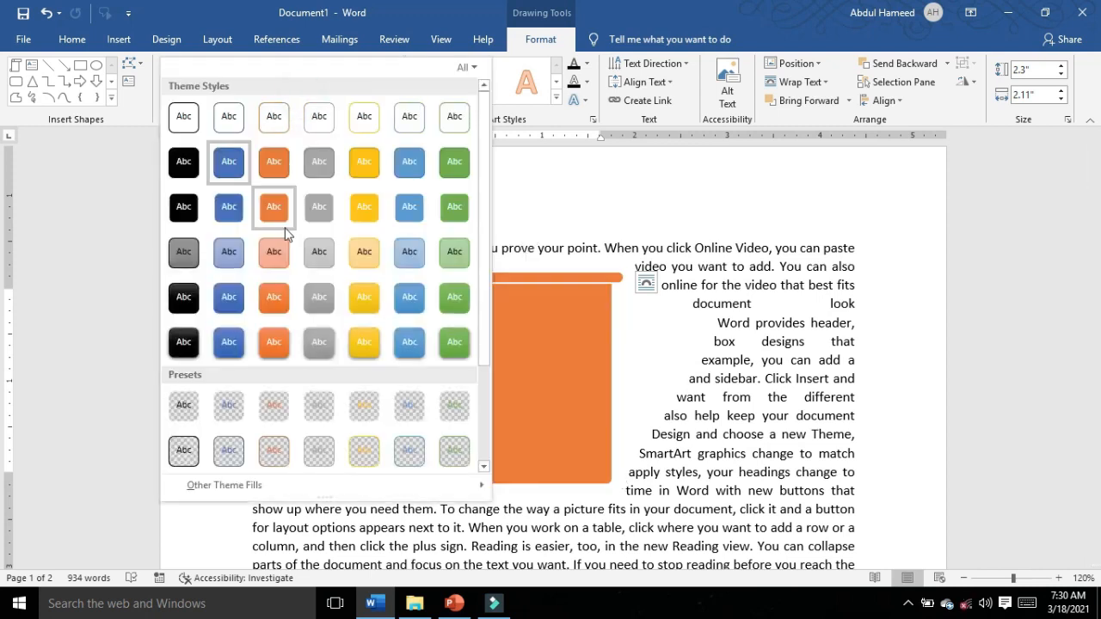
click(274, 343)
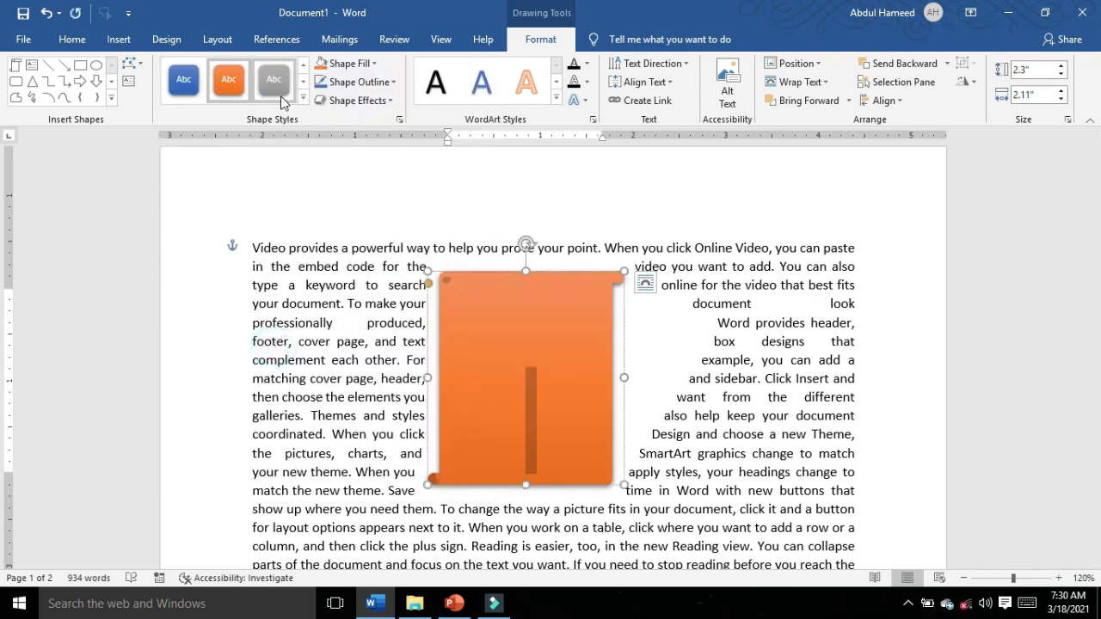
Step: Change the orange scroll into an up-down block arrow and enter the text "ddd" inside it
click(484, 365)
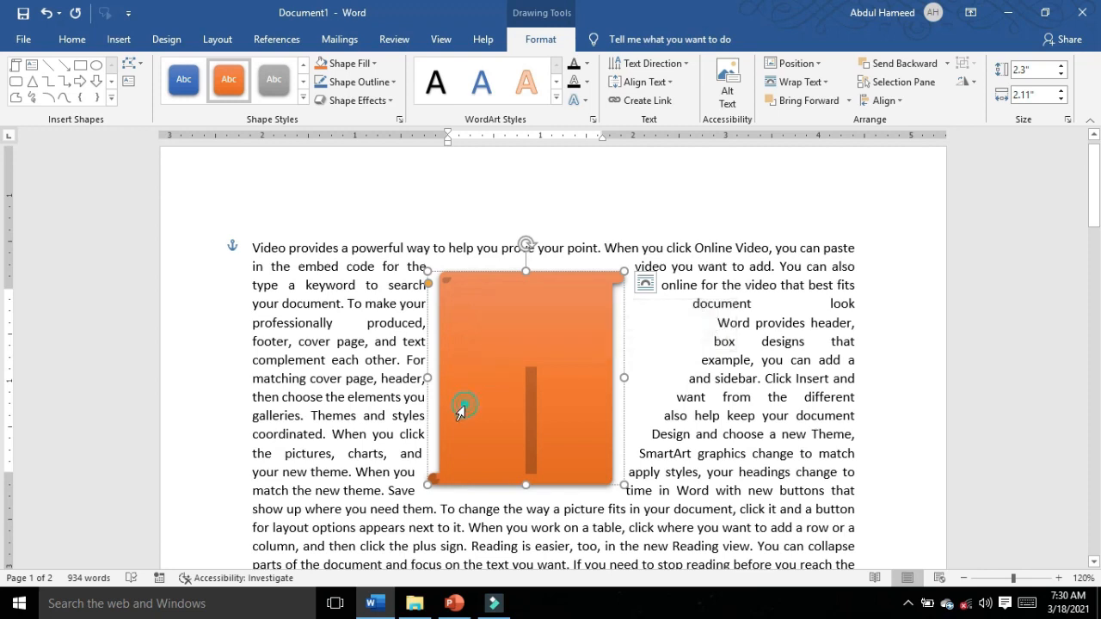
click(132, 69)
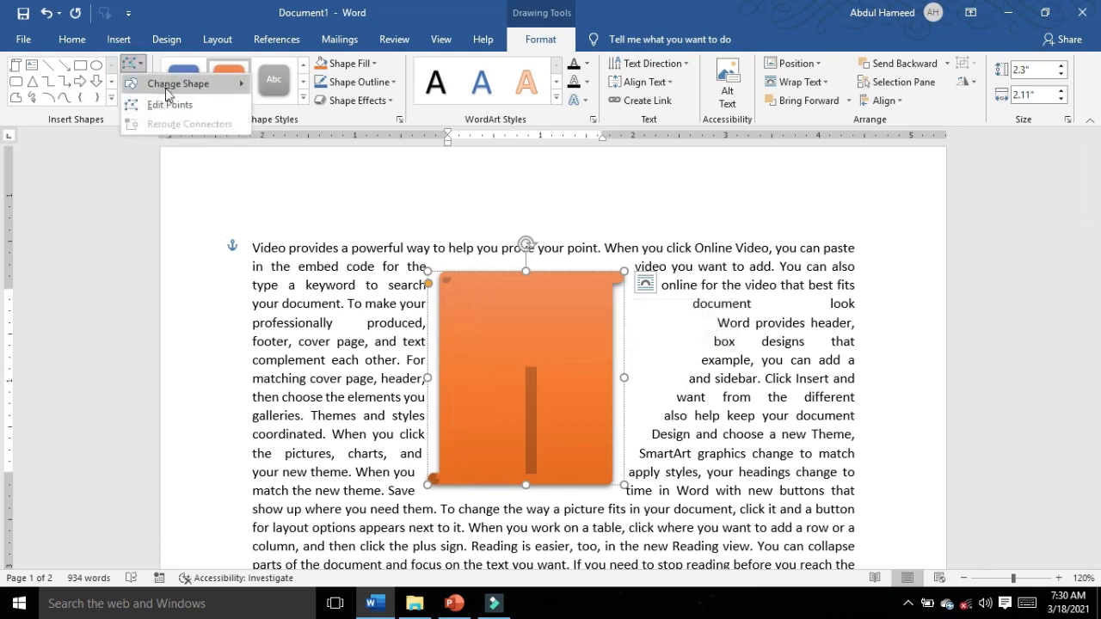
mouse_move(172, 86)
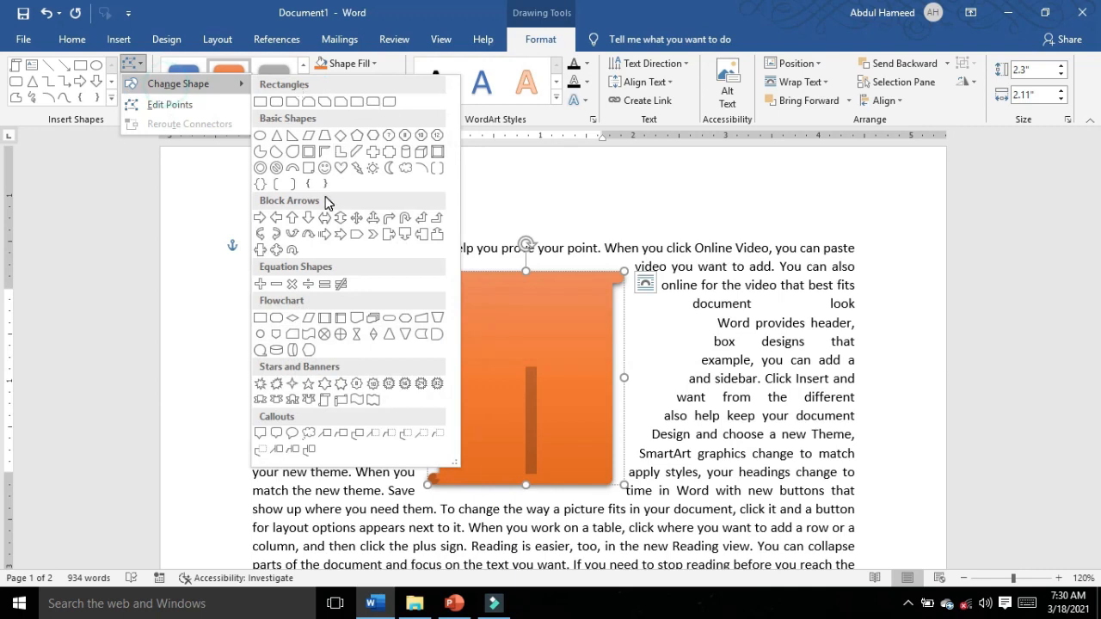
click(343, 235)
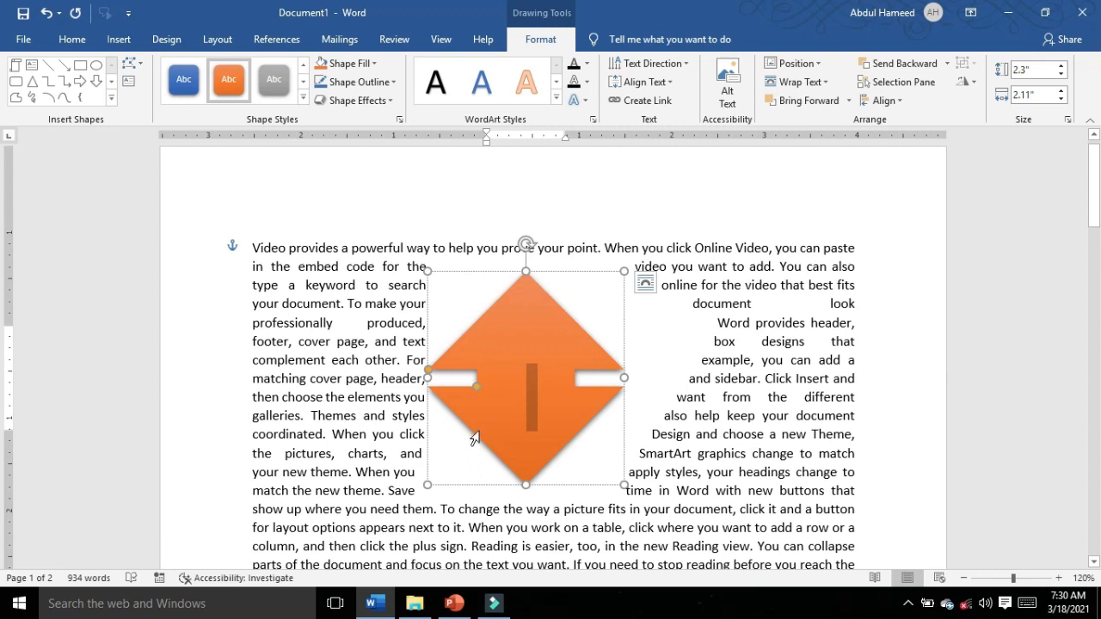
text(ddd)
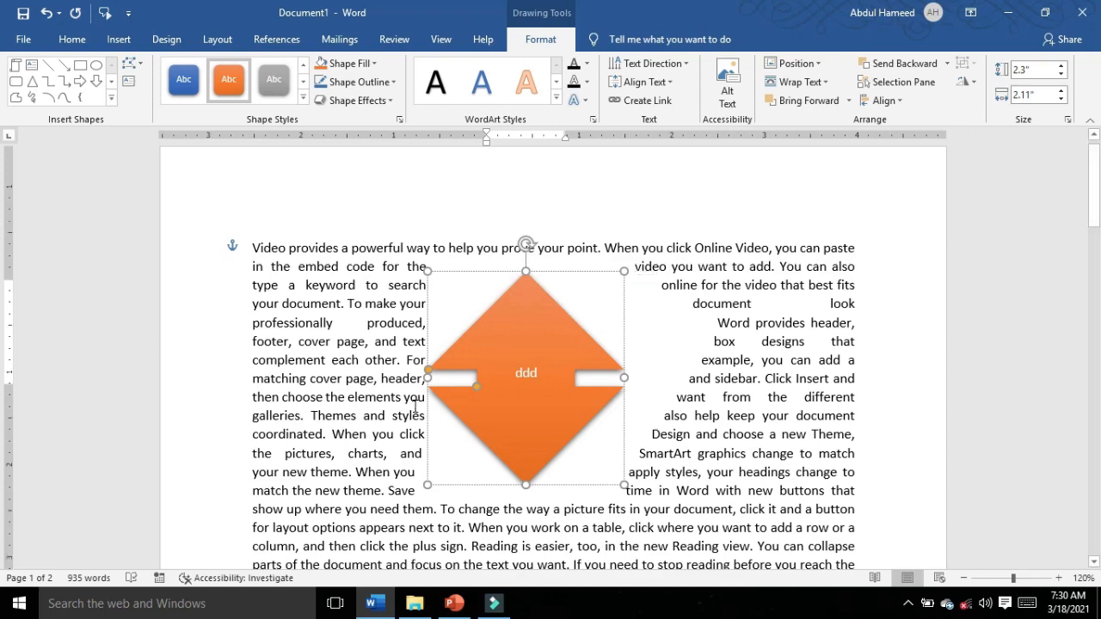
Step: Draw a text box about 1.7" high and 2.68" wide over the paragraph below the orange arrow
scroll(411, 378, down, 5)
click(396, 332)
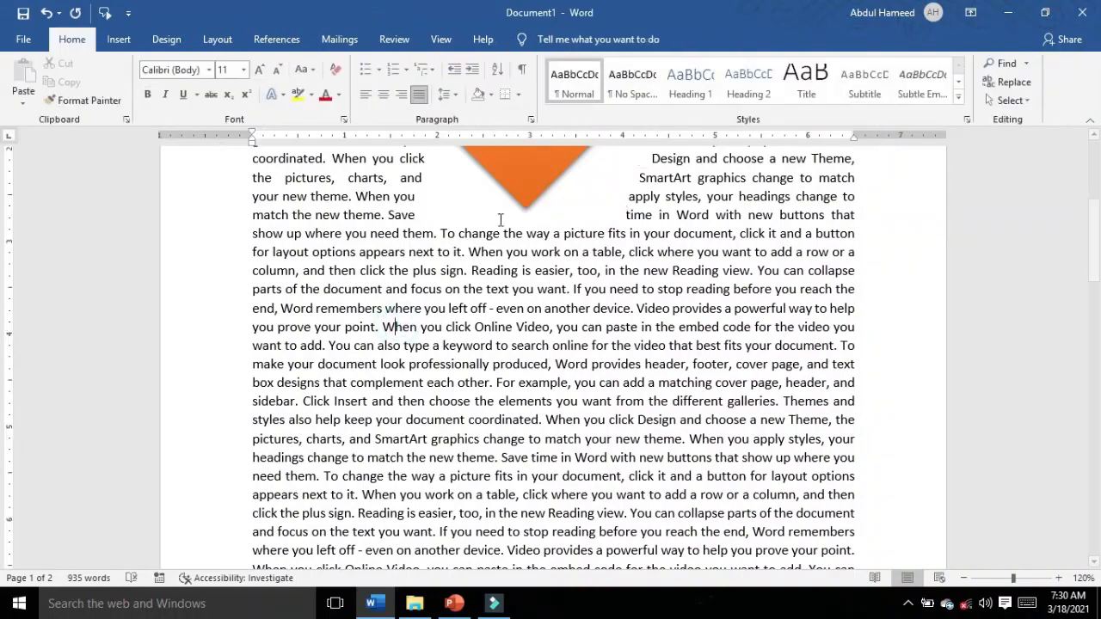
click(526, 177)
click(540, 39)
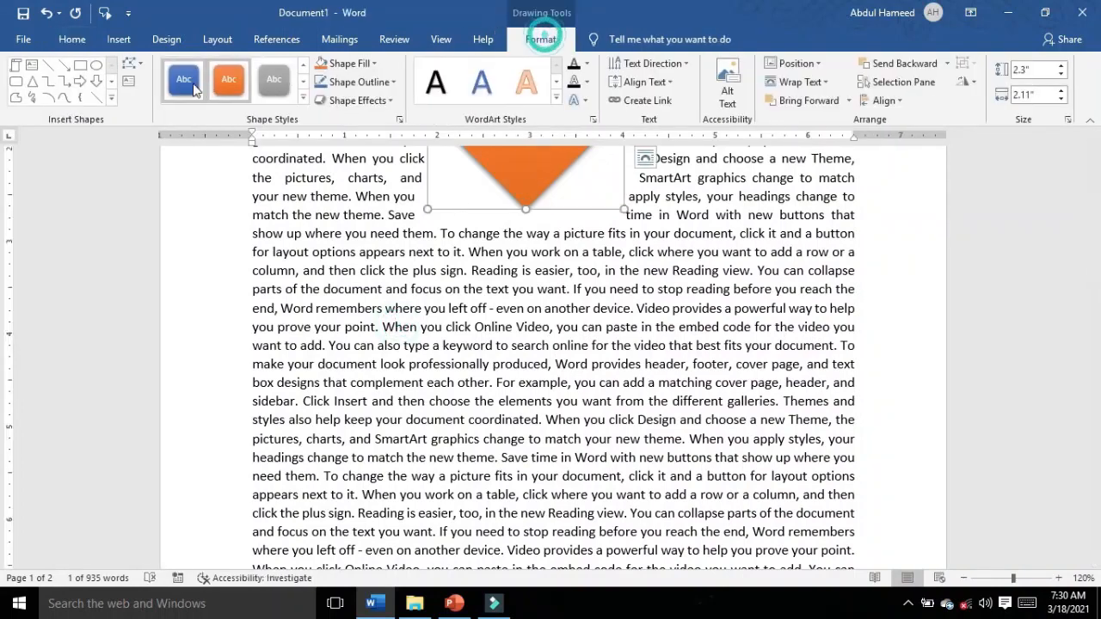
click(129, 86)
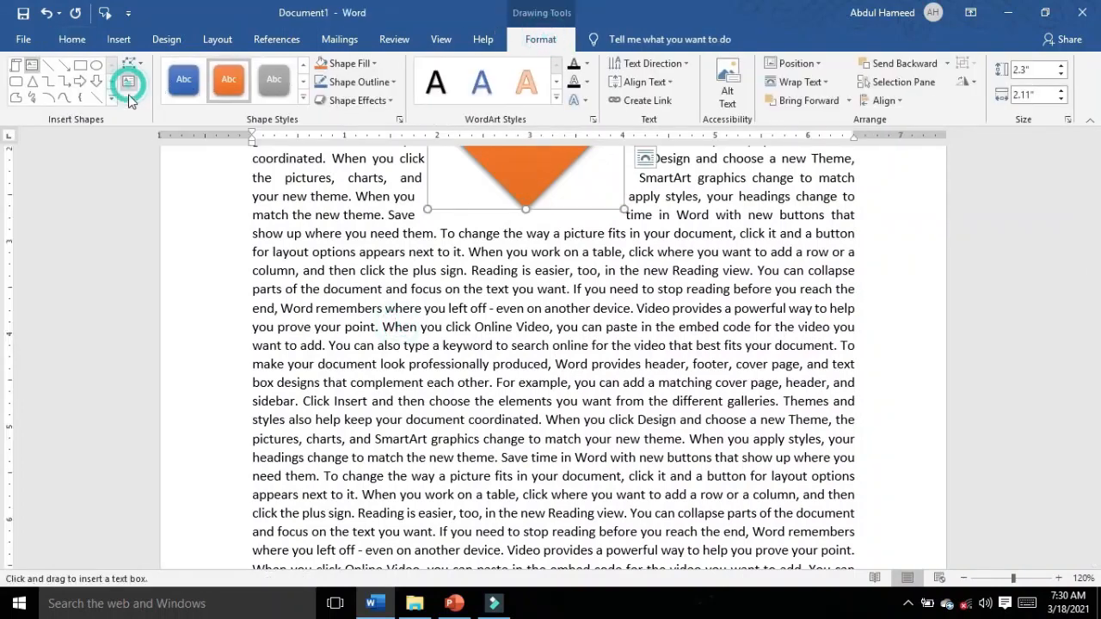
drag(355, 256, 605, 413)
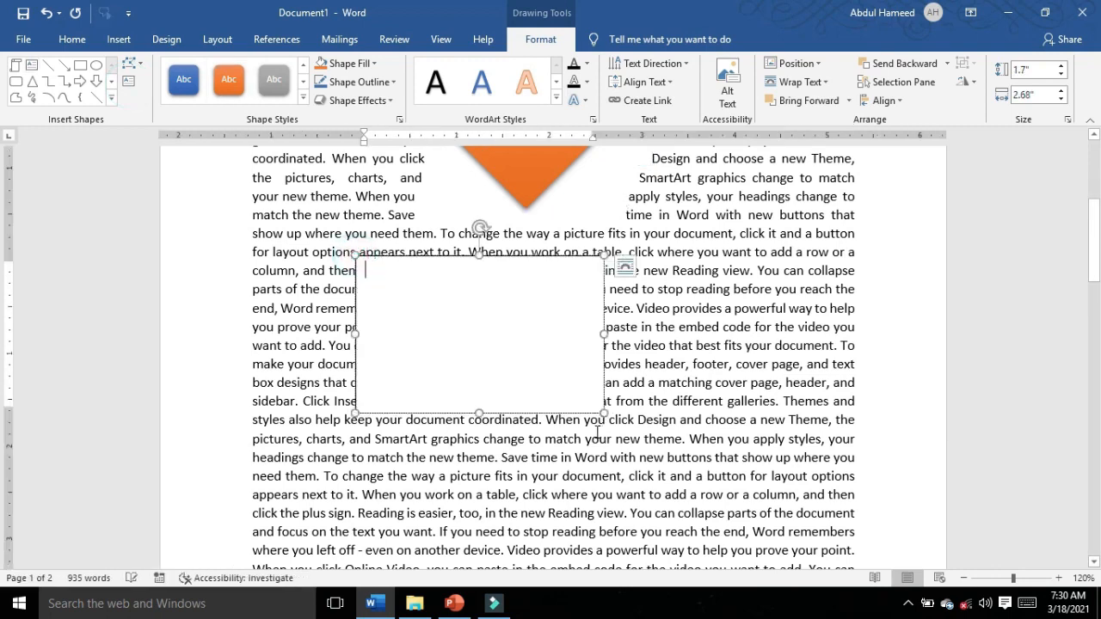
Step: Edit the orange arrow's points, curving both edges beside its top tip outward into a rounded dome
scroll(511, 415, up, 5)
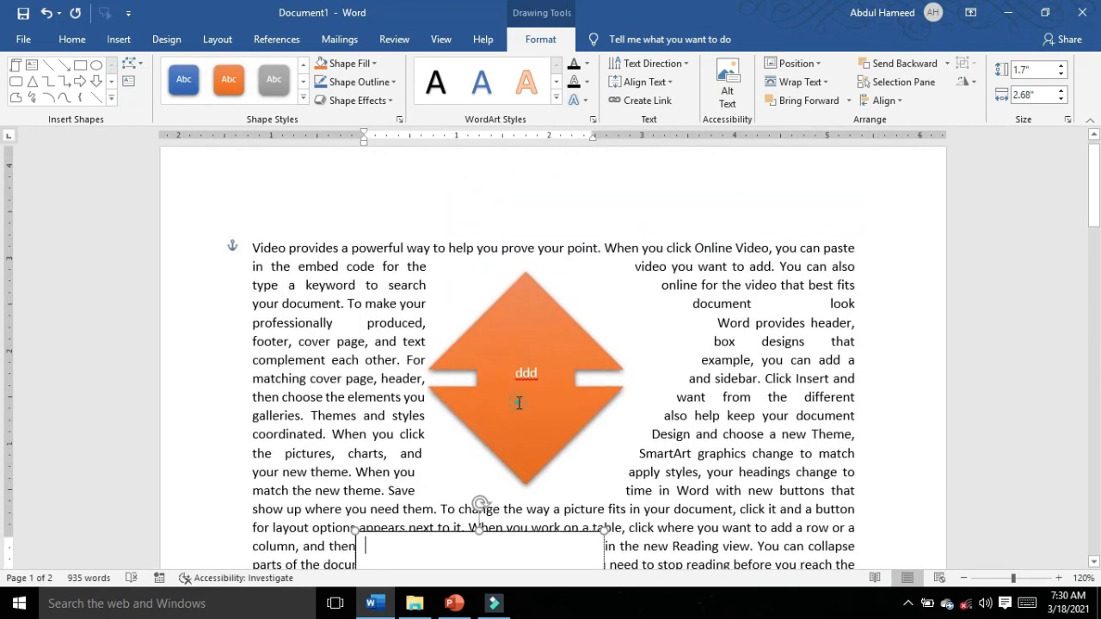
click(519, 404)
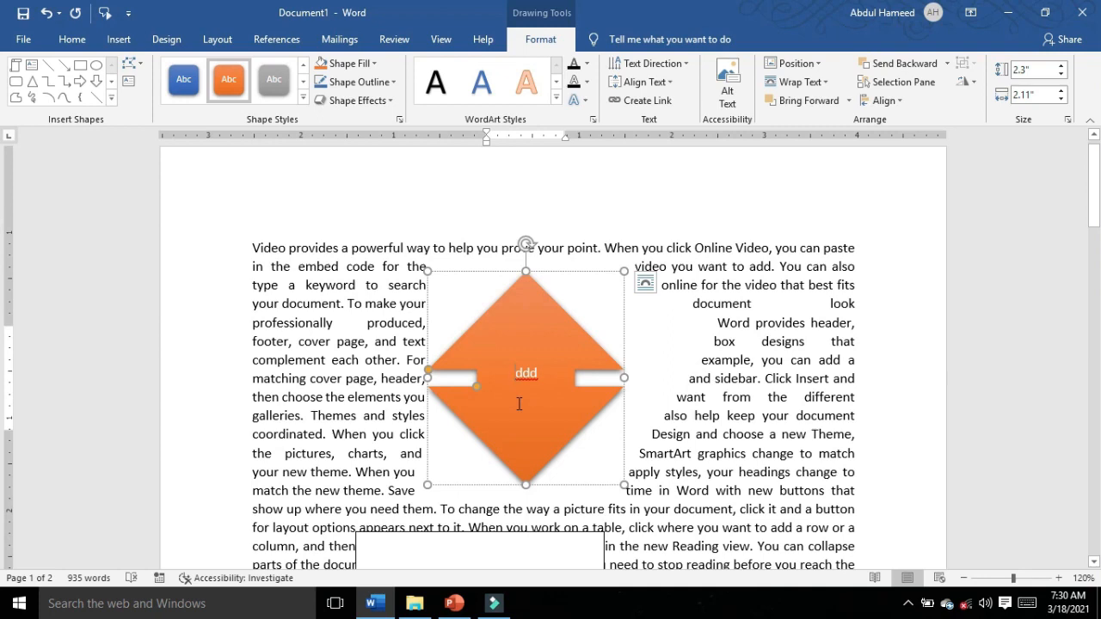
click(139, 67)
click(168, 105)
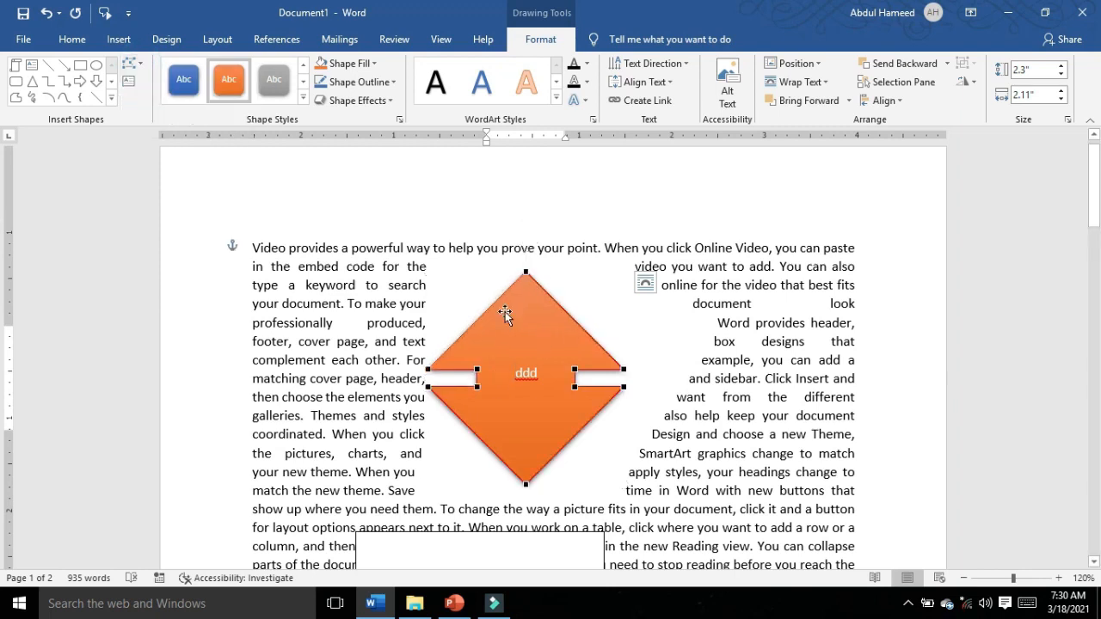
click(527, 274)
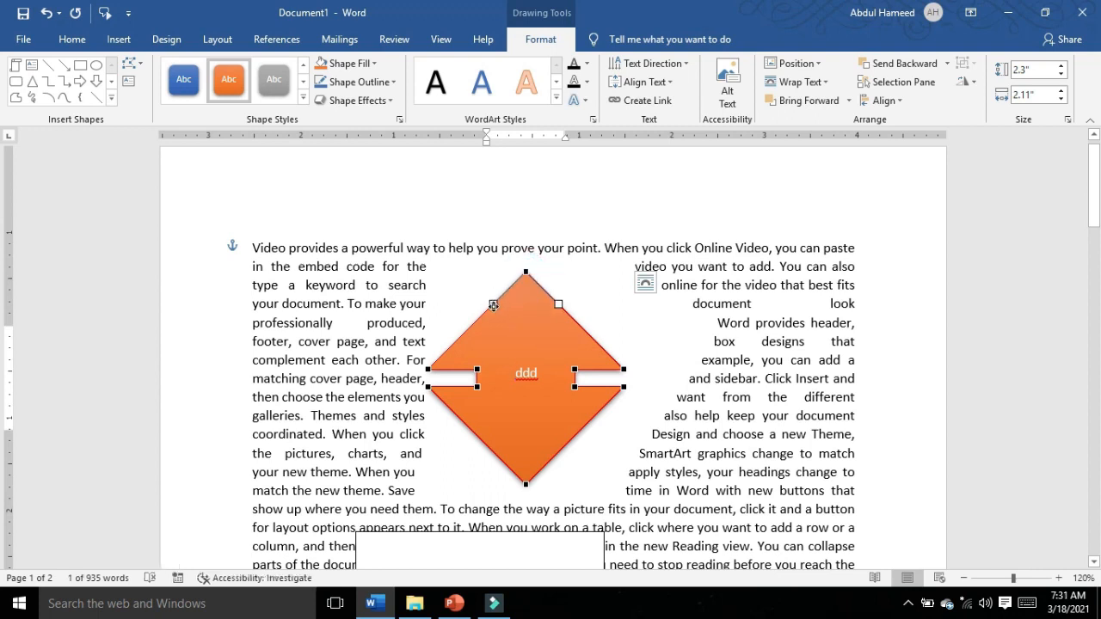
drag(493, 305, 435, 259)
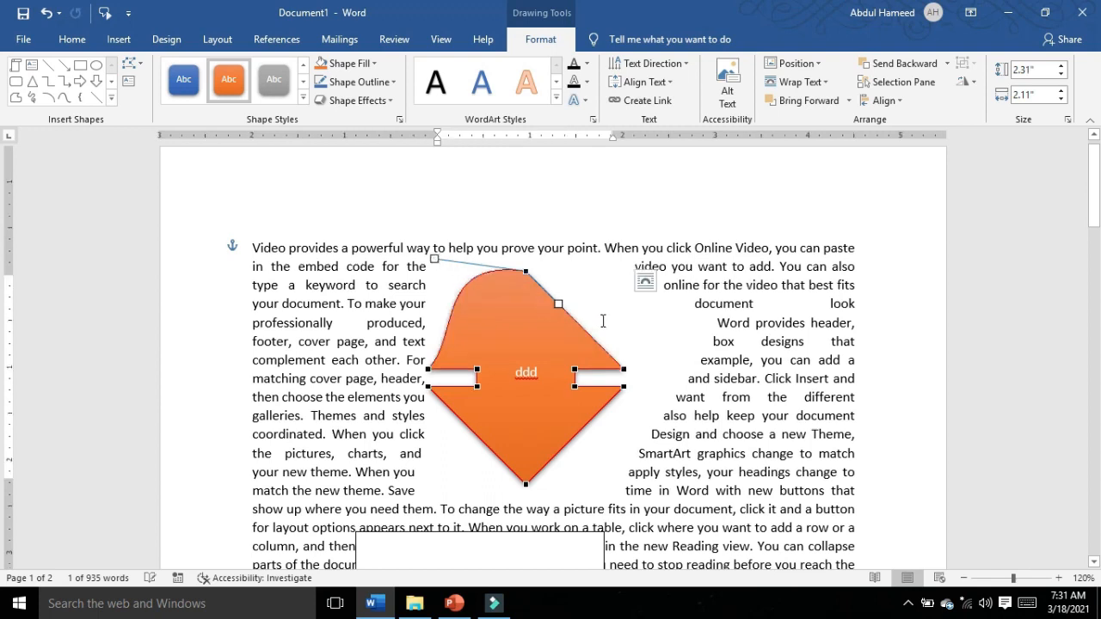
drag(558, 304, 628, 268)
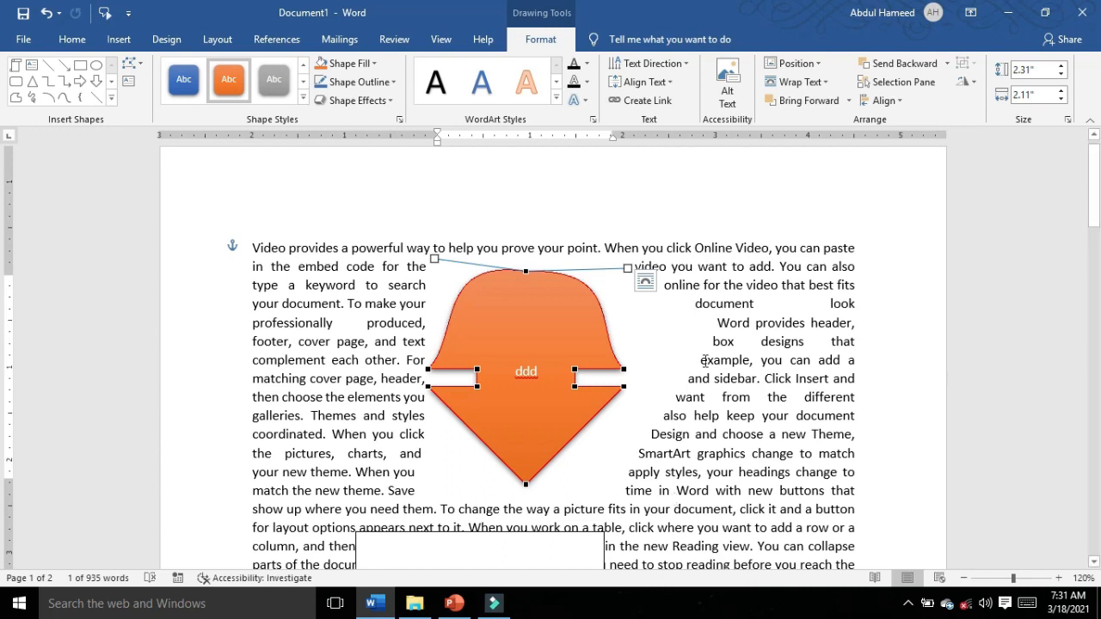
key(Escape)
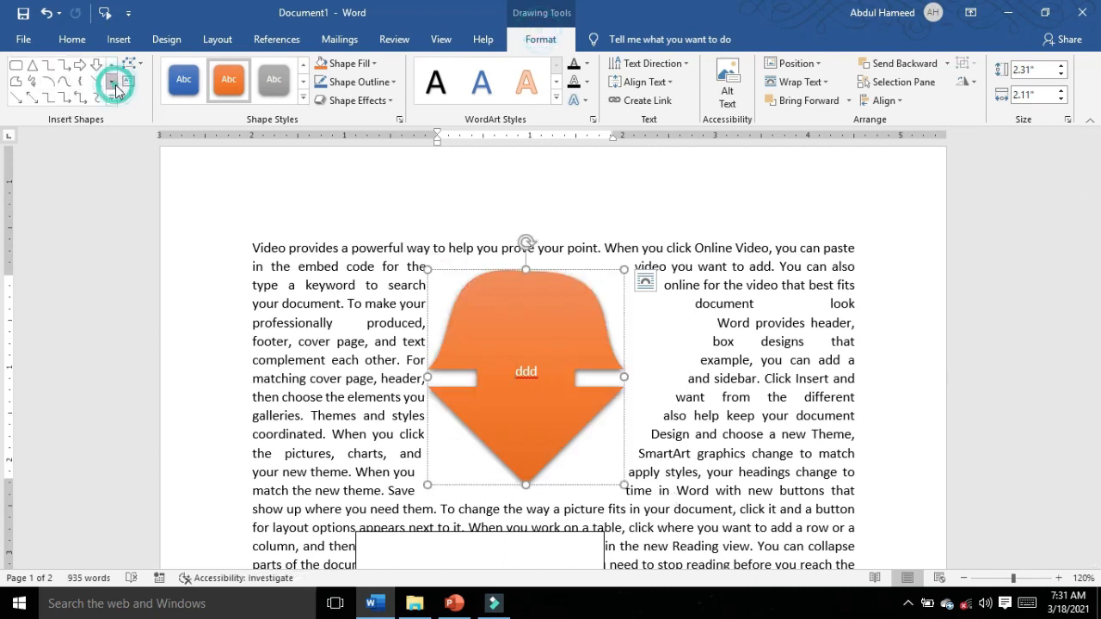
click(113, 82)
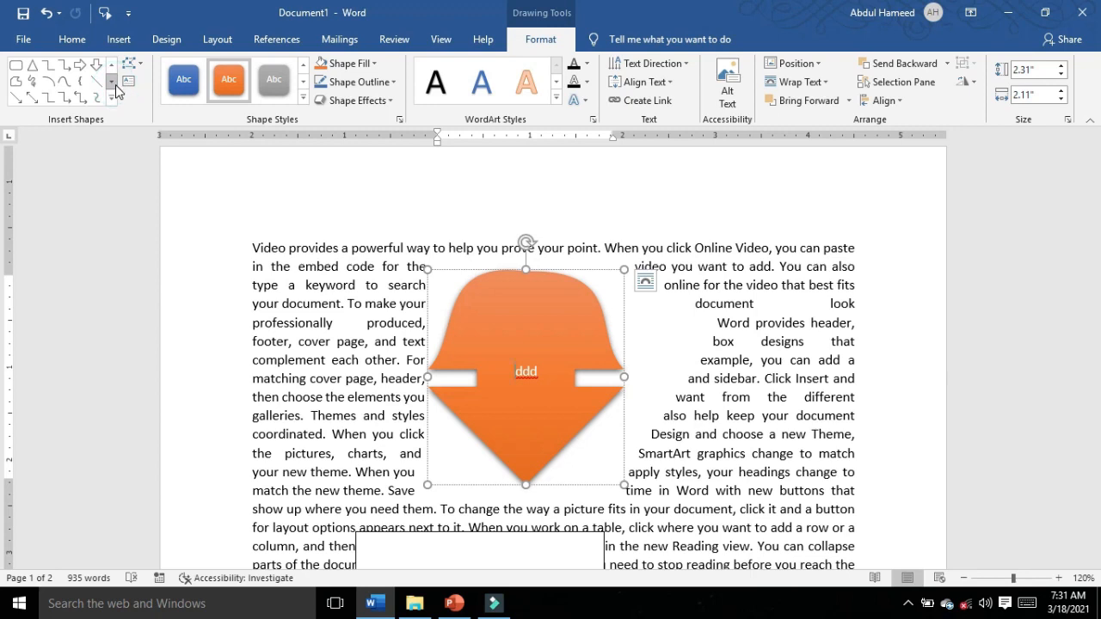
Step: Draw a right block arrow about 2.3" high and 1.97" wide over the text beside the orange shape
click(79, 64)
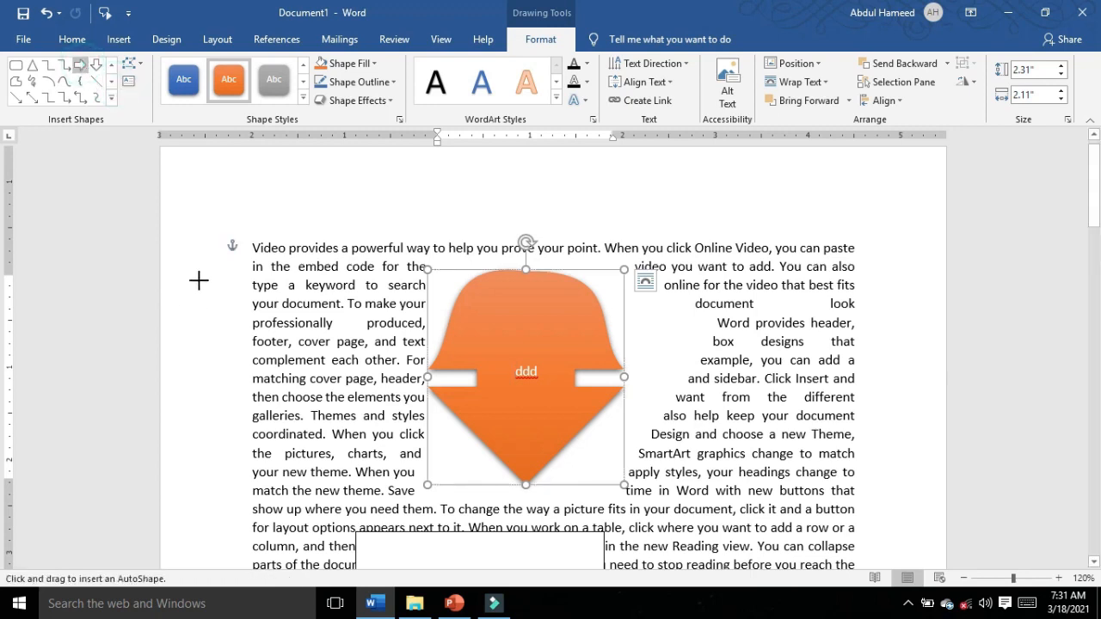
drag(212, 277, 394, 490)
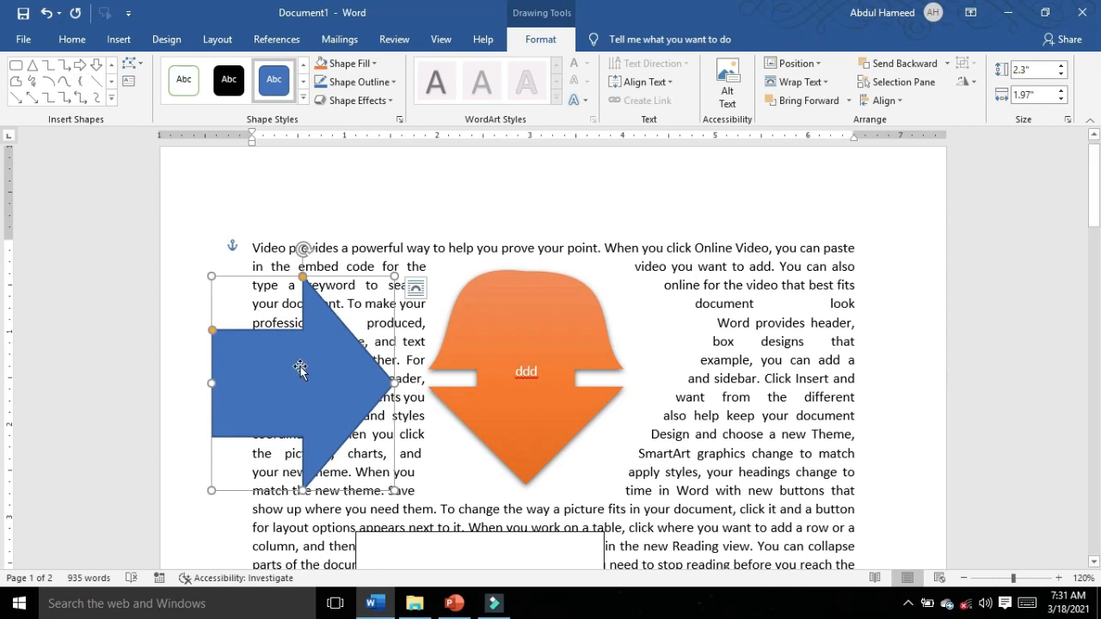
Step: Fill the right arrow with the birds_32-1600x1200 picture from the Desktop, and replace that fill with a light gradient radiating from the center
click(374, 65)
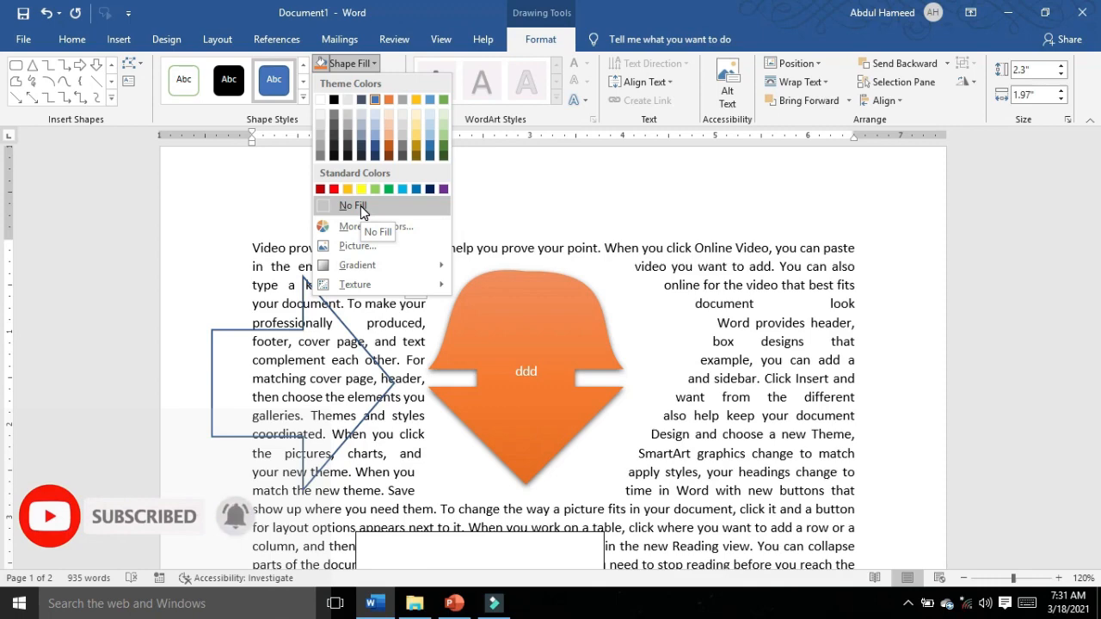
click(350, 249)
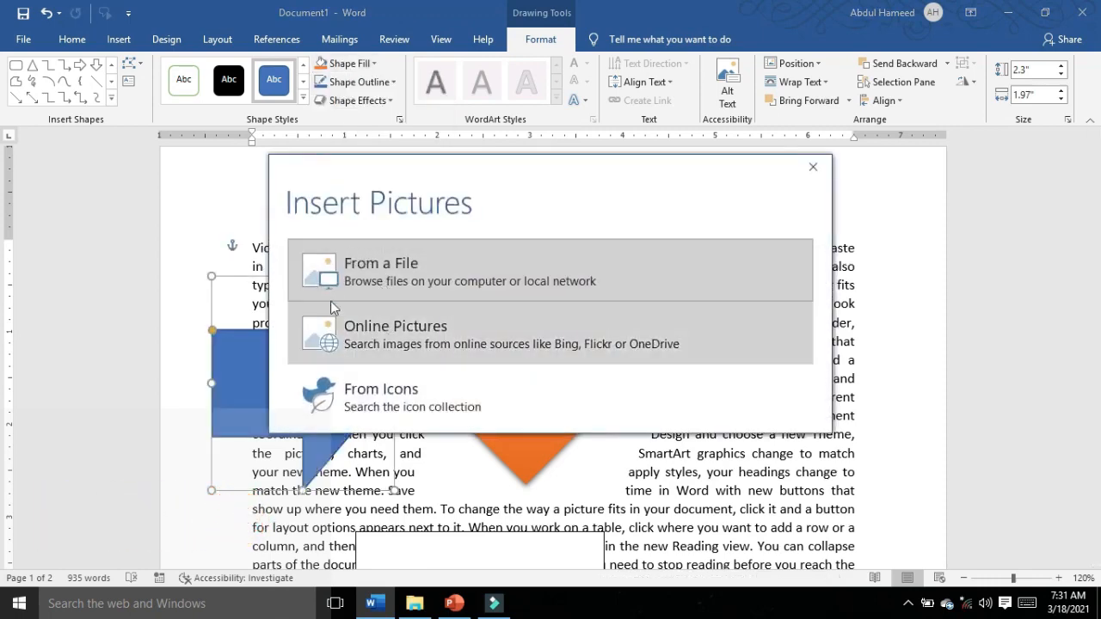
click(396, 286)
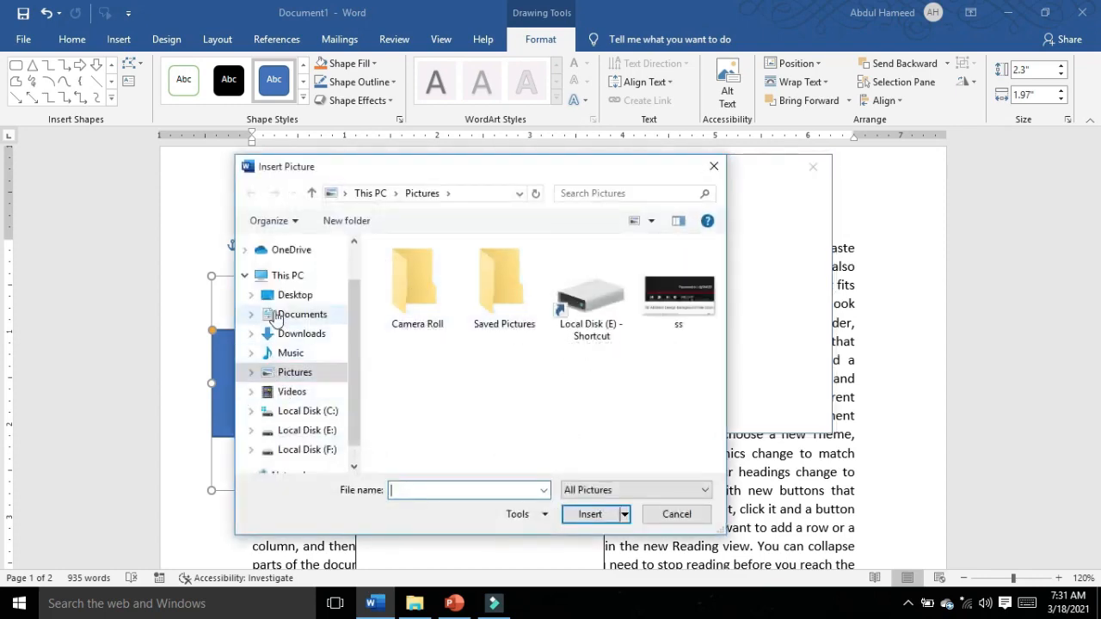
click(289, 295)
click(475, 385)
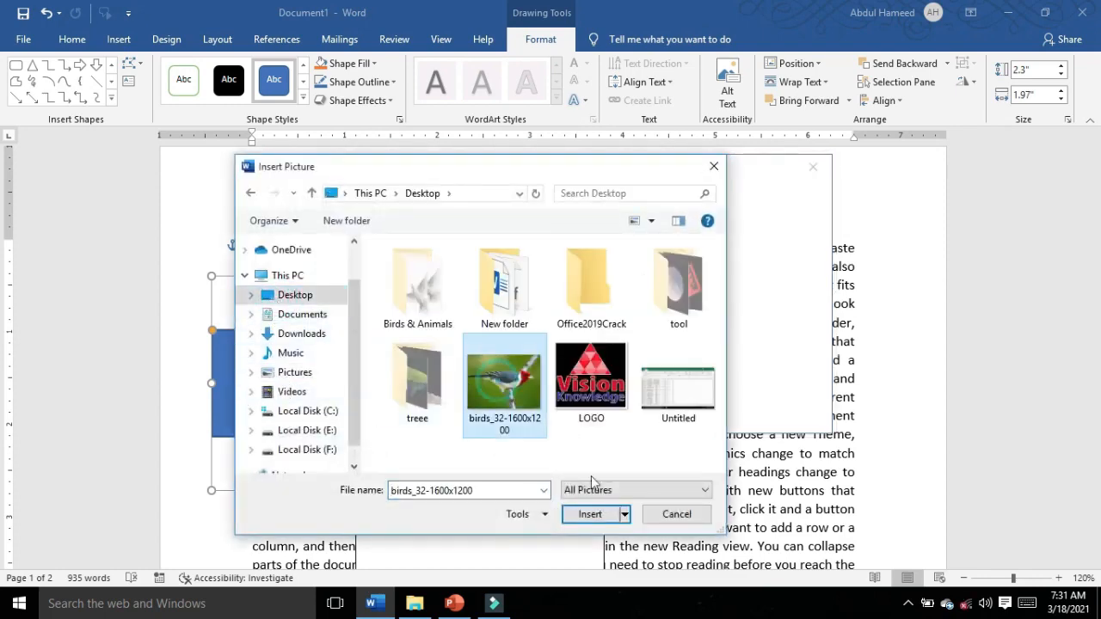
click(593, 513)
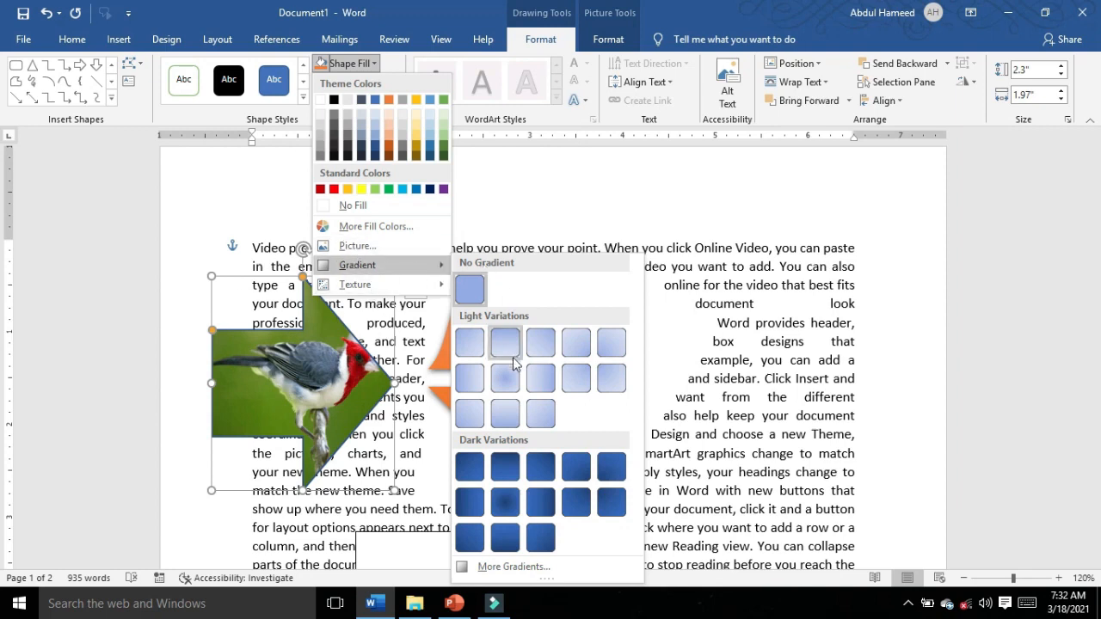
click(508, 384)
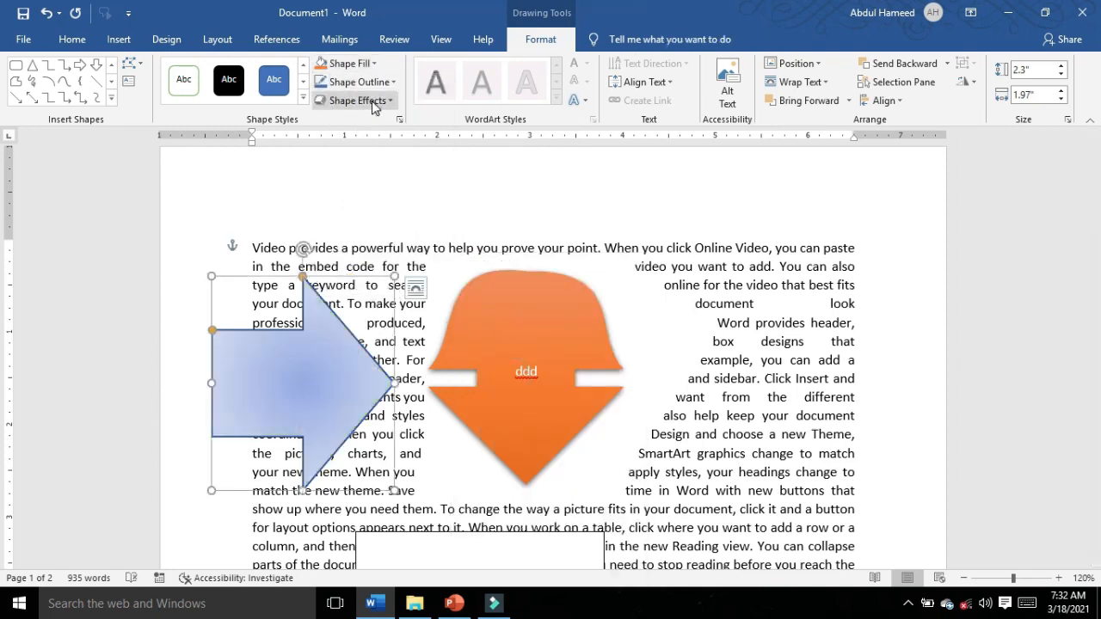
Step: Fill the right arrow with the light wood texture from the last row of the texture gallery
click(374, 63)
mouse_move(356, 284)
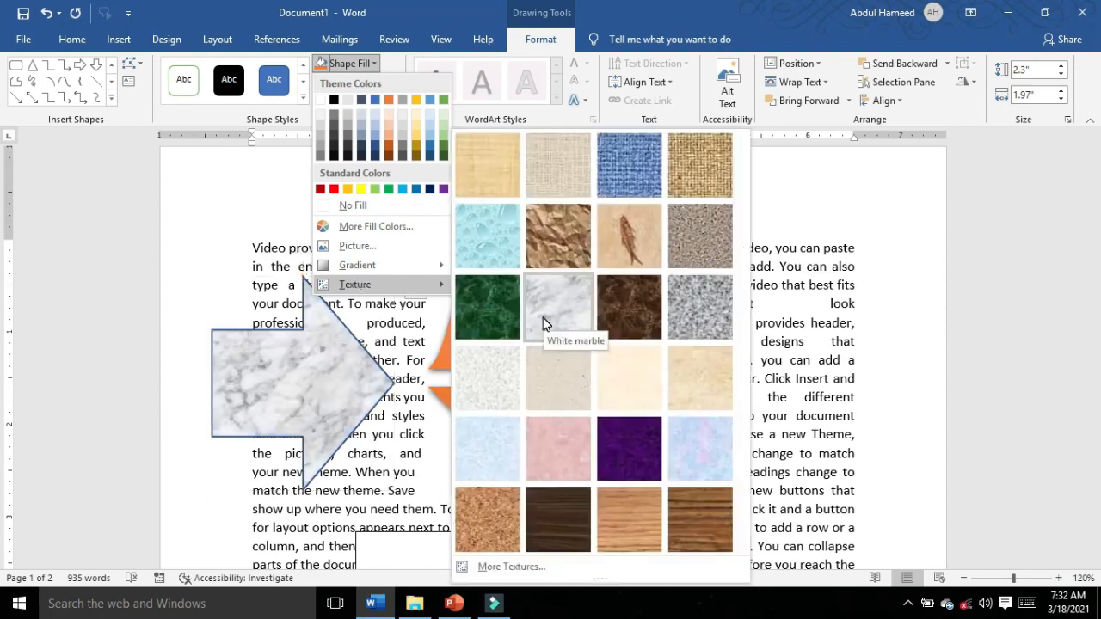
click(625, 515)
click(360, 64)
click(359, 65)
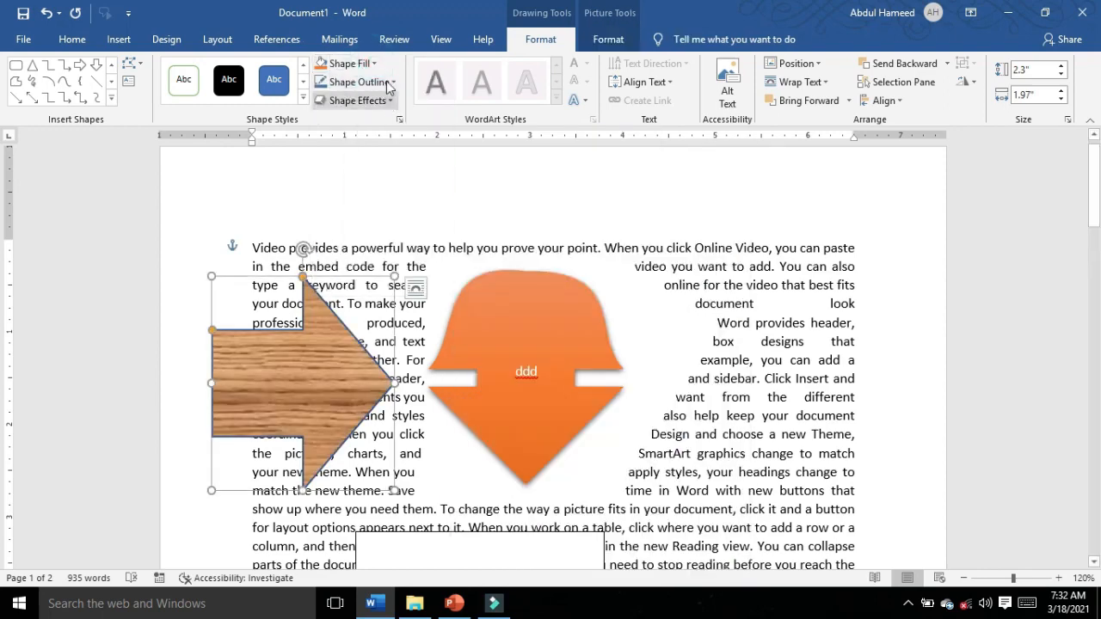
Step: Give the wood-textured arrow a thick red outline with a dash-dot line style
click(389, 82)
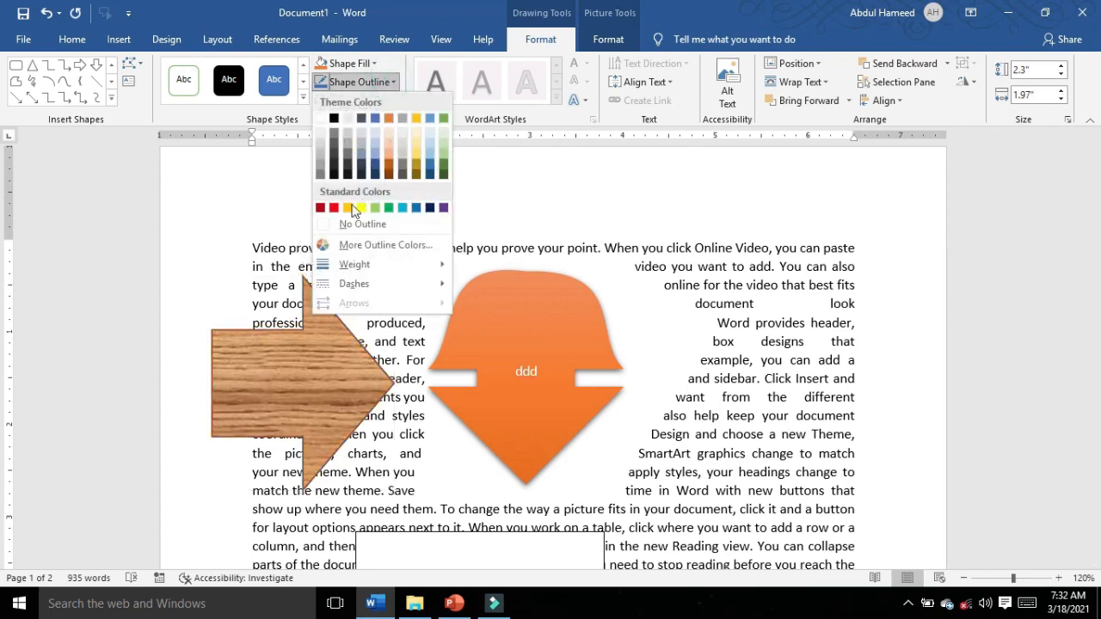
click(333, 208)
click(362, 82)
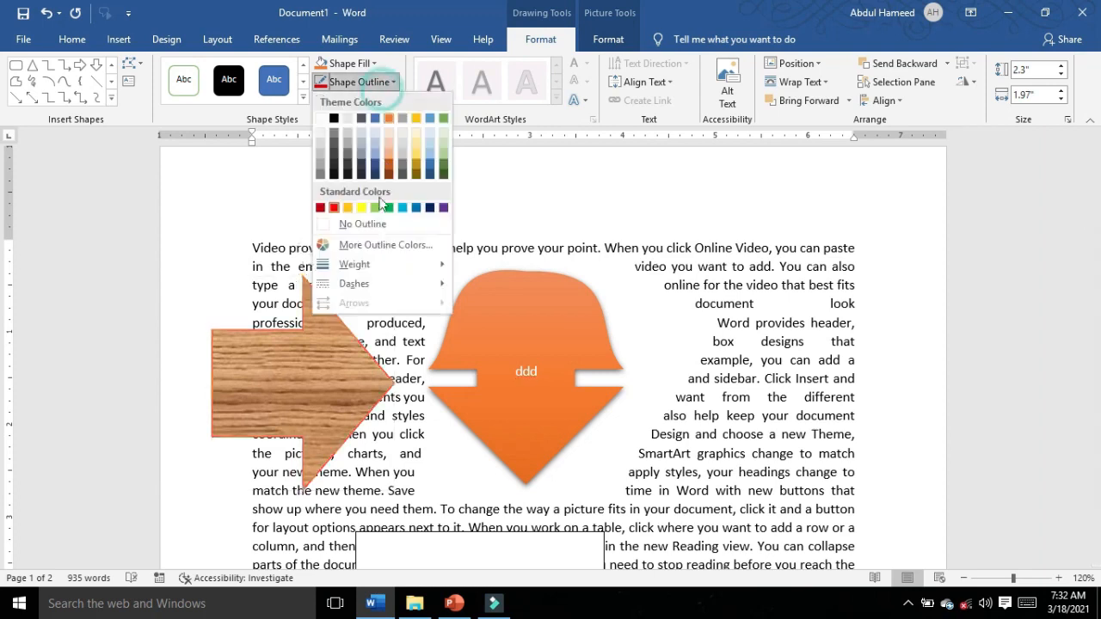
mouse_move(362, 284)
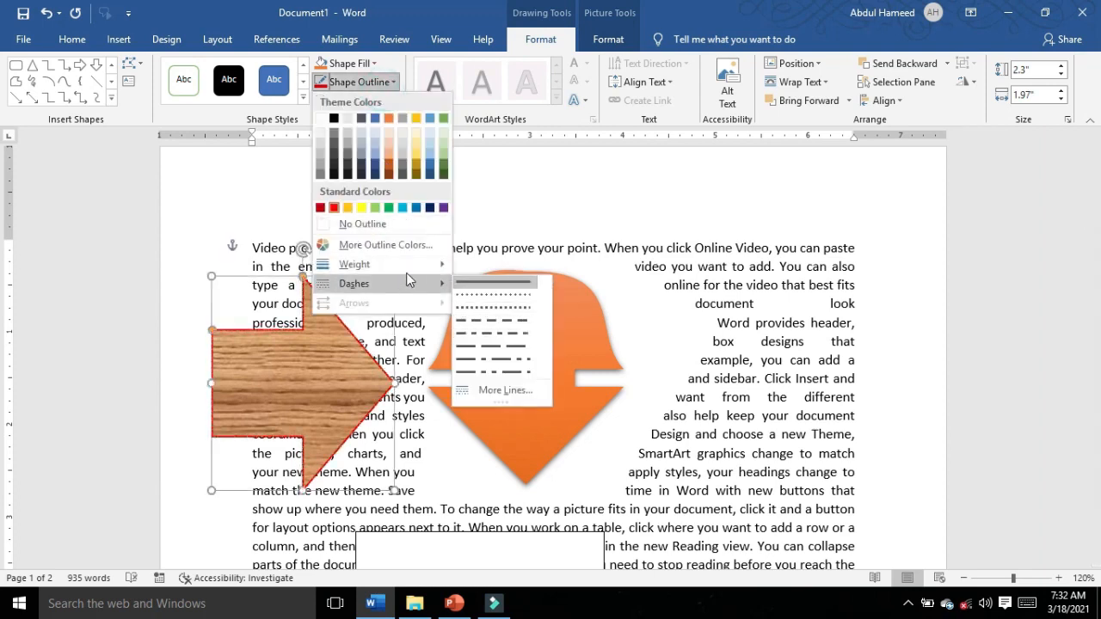
mouse_move(404, 267)
click(516, 407)
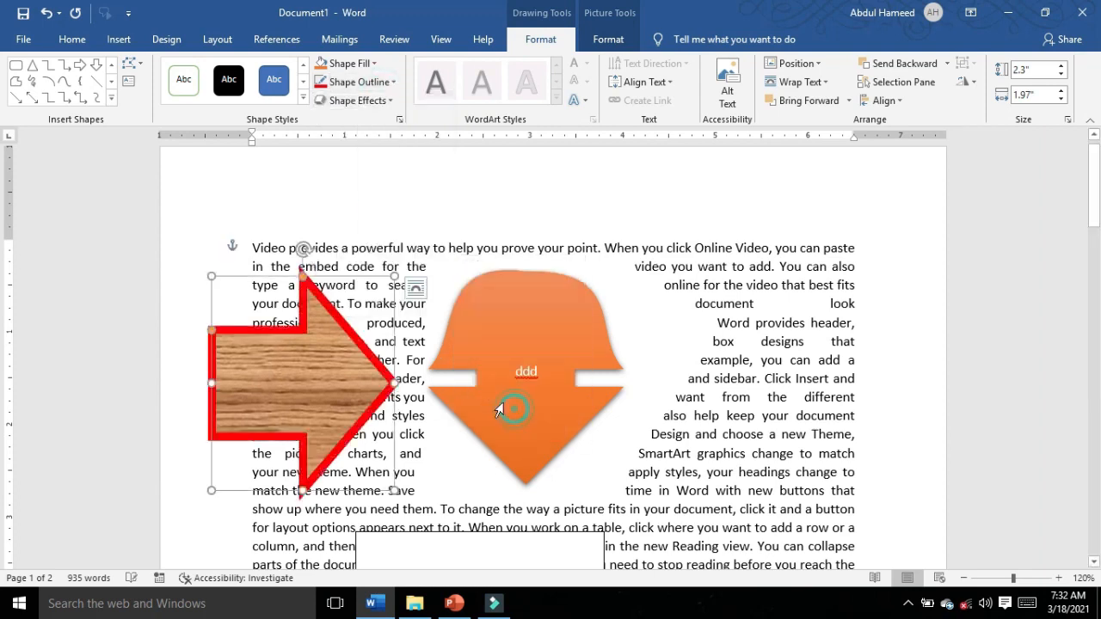
click(370, 82)
mouse_move(387, 284)
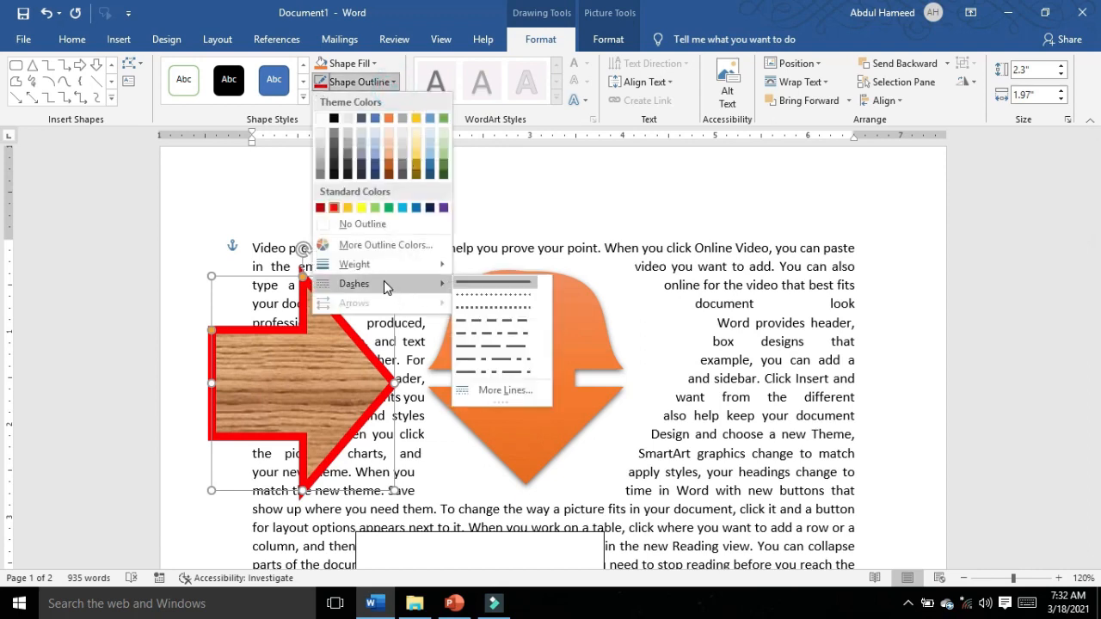
click(498, 338)
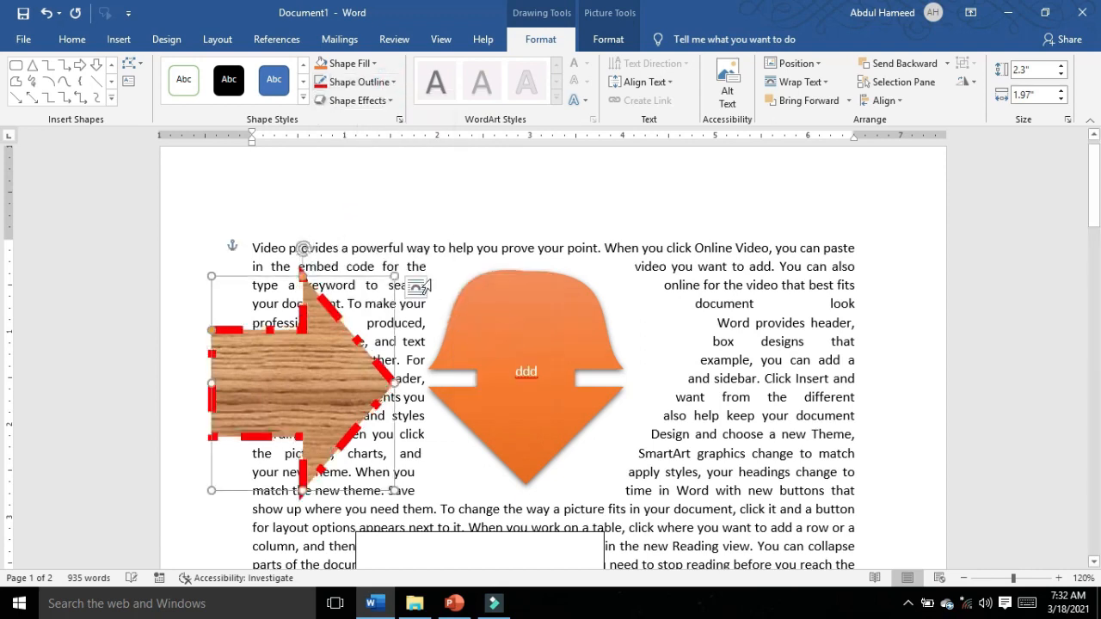
Step: Remove the outline from the wood-textured arrow
click(359, 82)
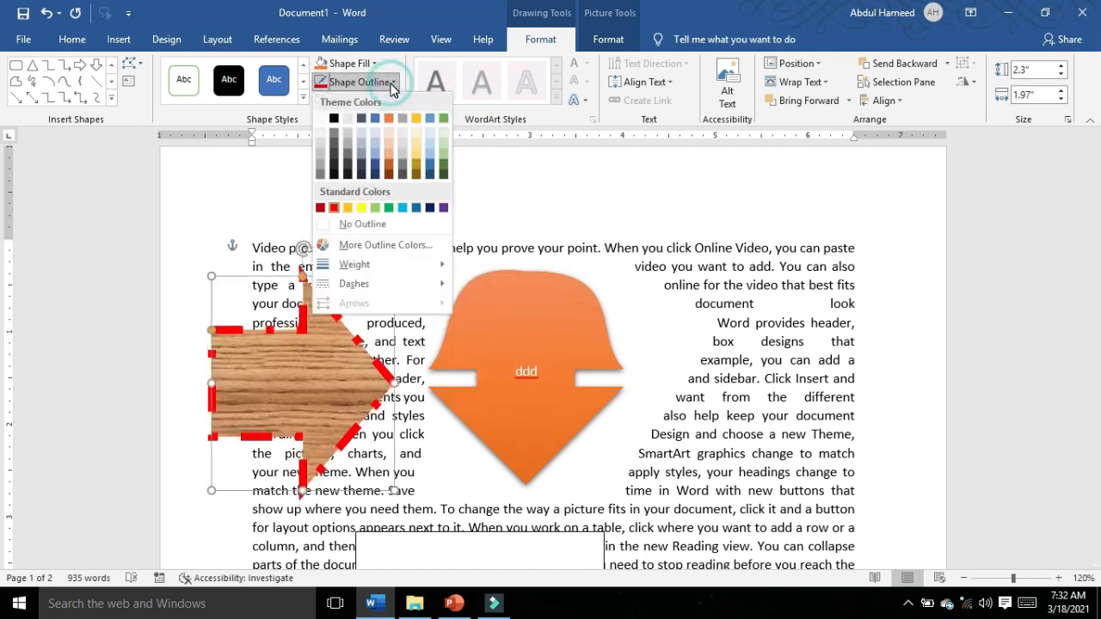
click(332, 226)
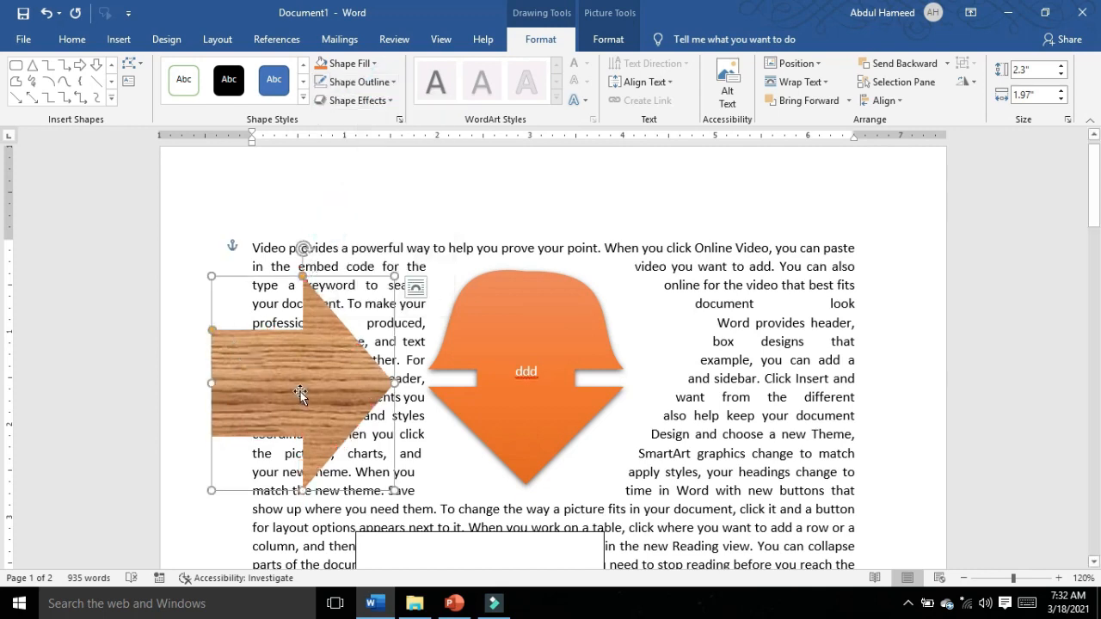
Step: Apply the third 3-D preset effect in the last row of presets to the orange "ddd" shape
click(498, 349)
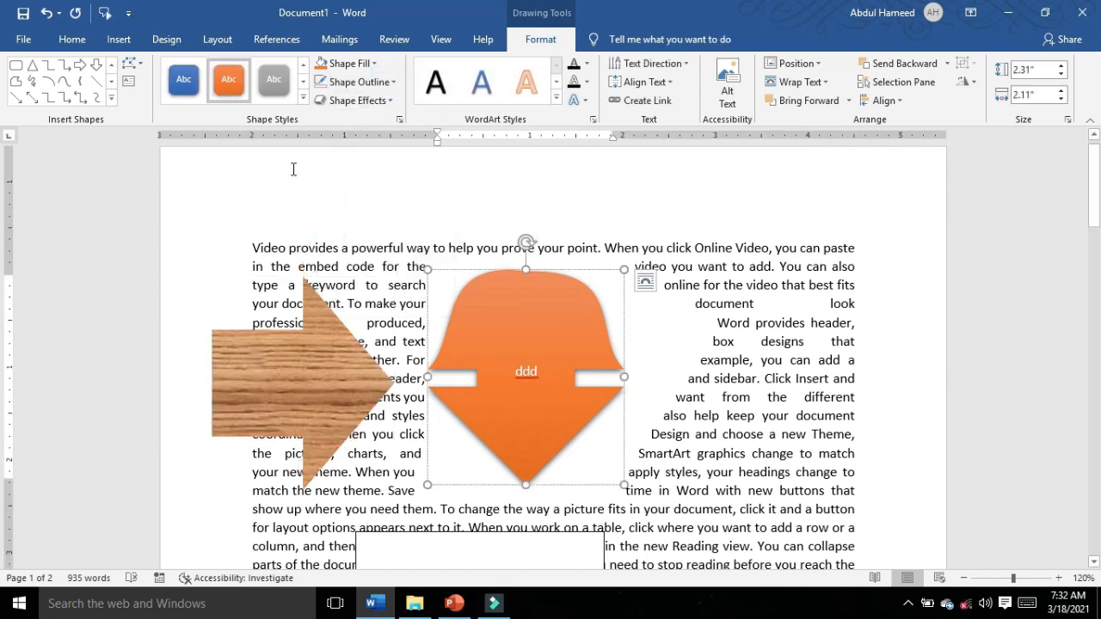
click(385, 101)
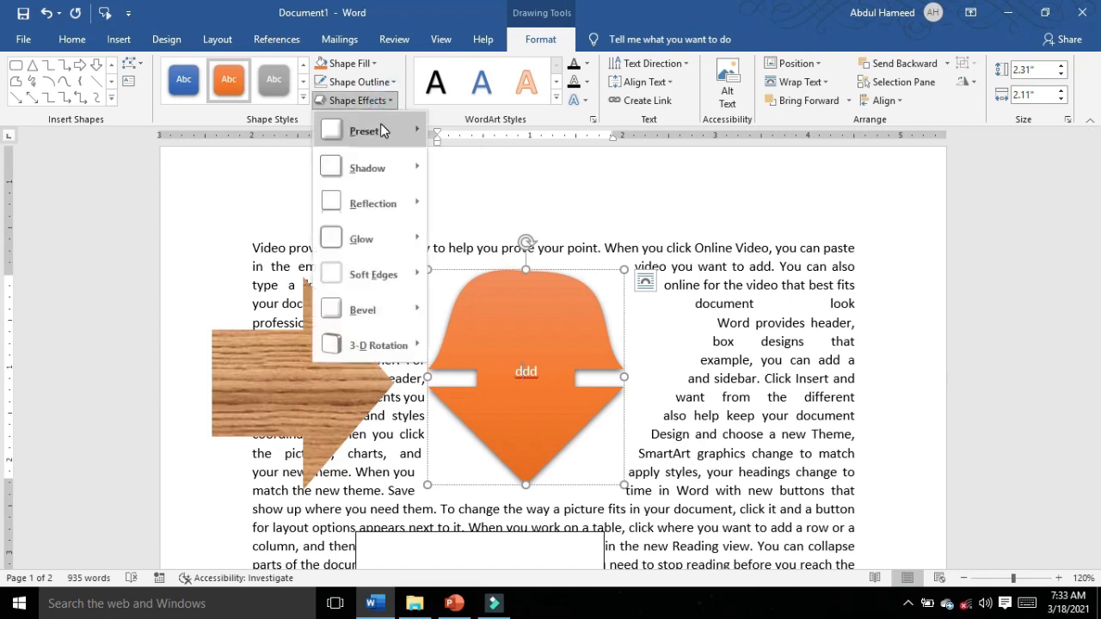
mouse_move(380, 127)
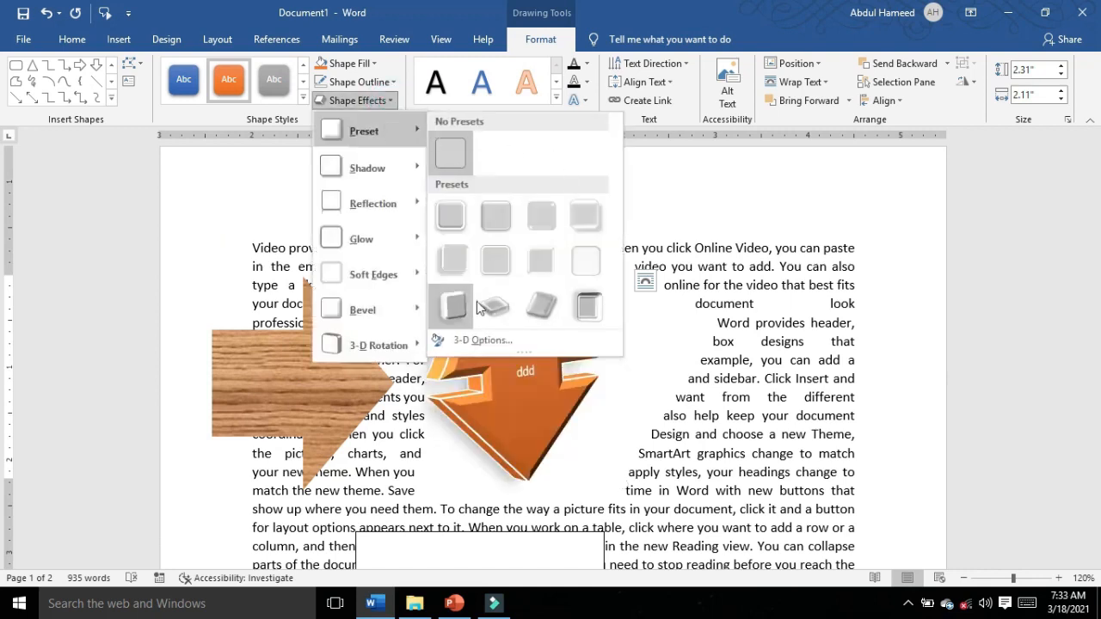
click(550, 308)
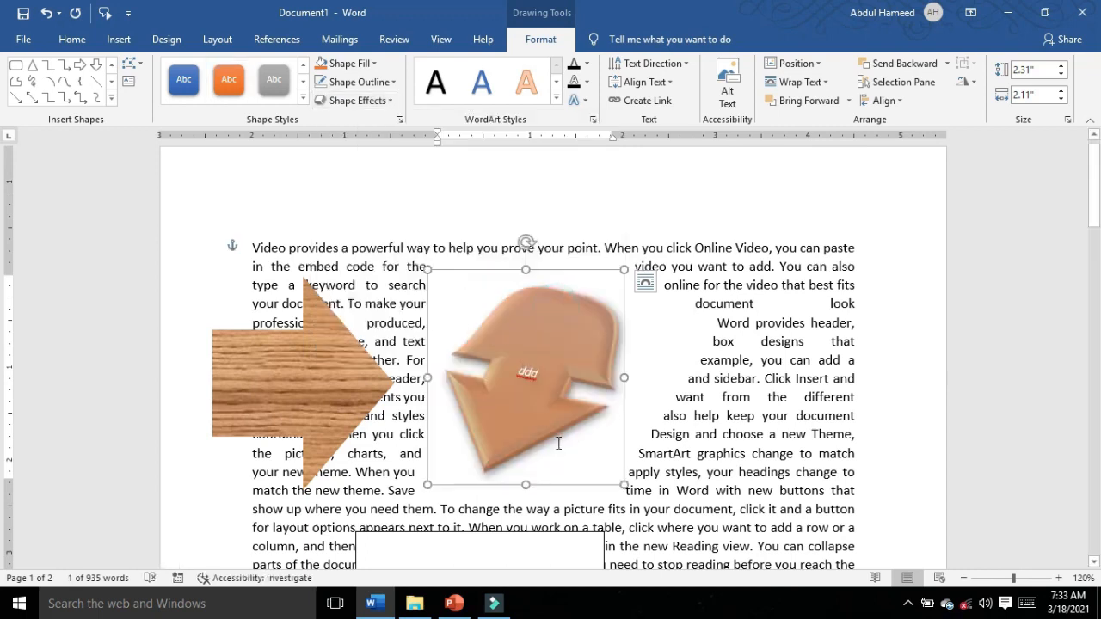
Step: Apply the middle inner shadow from the last row of inner shadows to the "ddd" shape
click(402, 101)
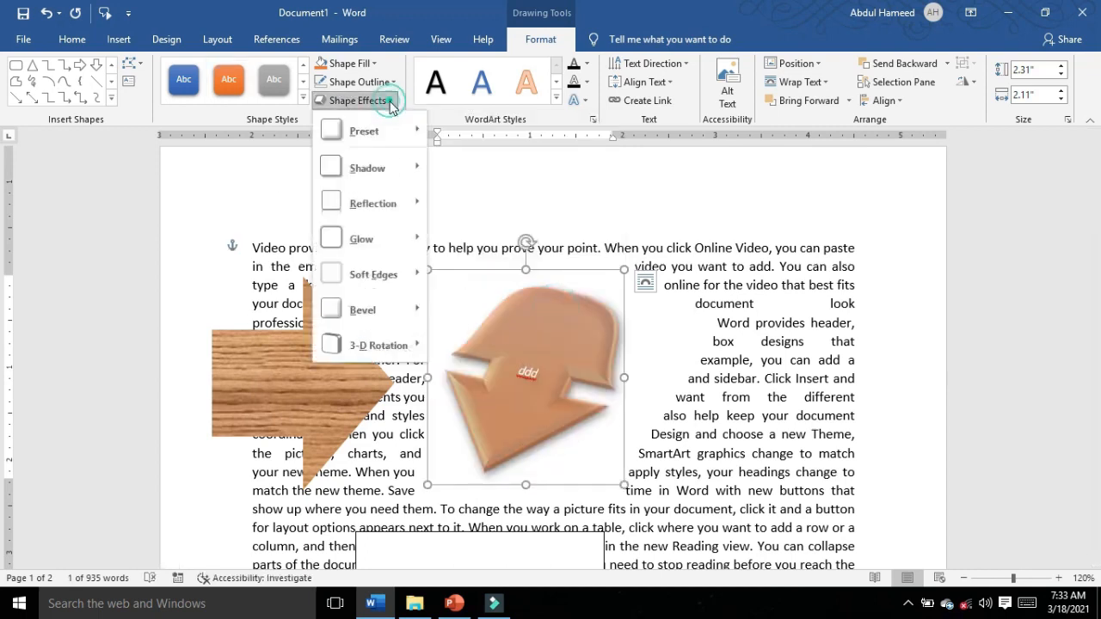
mouse_move(390, 185)
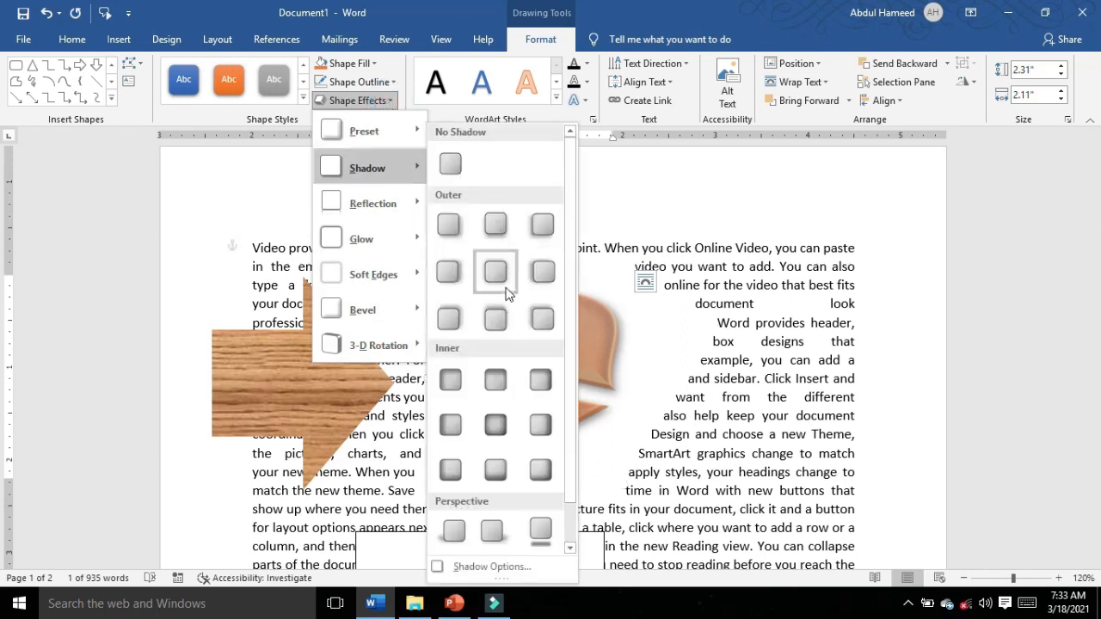
click(496, 471)
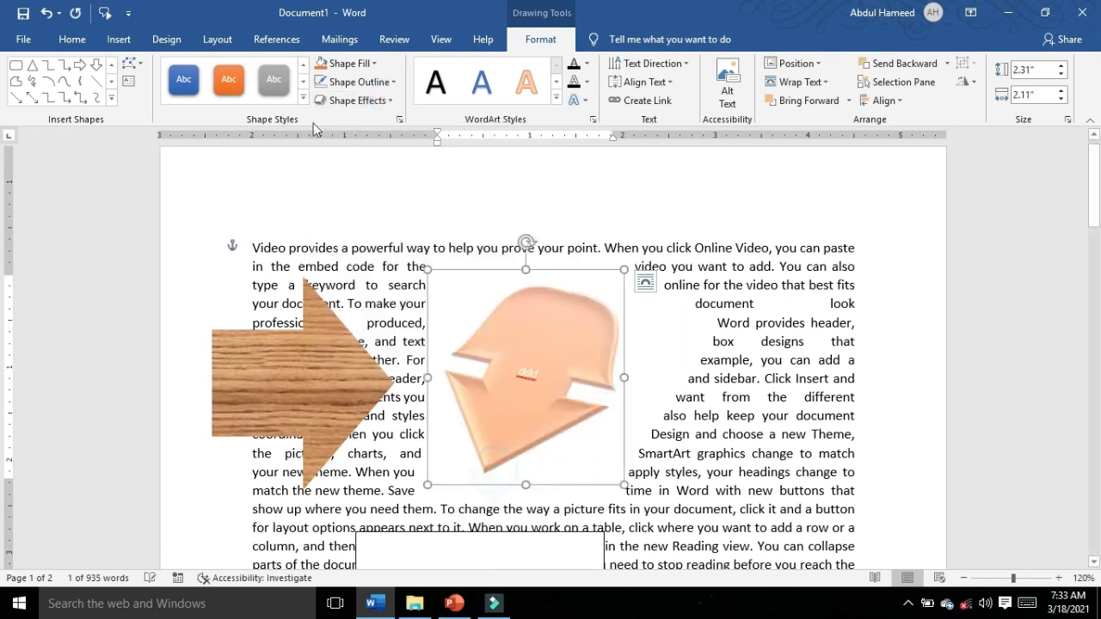
Step: Add the middle reflection variation from the last row to the "ddd" shape
click(361, 101)
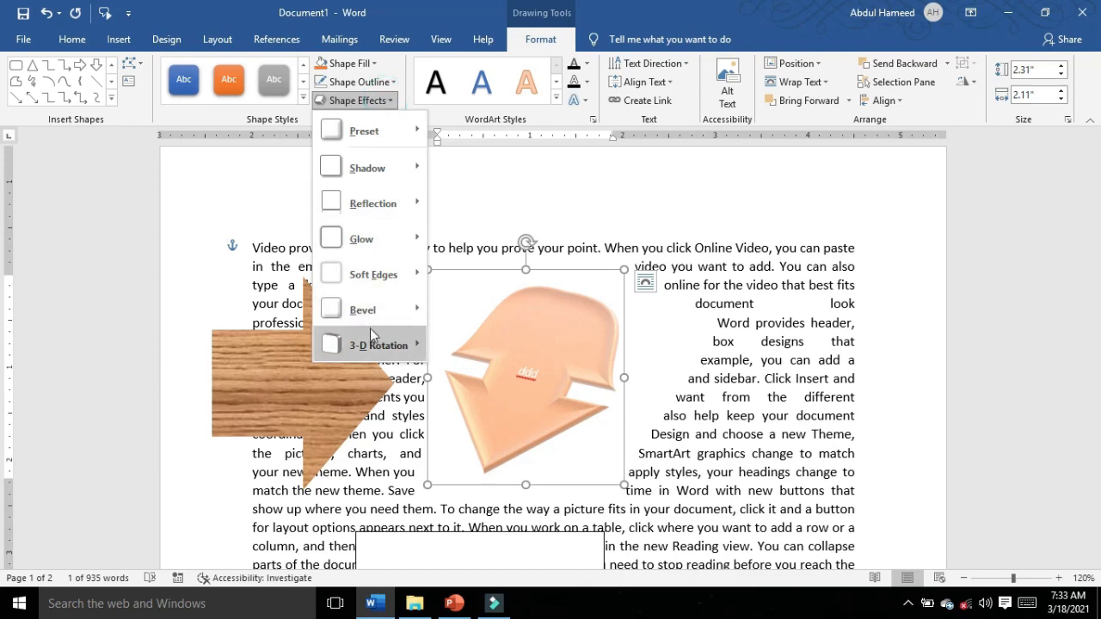
mouse_move(391, 206)
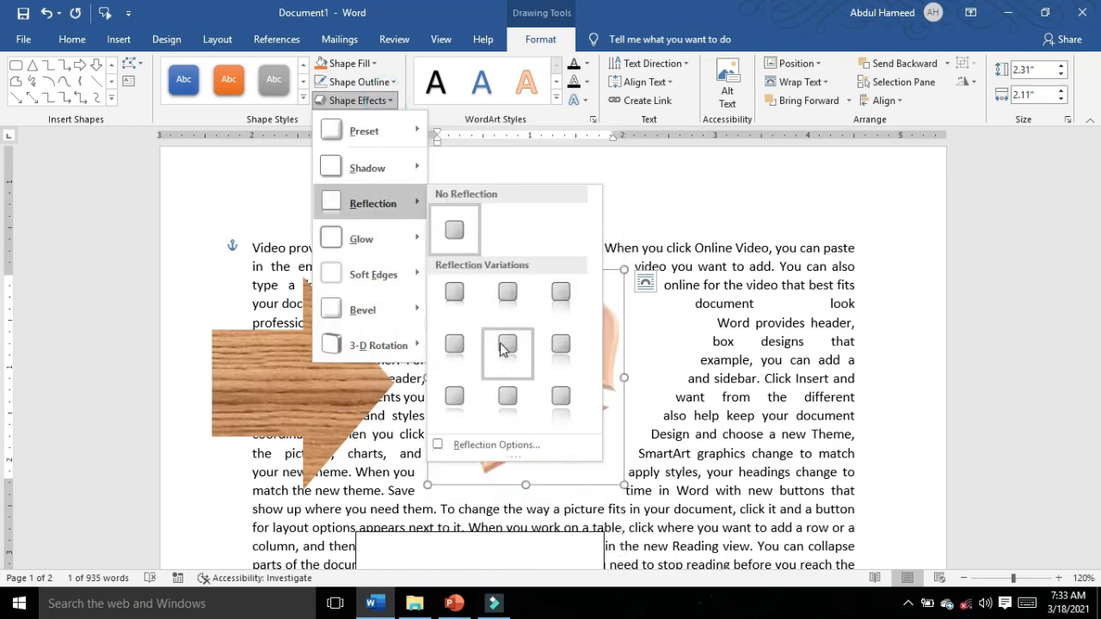
click(507, 396)
scroll(421, 313, down, 3)
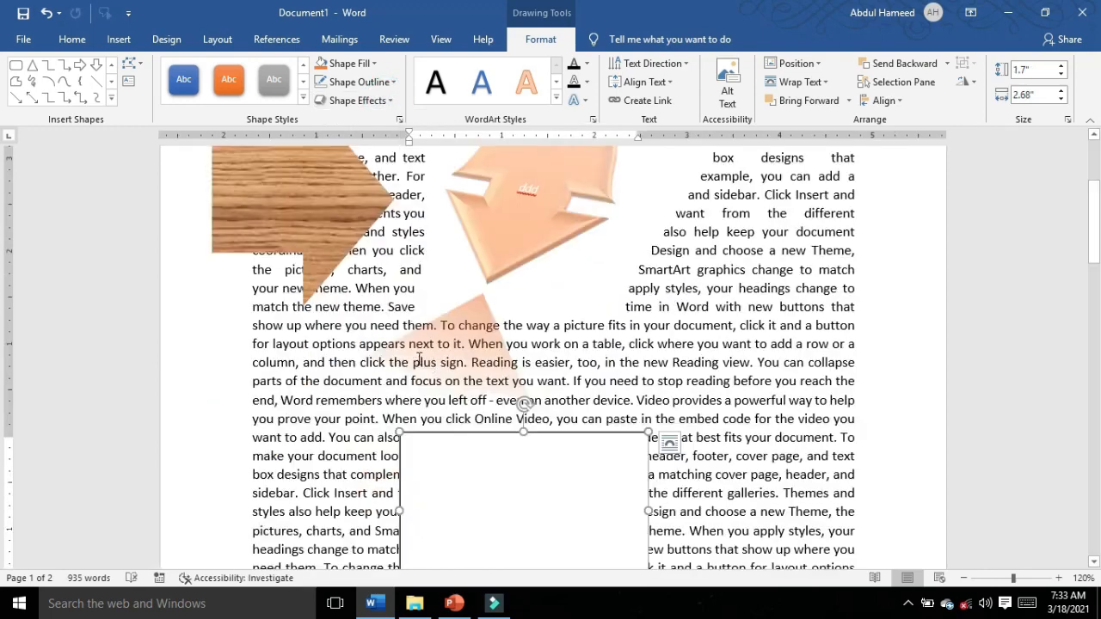
Step: Apply the middle soft-edge variation of the second row and a second-row Parallel 3-D rotation to the orange "ddd" shape
scroll(419, 359, up, 2)
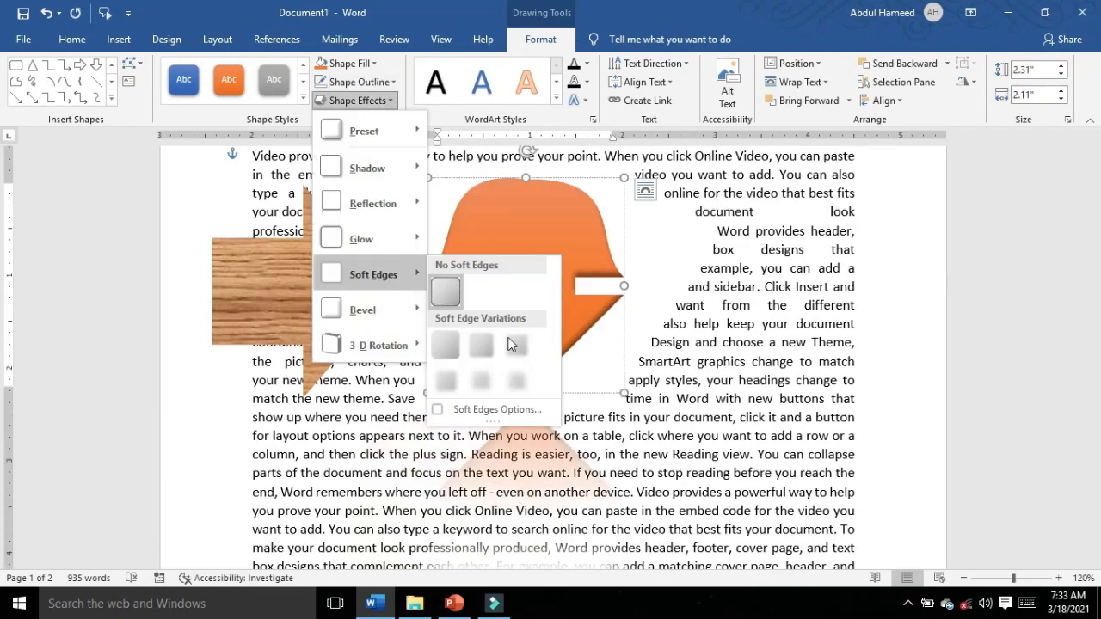
click(483, 385)
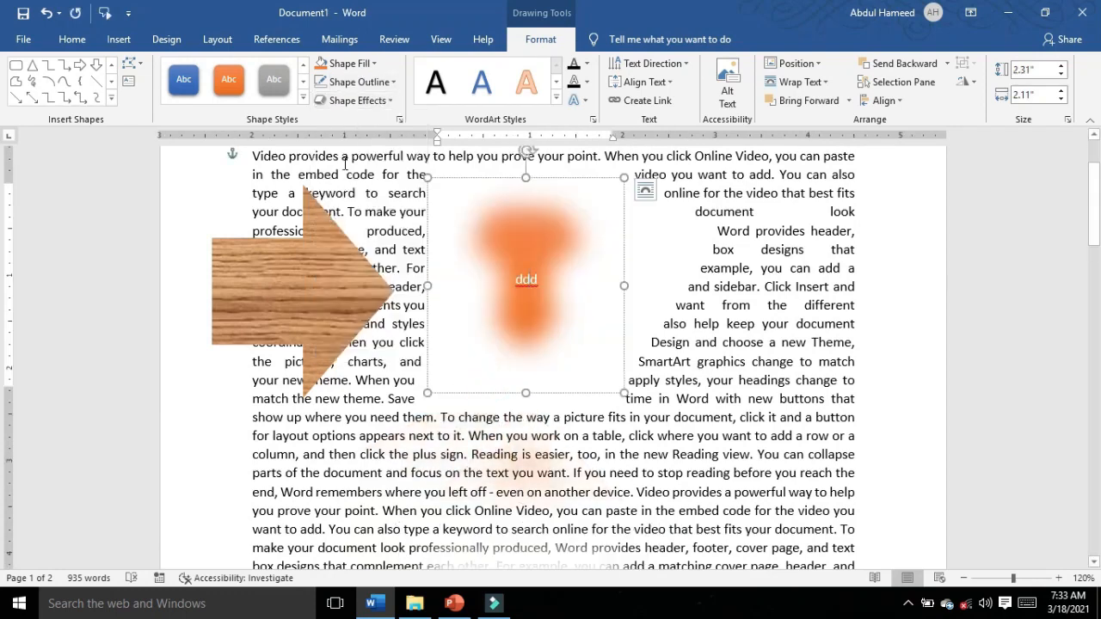
click(379, 101)
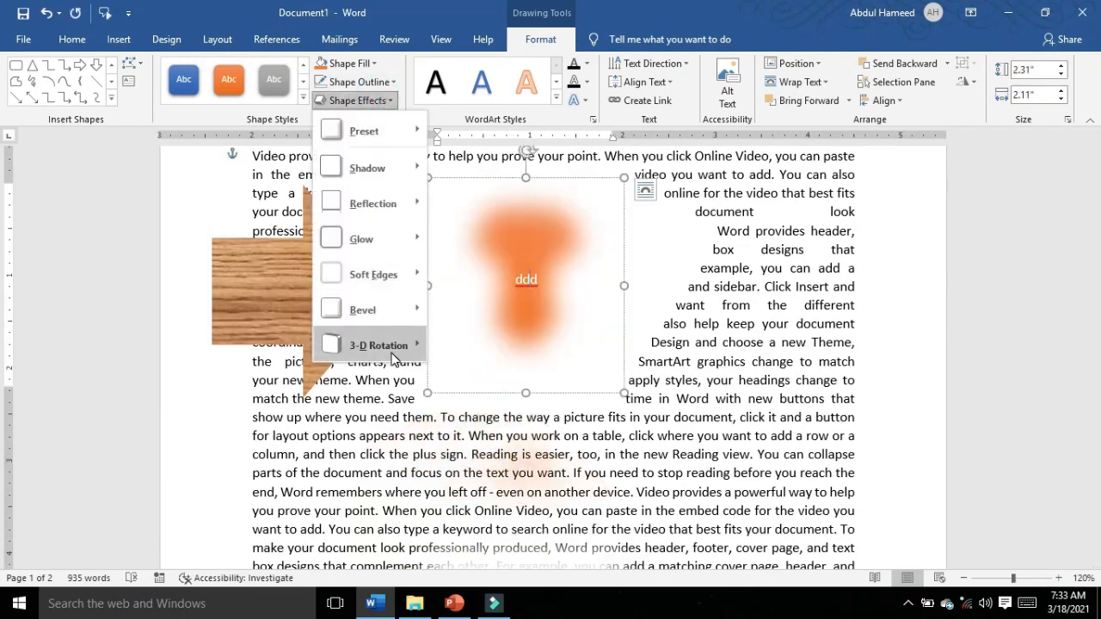
mouse_move(387, 345)
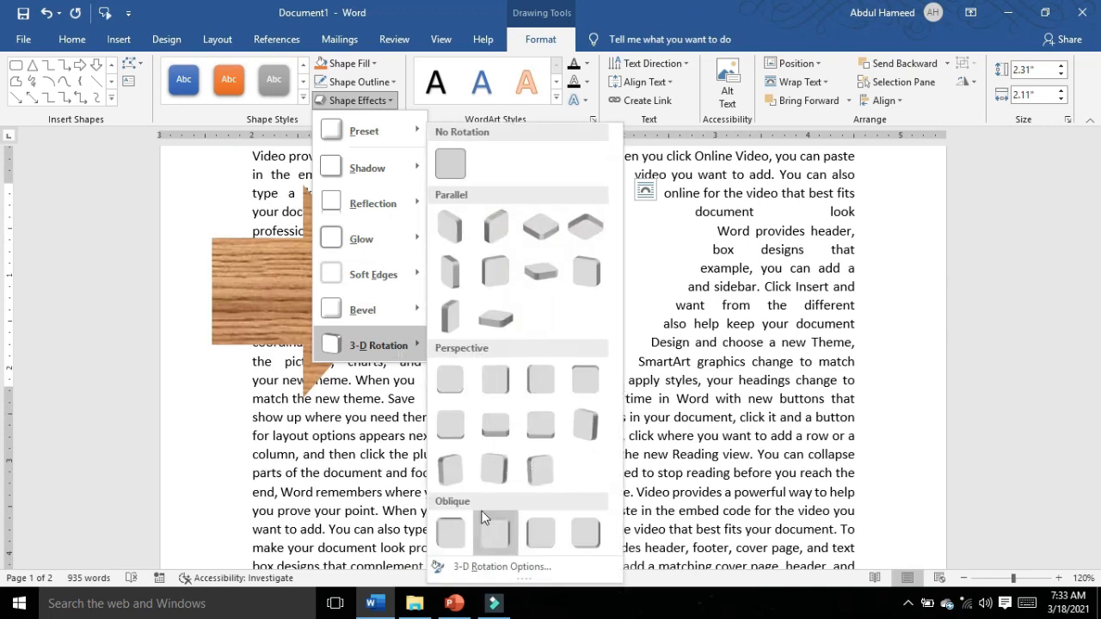
click(519, 273)
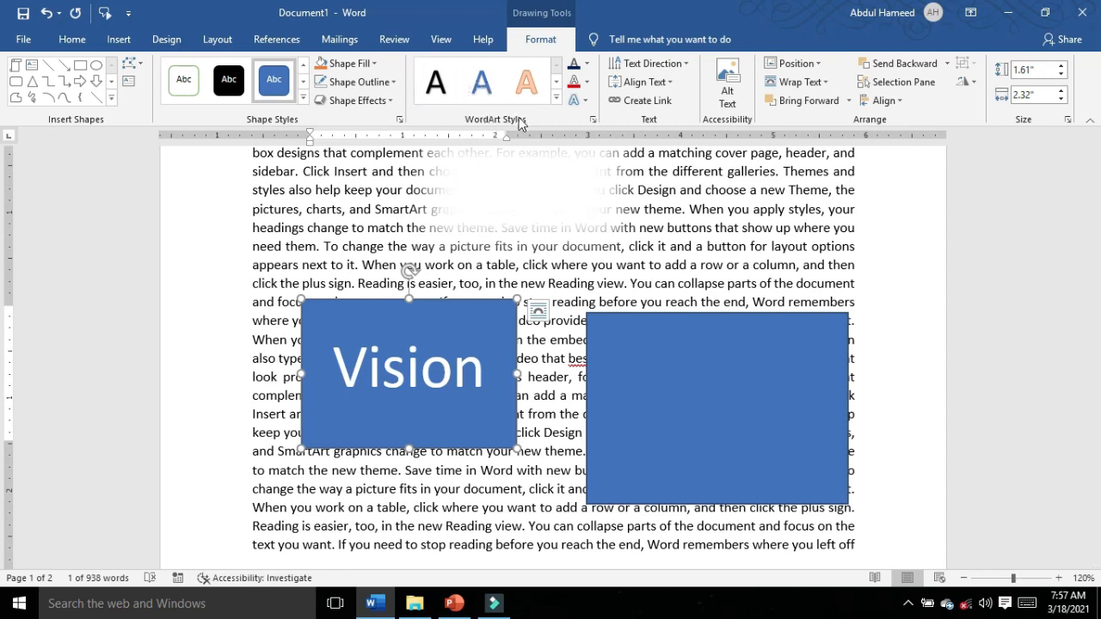
Step: Apply the white WordArt style with orange outline and shadow from the last row to the "Vision" text in the blue rectangle
click(557, 101)
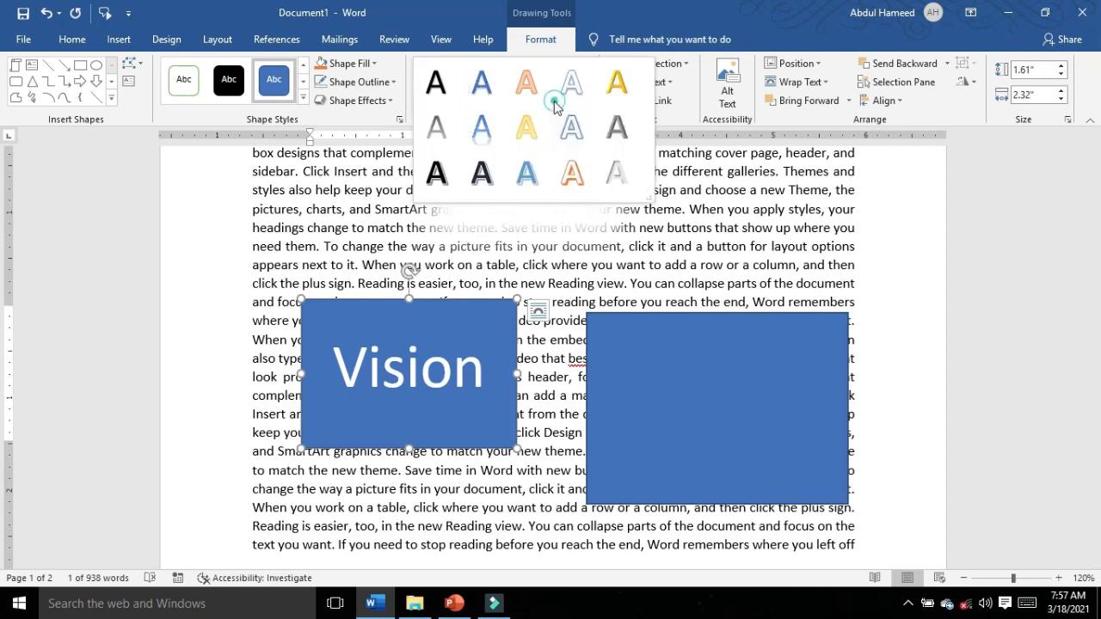
click(575, 172)
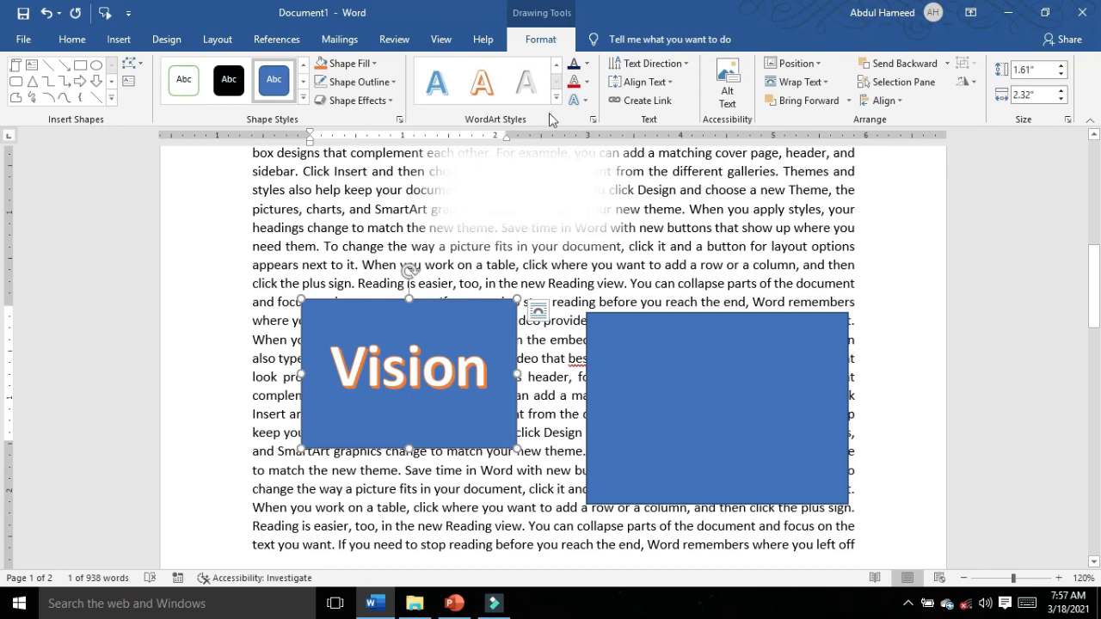
Step: Set the "Vision" text fill to a dark shade of the orange theme color and its text outline to standard yellow
click(588, 64)
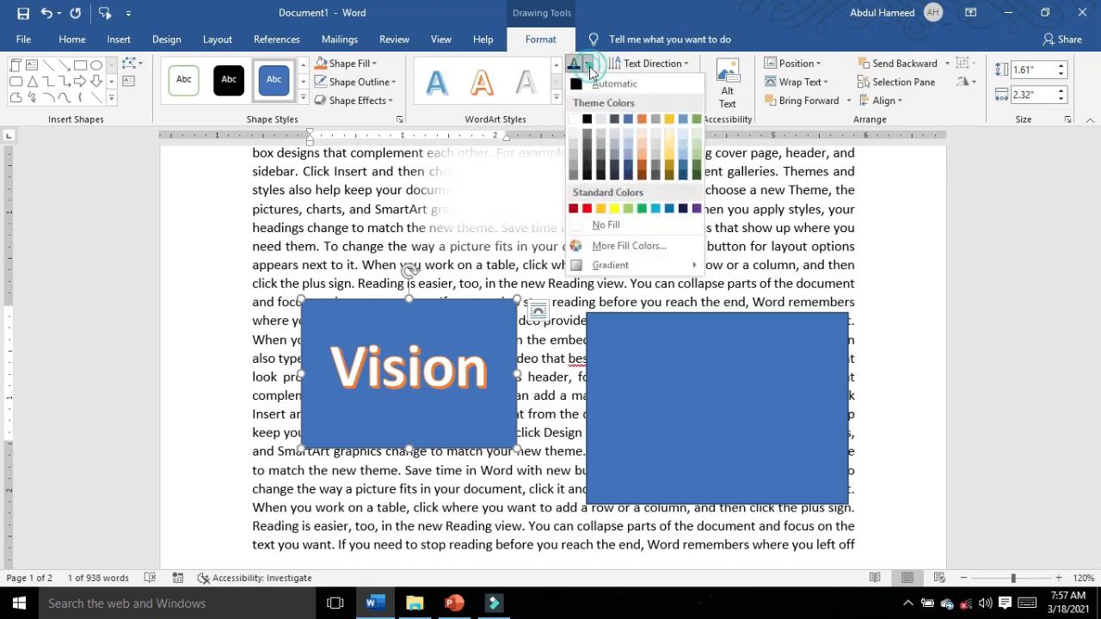
click(642, 168)
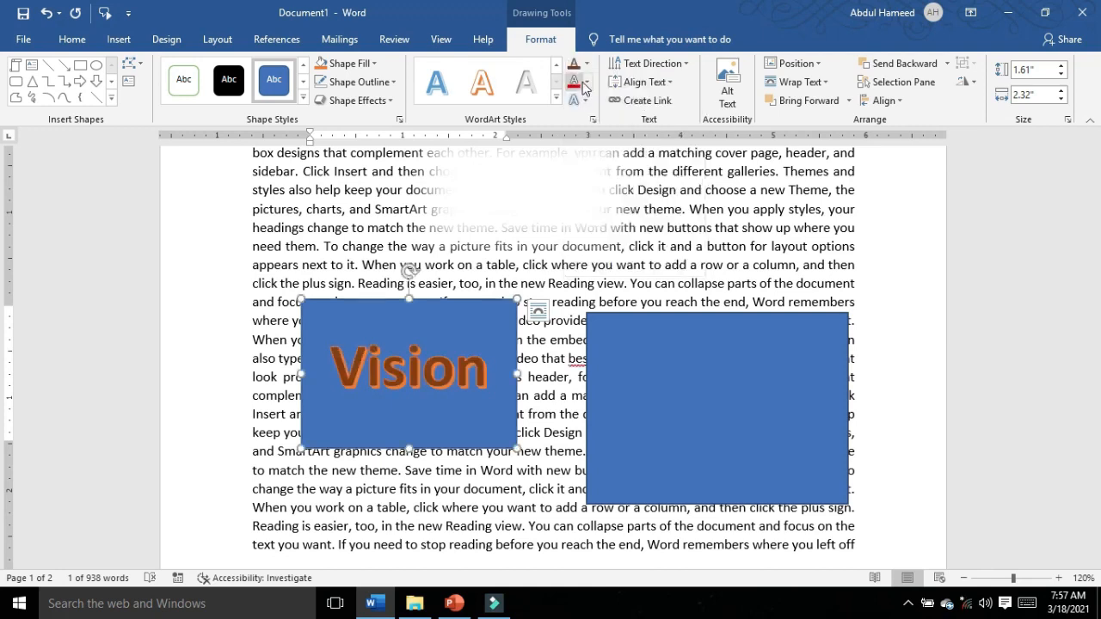
click(588, 83)
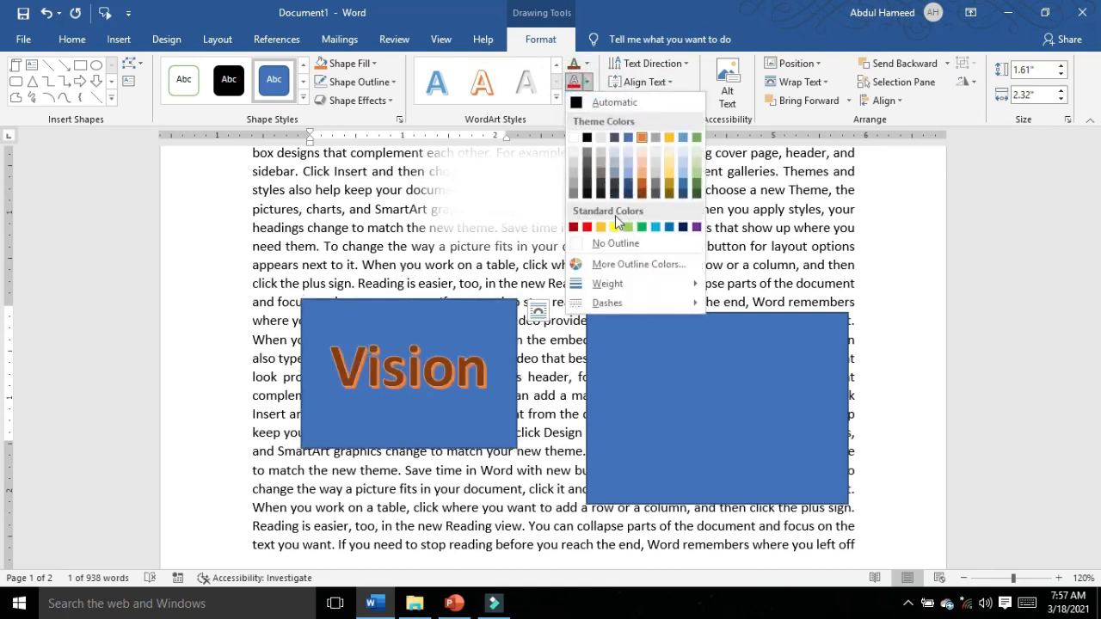
click(613, 225)
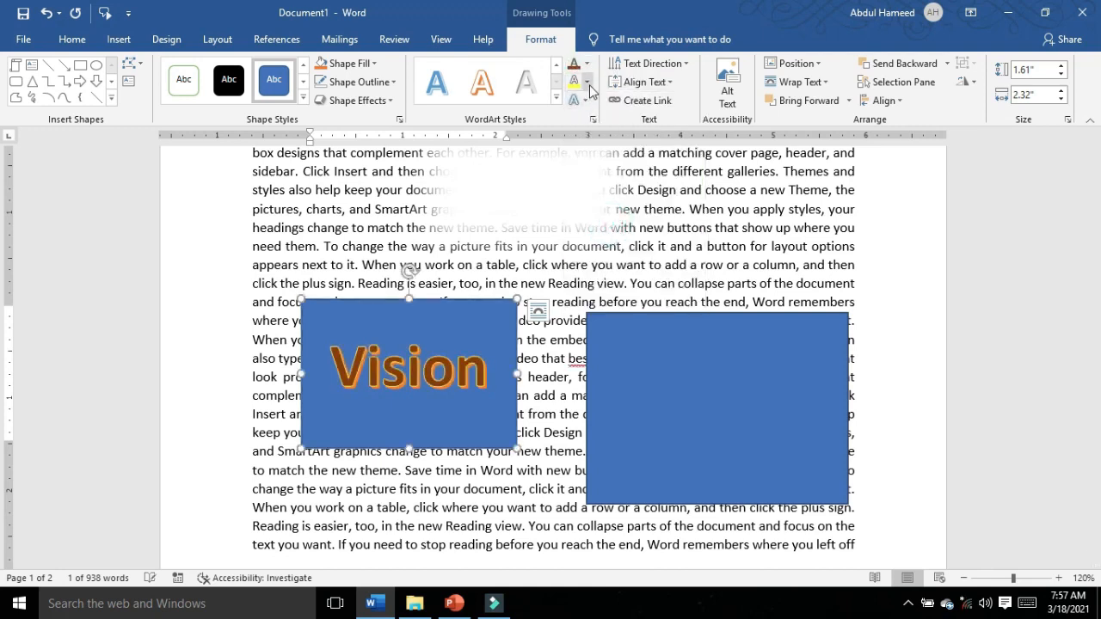
click(588, 83)
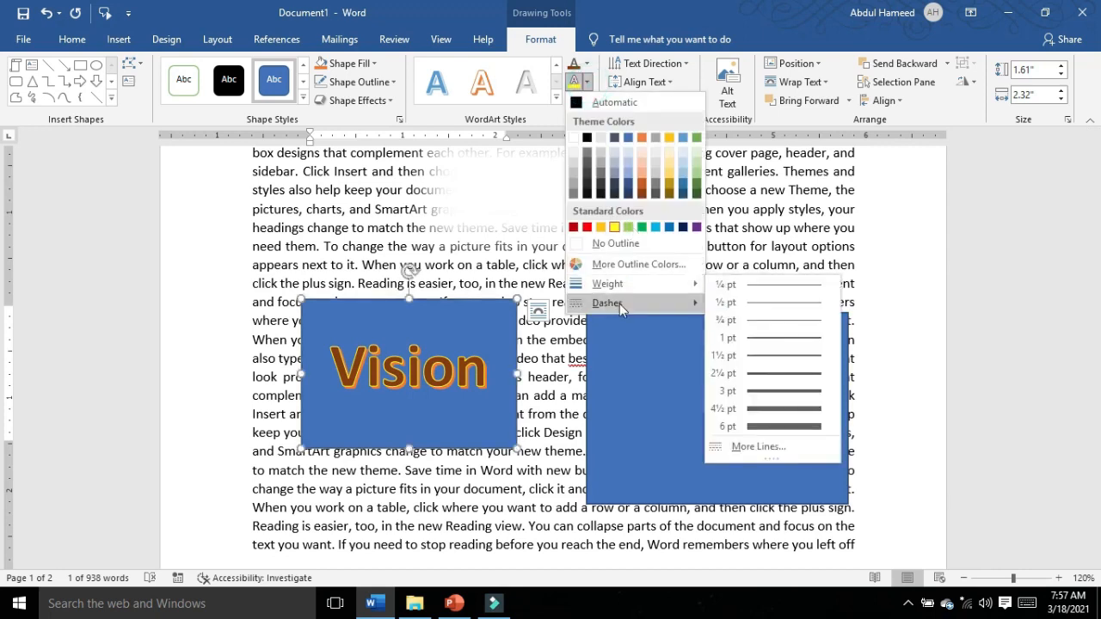
mouse_move(626, 307)
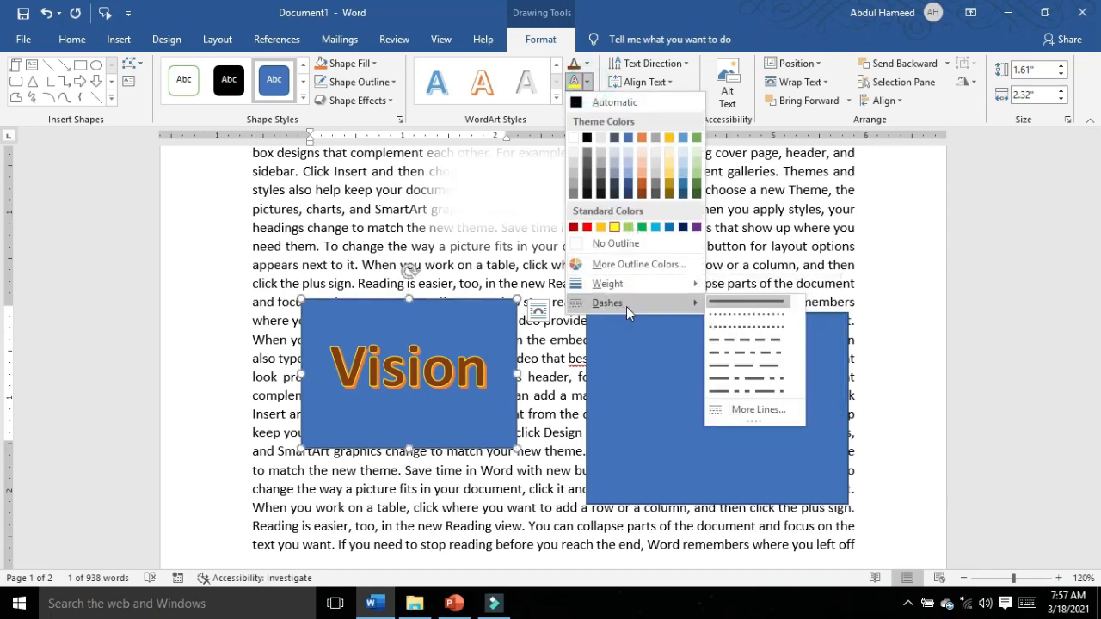
Step: Apply the third 3-D rotation preset in the second Perspective row to the "Vision" text
click(587, 102)
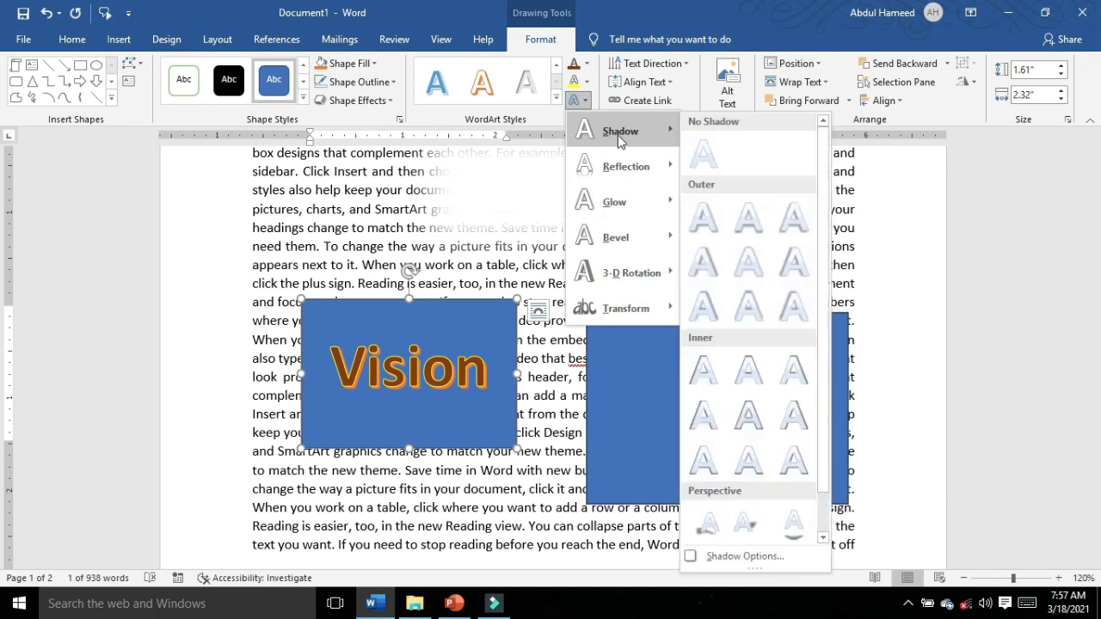
mouse_move(618, 135)
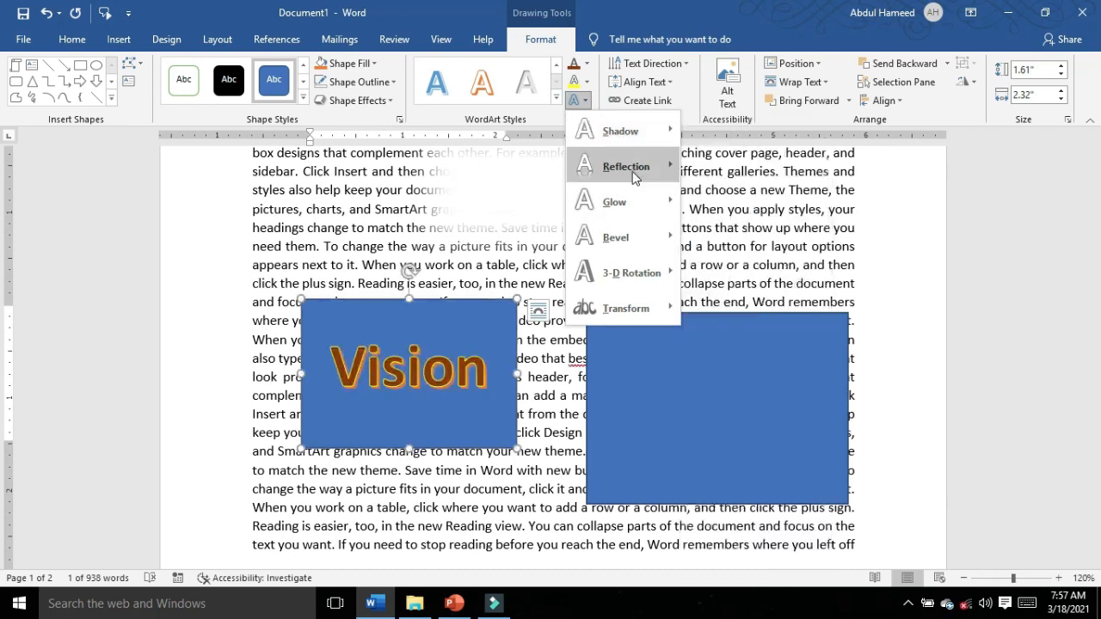
mouse_move(632, 171)
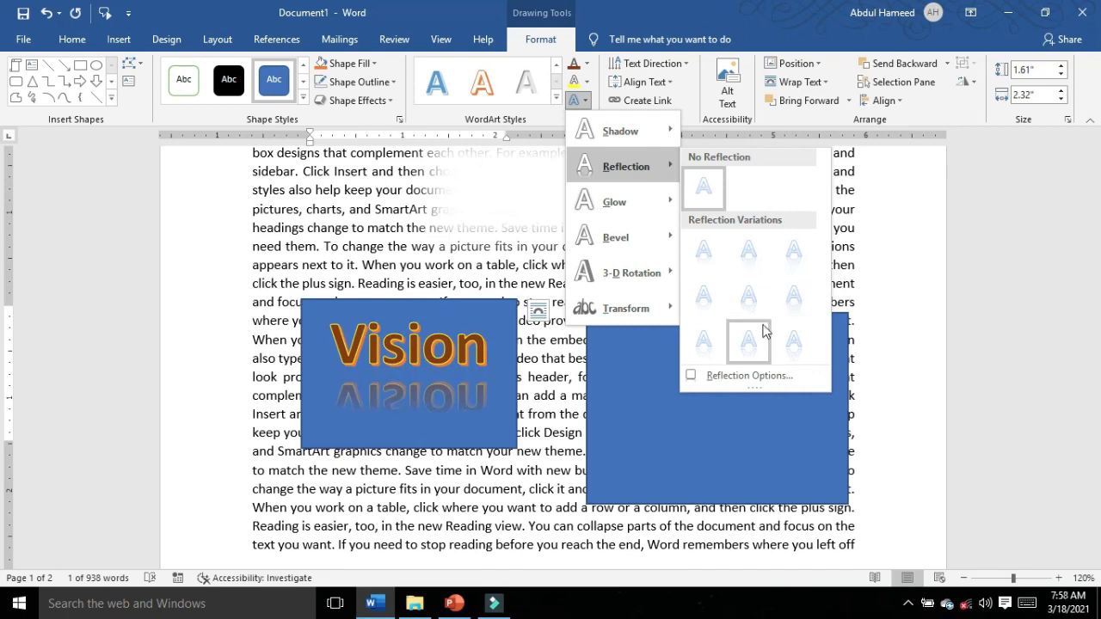
mouse_move(639, 205)
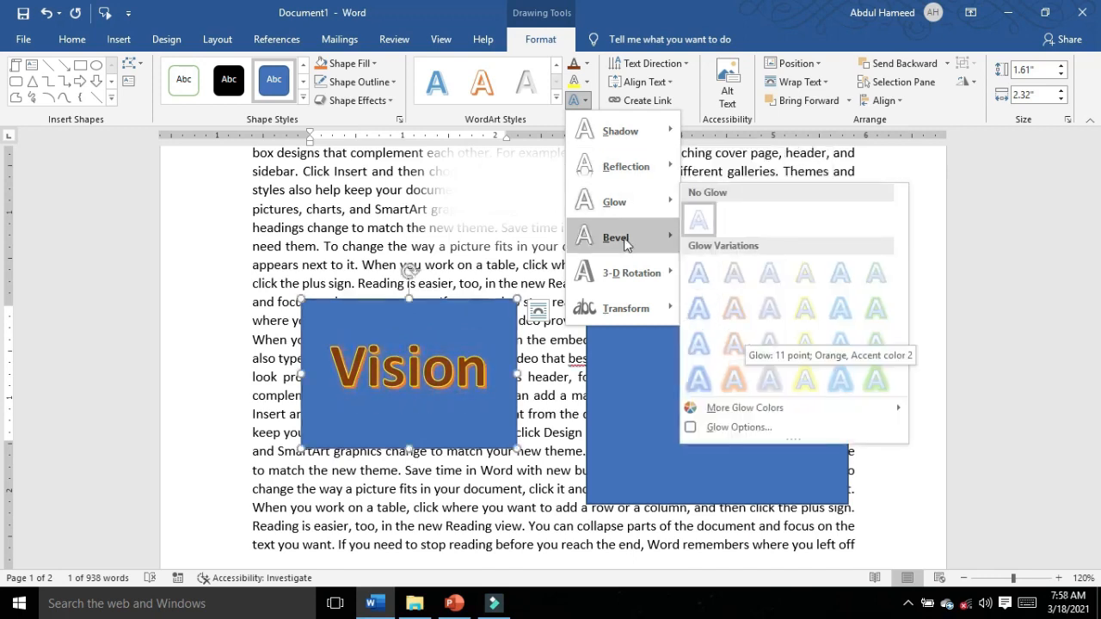
mouse_move(636, 238)
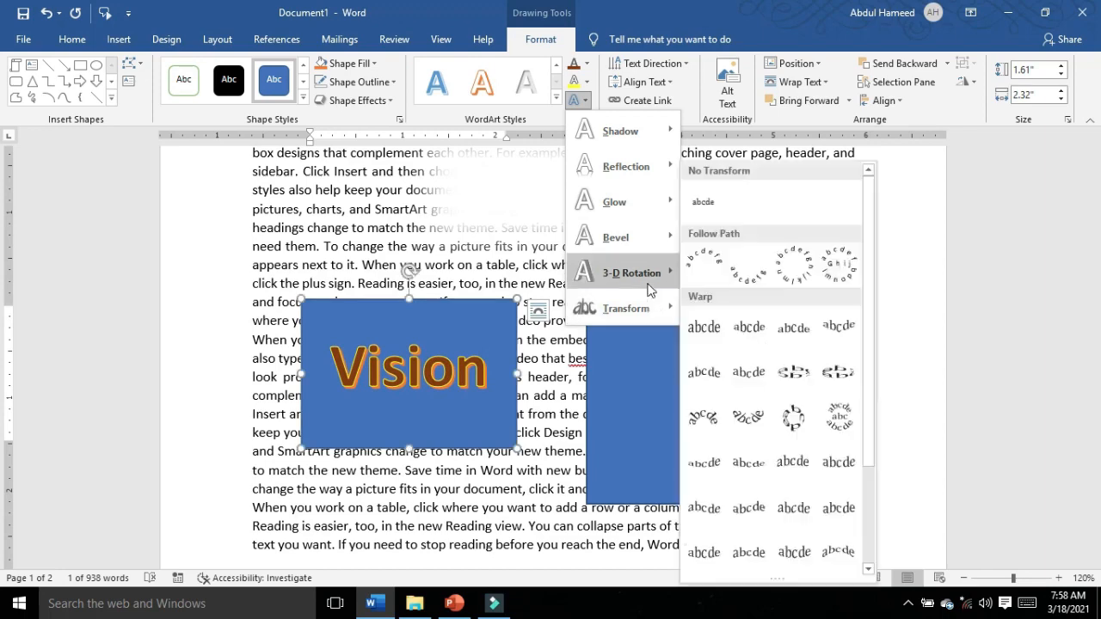
mouse_move(647, 284)
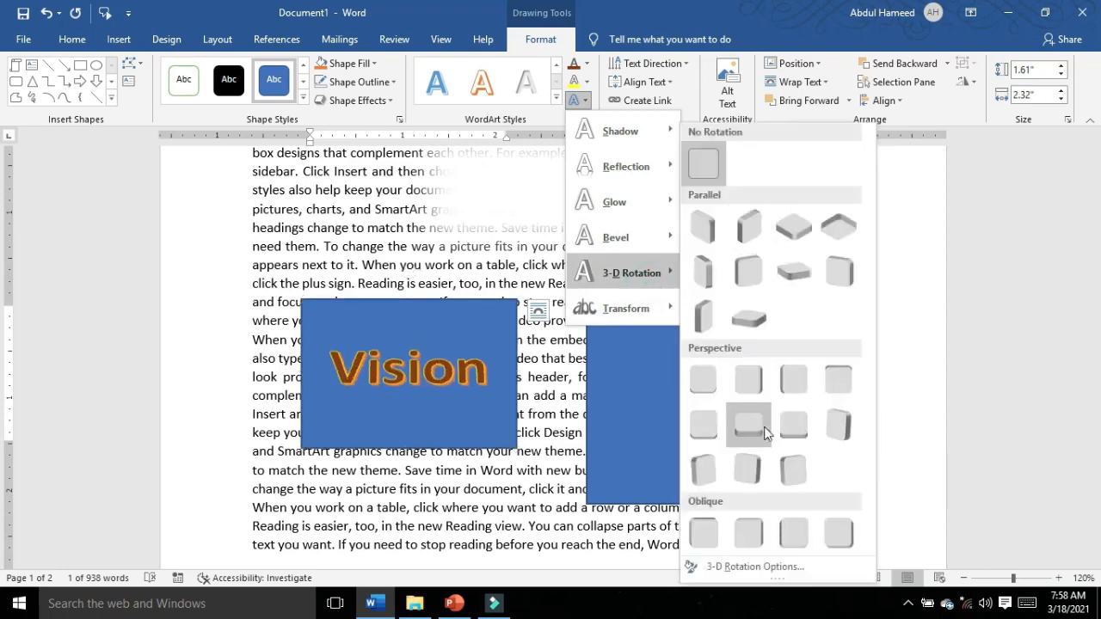
click(803, 429)
Step: Apply a wavy Warp transform to the "Vision" text
click(580, 106)
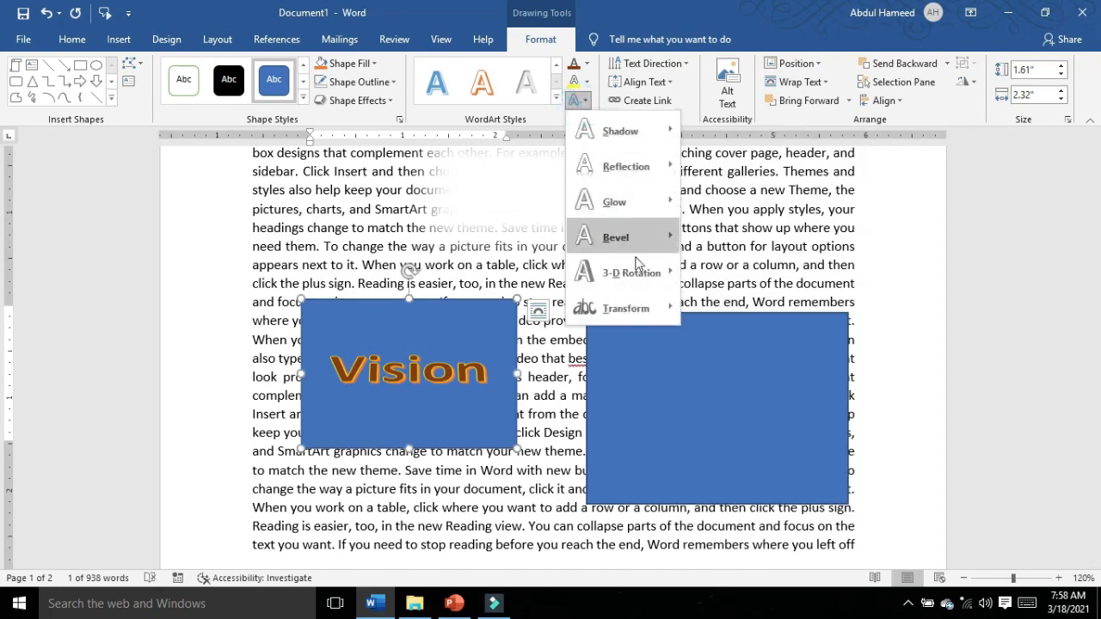
mouse_move(638, 312)
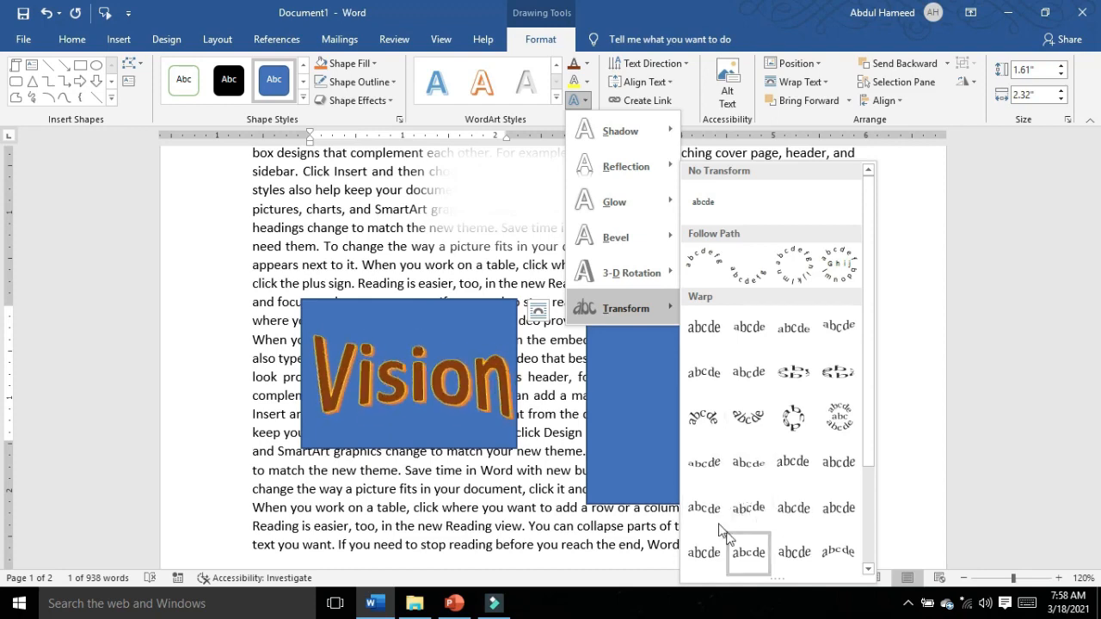
click(753, 529)
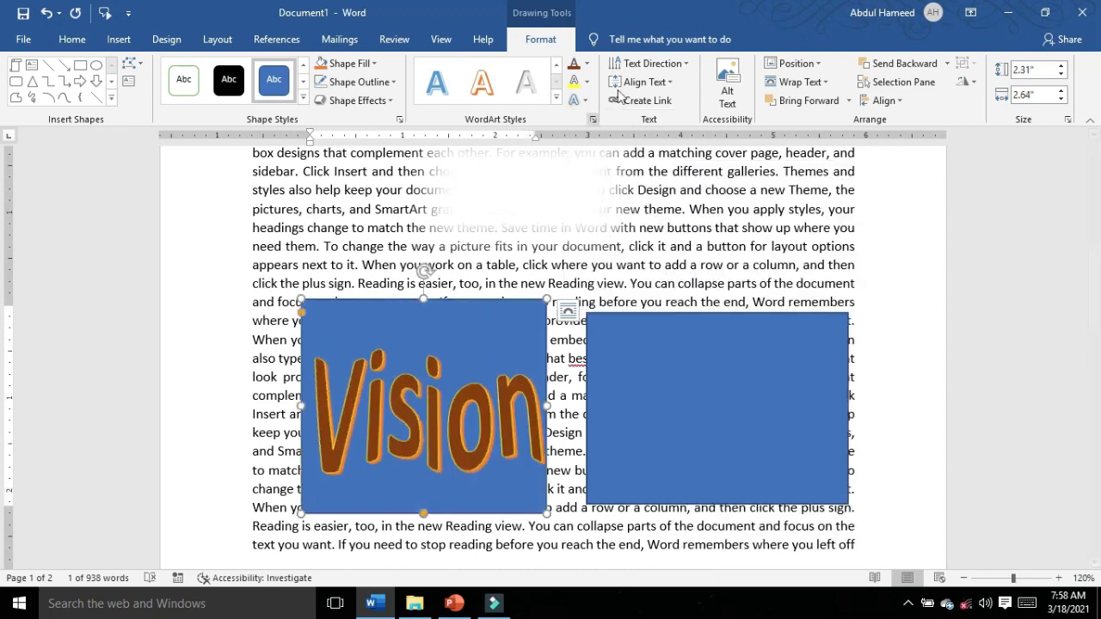
Step: Rotate all text in the "Vision" rectangle by 270° and return its direction to horizontal
click(651, 63)
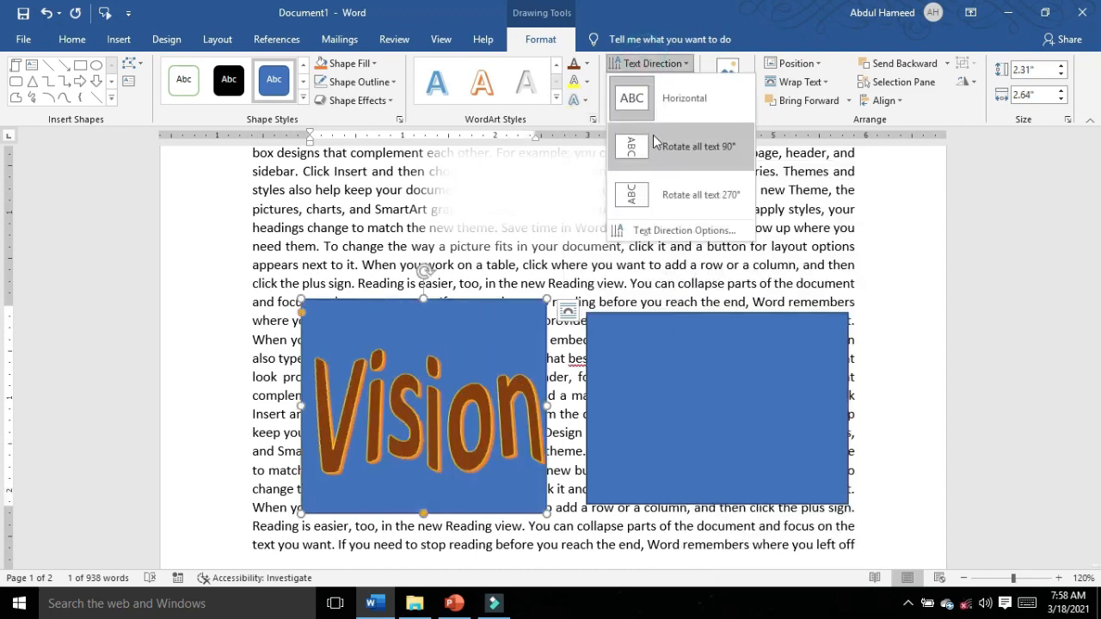
click(639, 194)
click(651, 63)
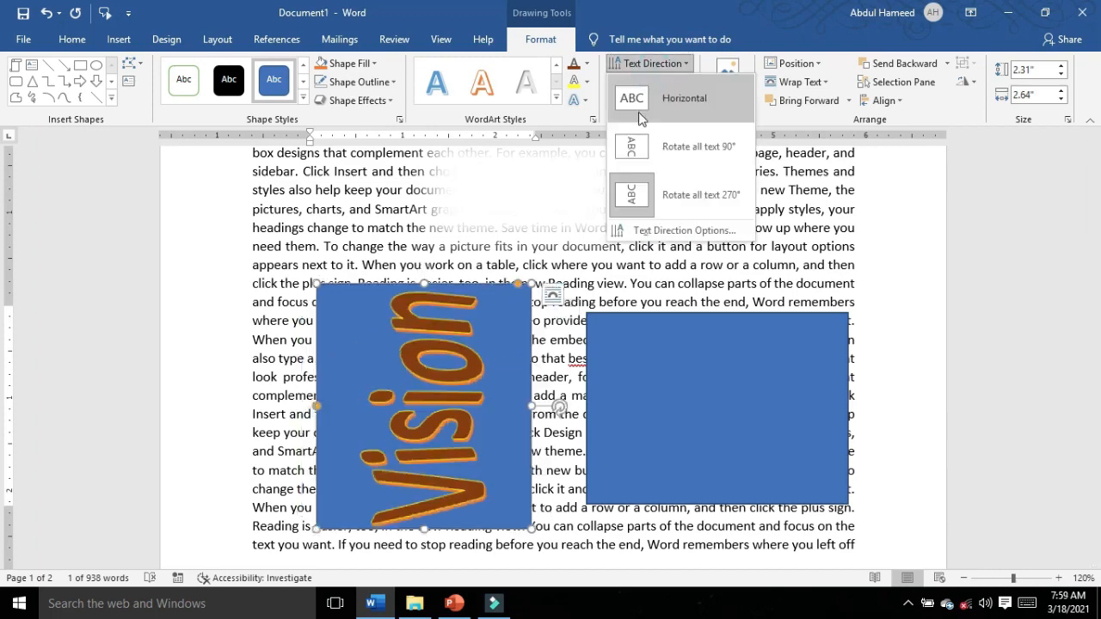
click(654, 93)
Step: Align the "Vision" text to the bottom of its rectangle
click(652, 84)
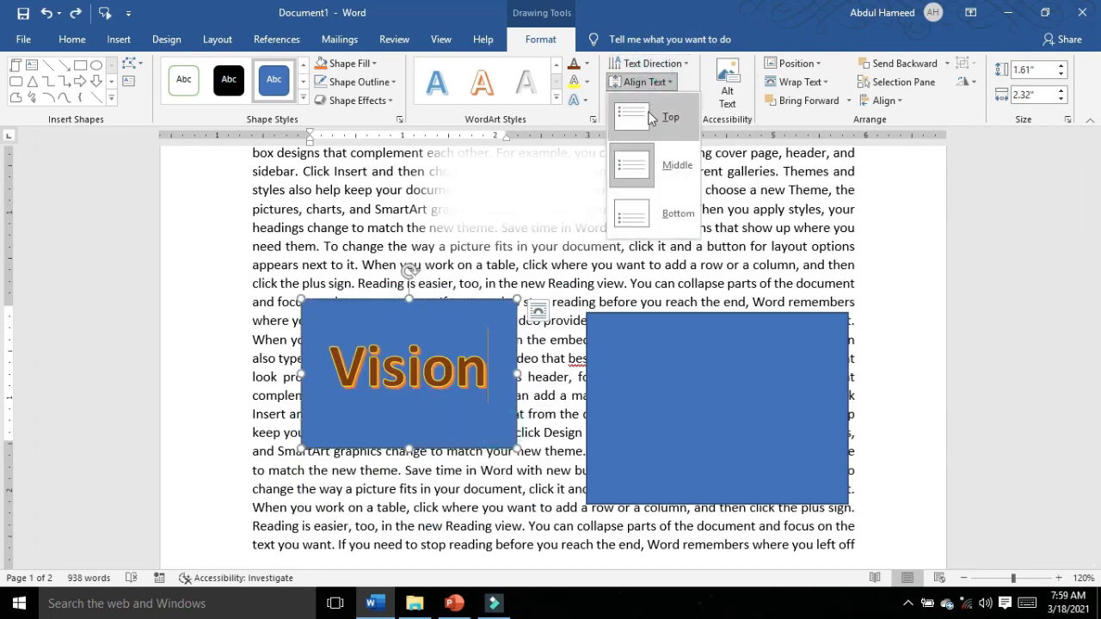
click(654, 215)
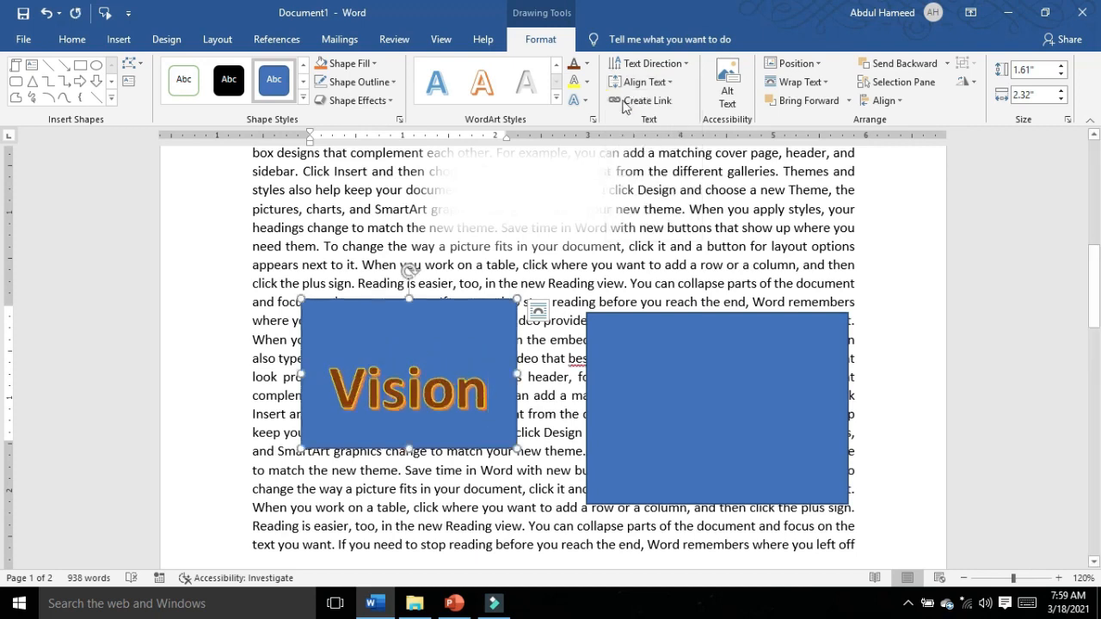
click(676, 398)
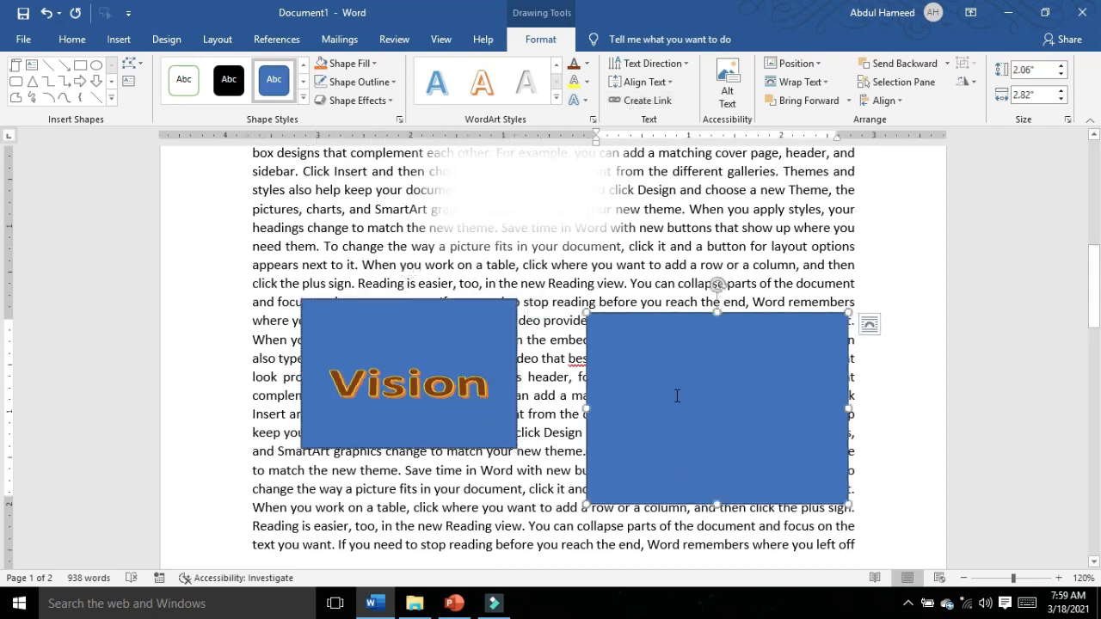
text(hhjhjh)
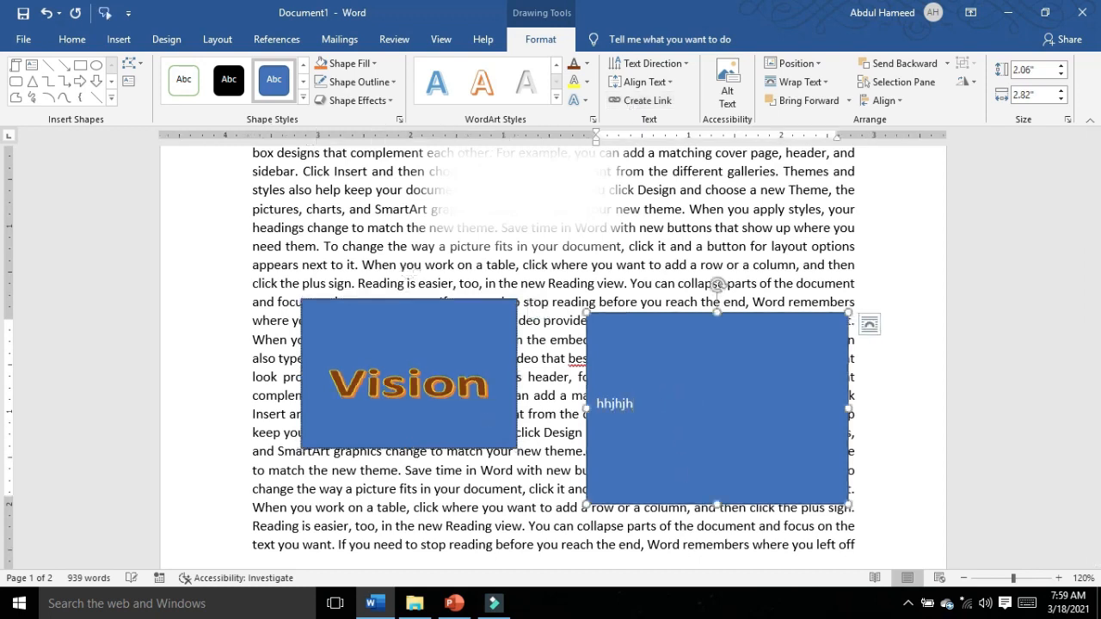
key(BackSpace)
key(BackSpace)
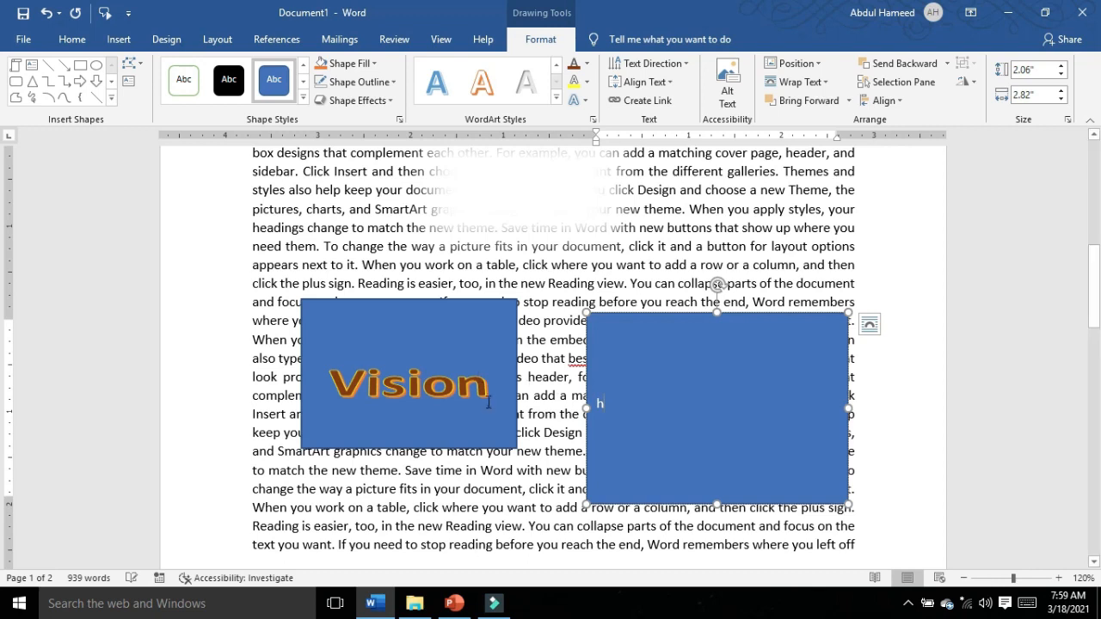
key(BackSpace)
Step: Create a text link from the "Vision" rectangle to the empty blue rectangle beside it
click(412, 340)
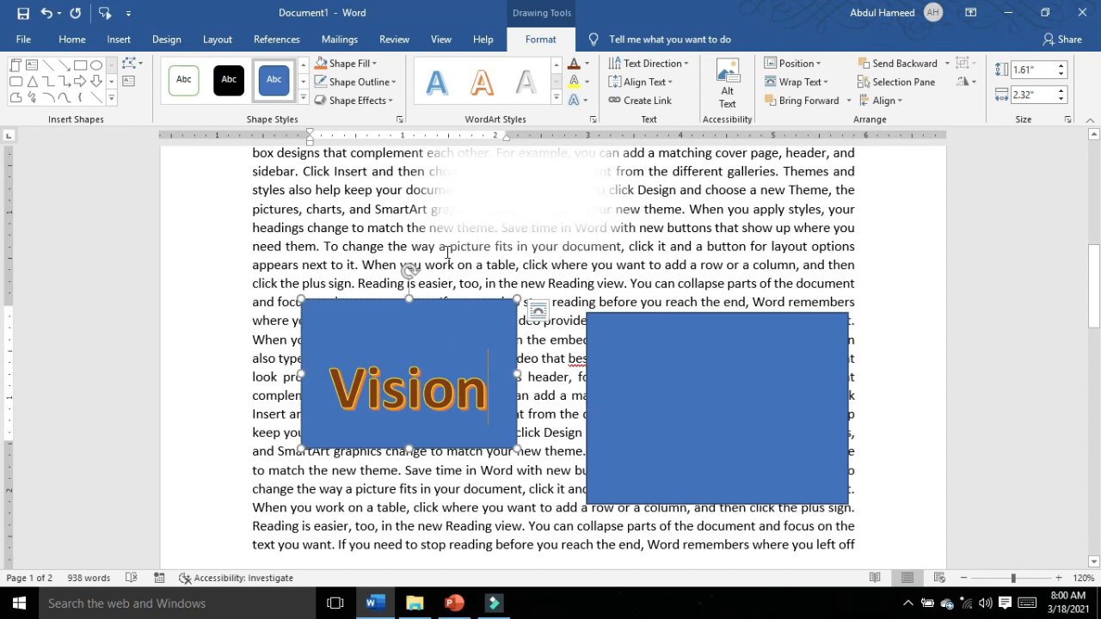
click(647, 100)
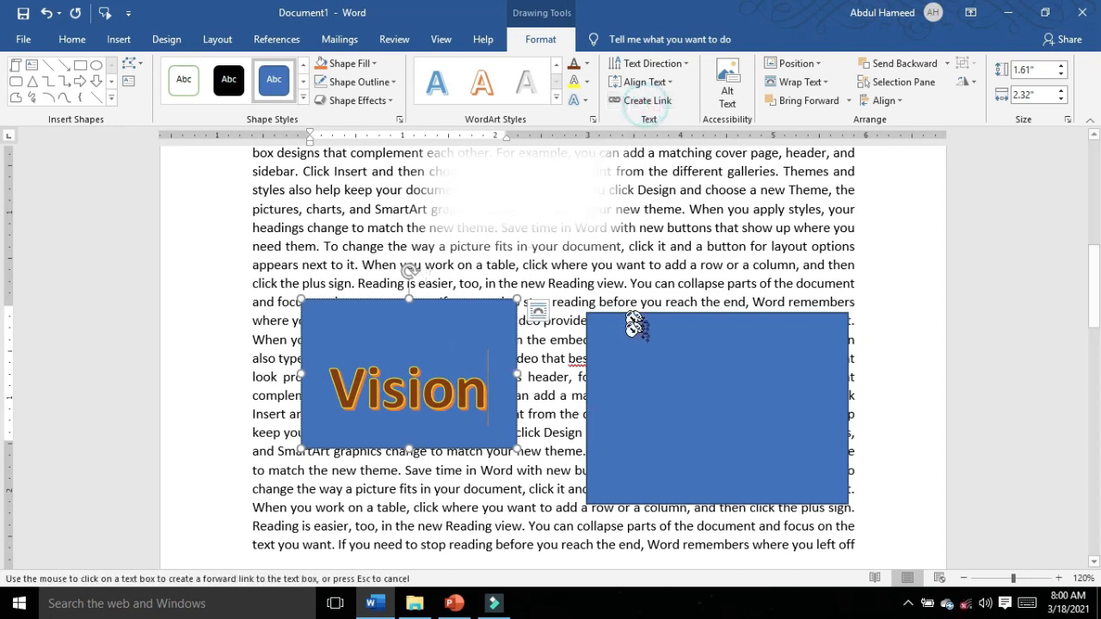
click(644, 390)
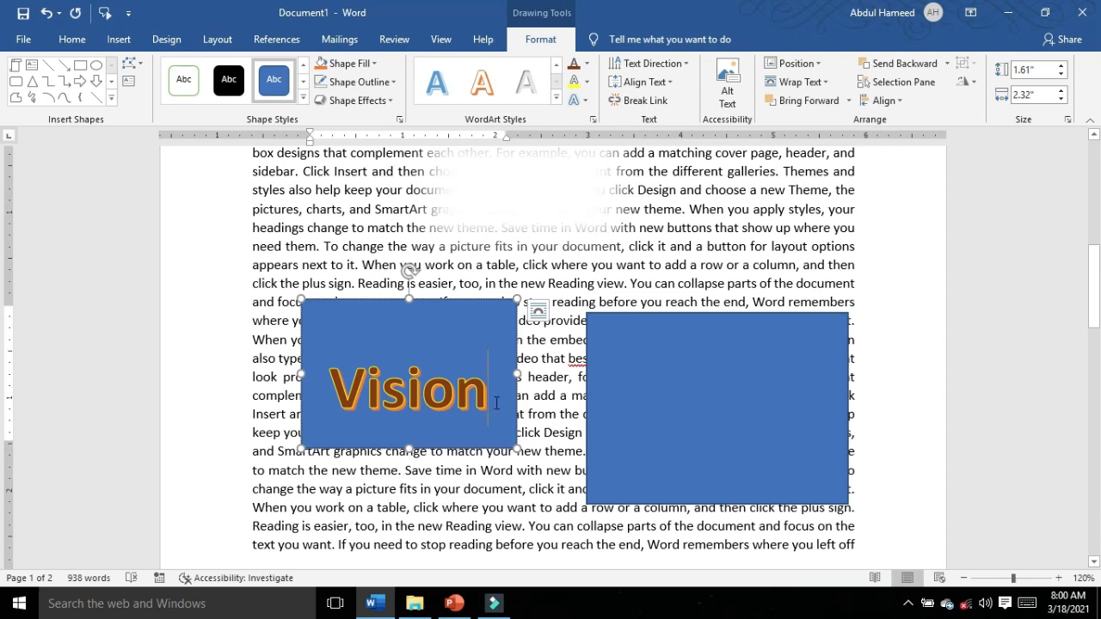
drag(496, 402, 372, 402)
key(BackSpace)
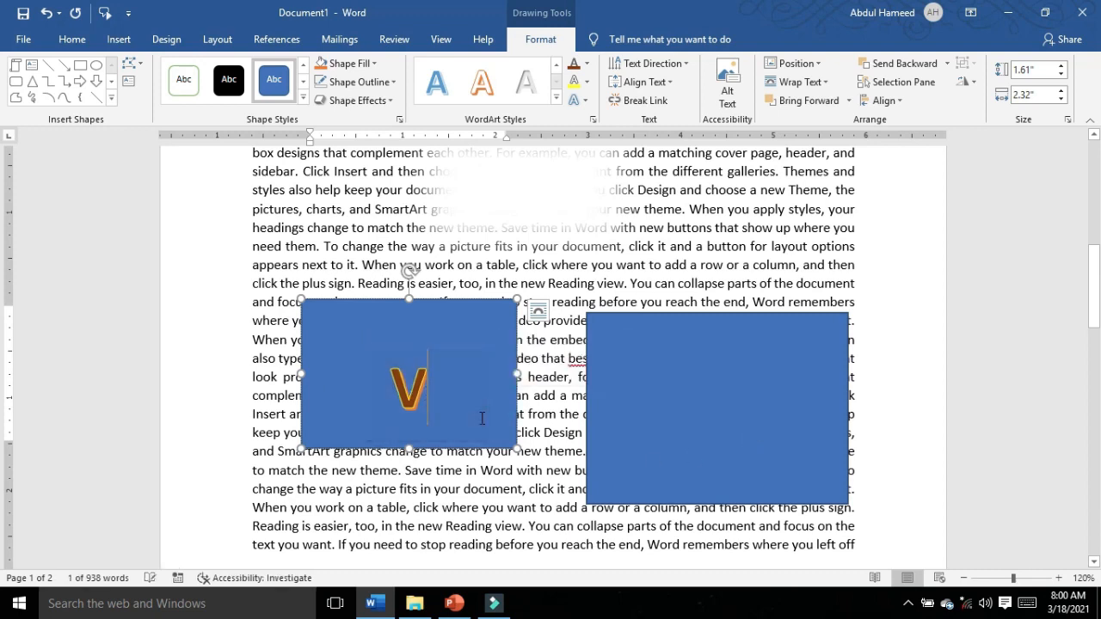
text(hj)
text(h)
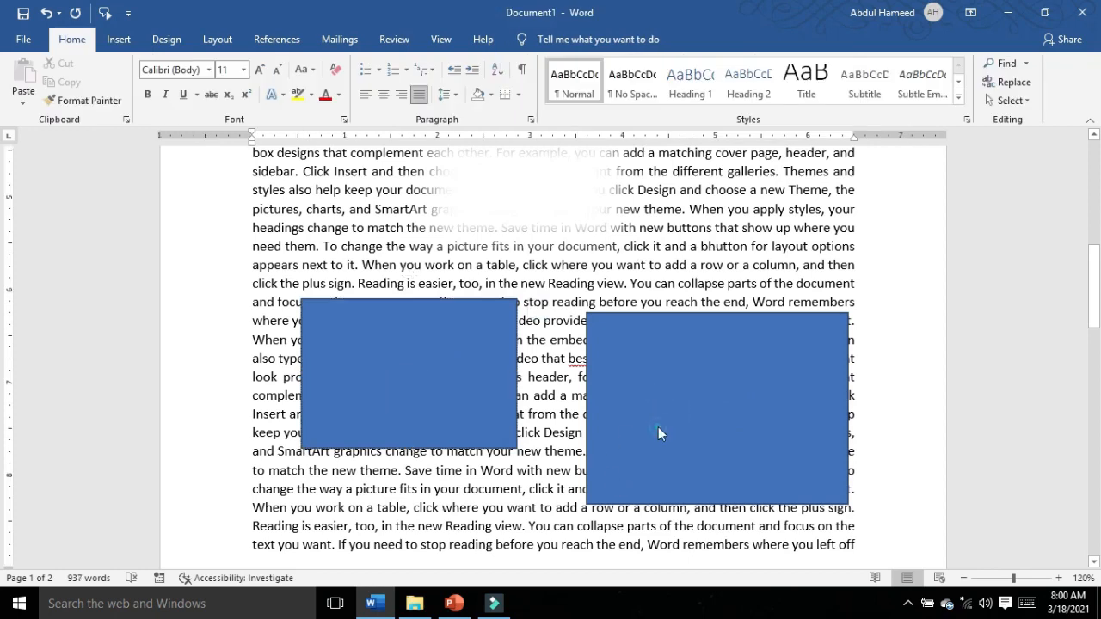
click(430, 377)
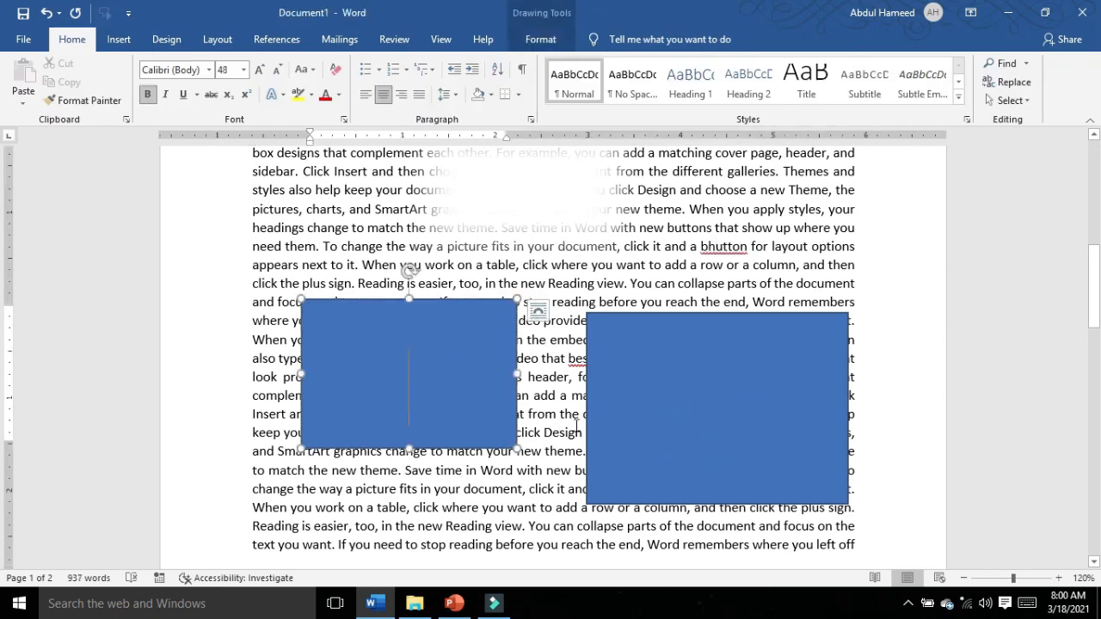
key(ctrl+z)
key(ctrl+z)
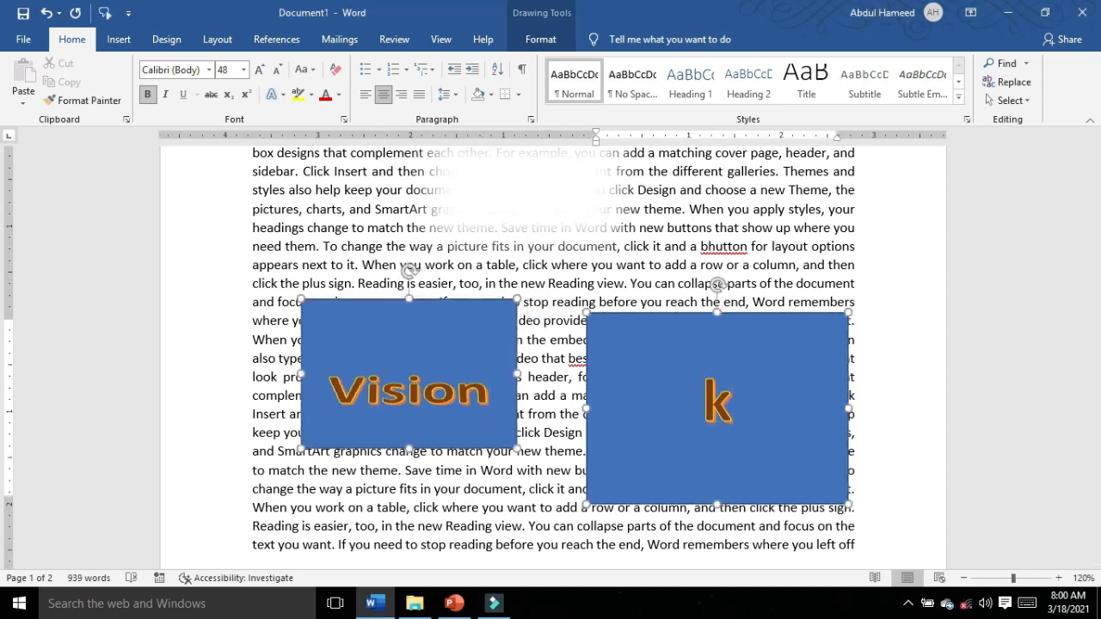
Step: Enter the word "know" in the linked rectangle and break the text link from the "Vision" rectangle
text(now)
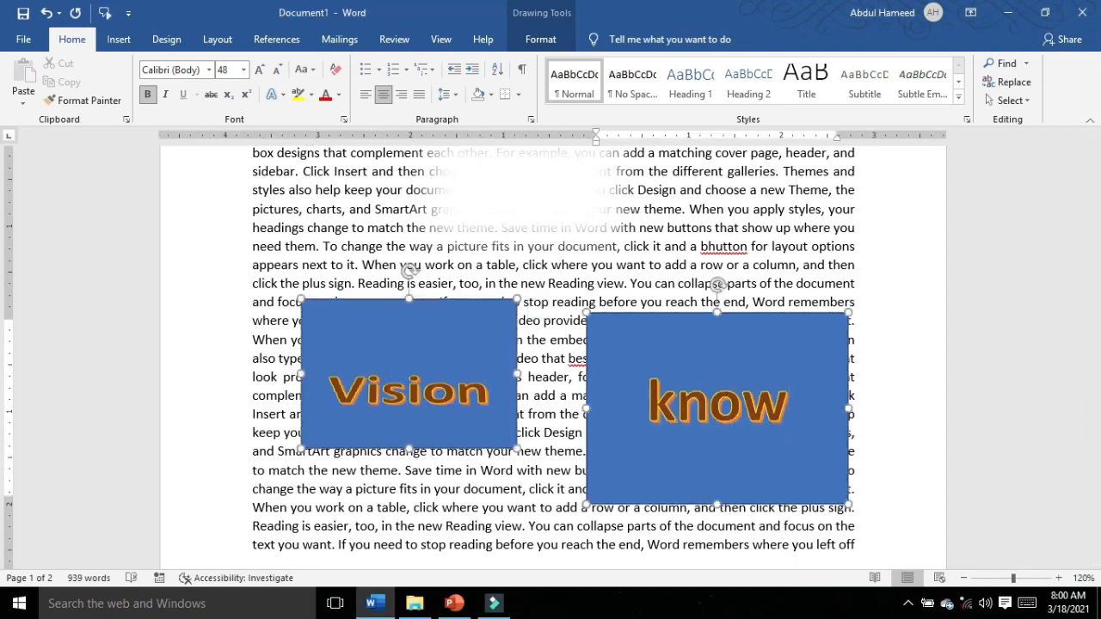
click(477, 348)
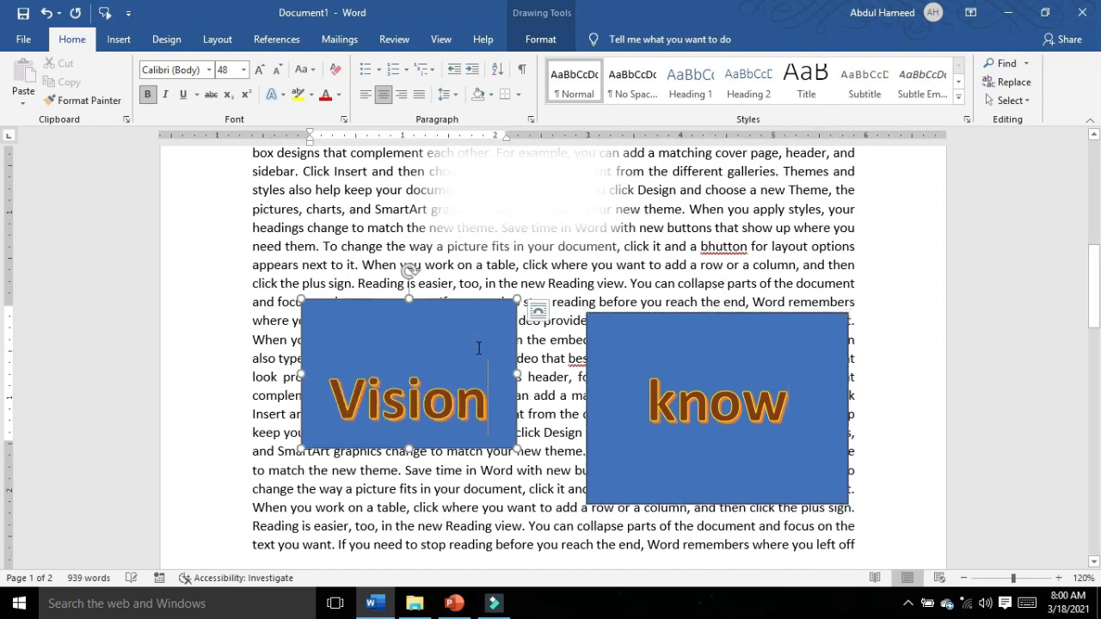
click(540, 39)
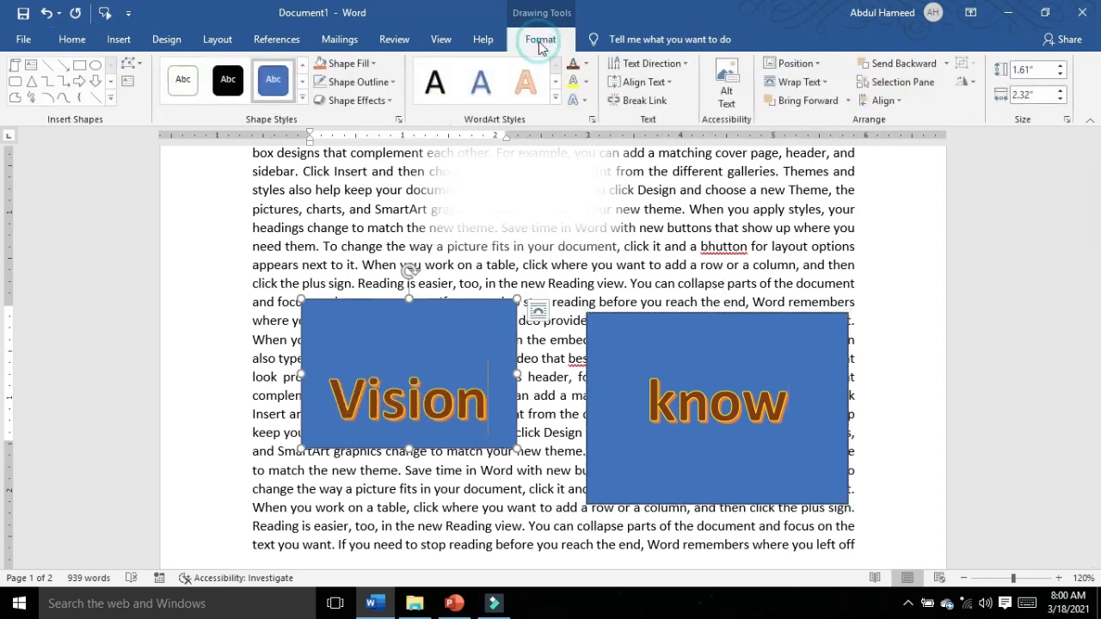
click(639, 101)
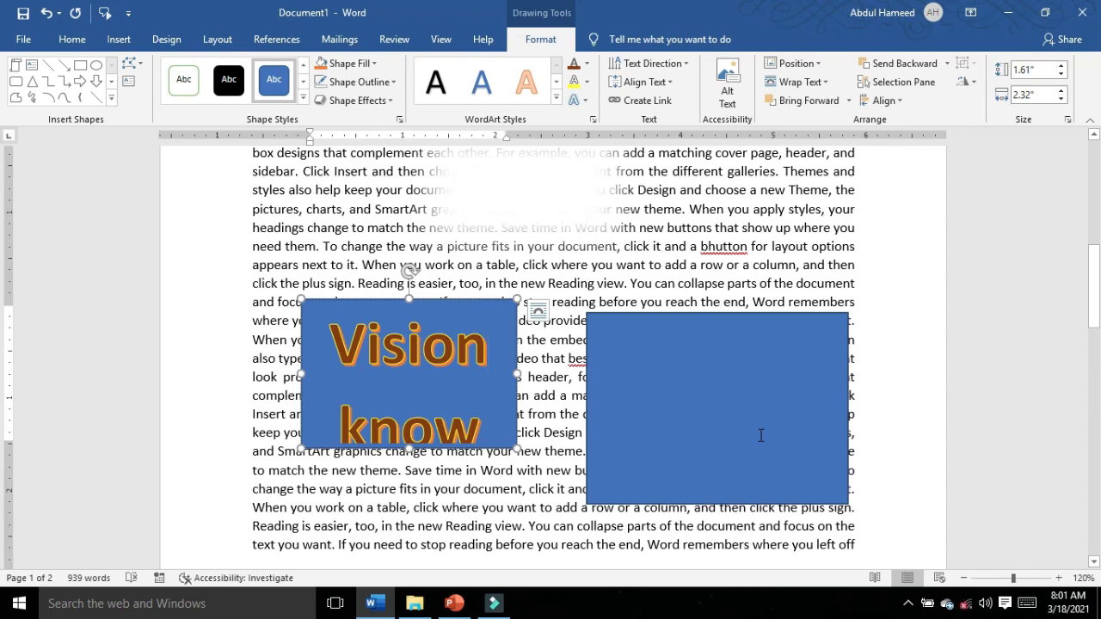
Step: Try out different page positions with text wrapping for the "Vision know" rectangle
ctrl+scroll(760, 435, down, 8)
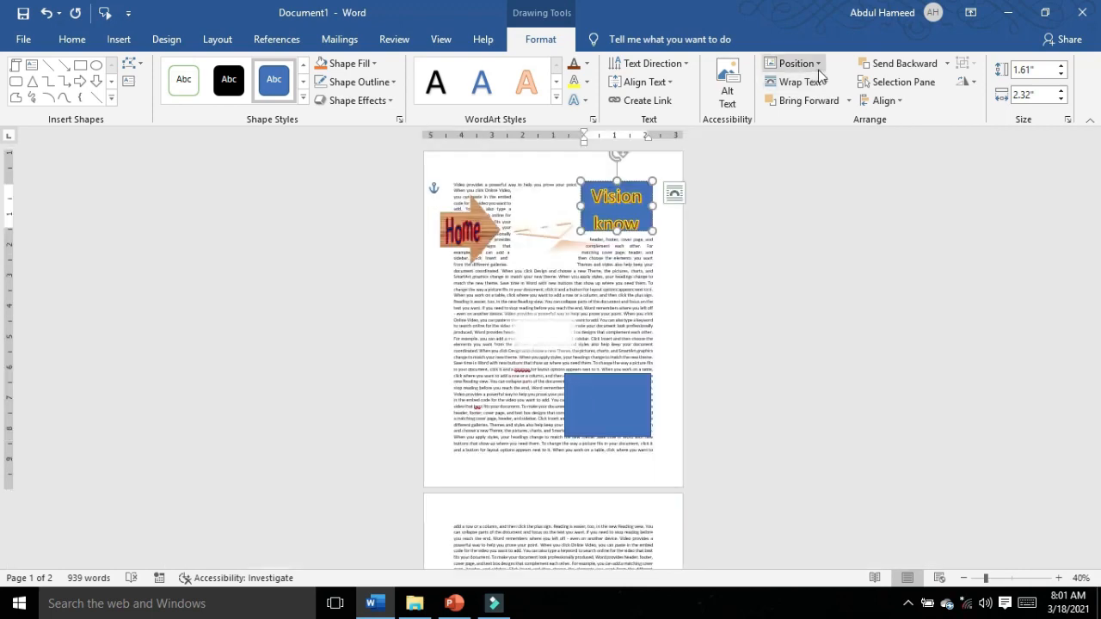
click(792, 63)
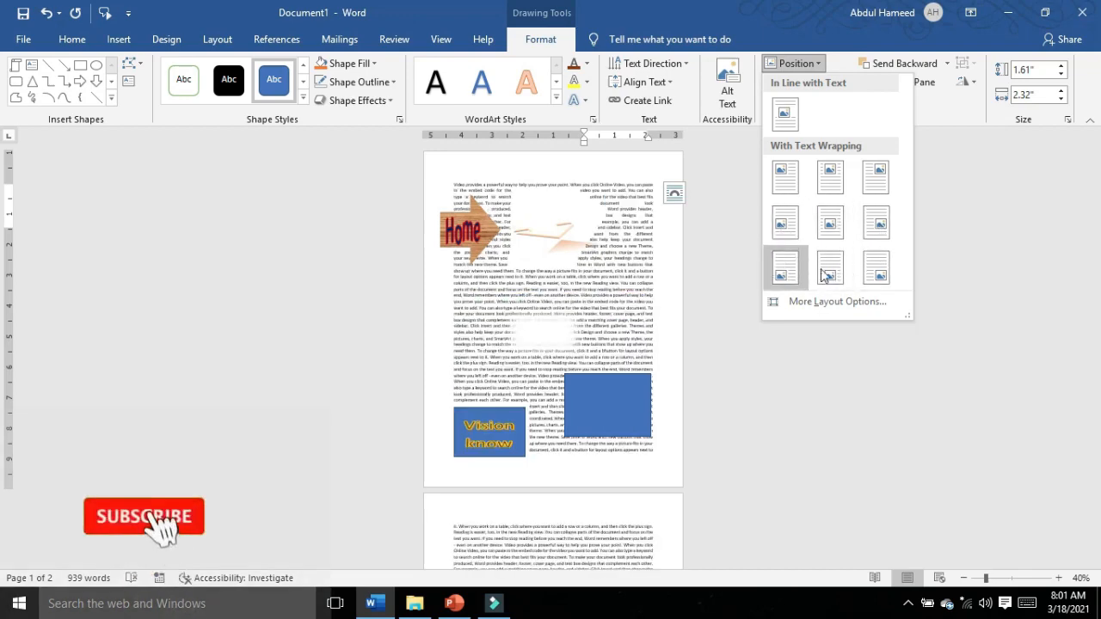
click(862, 226)
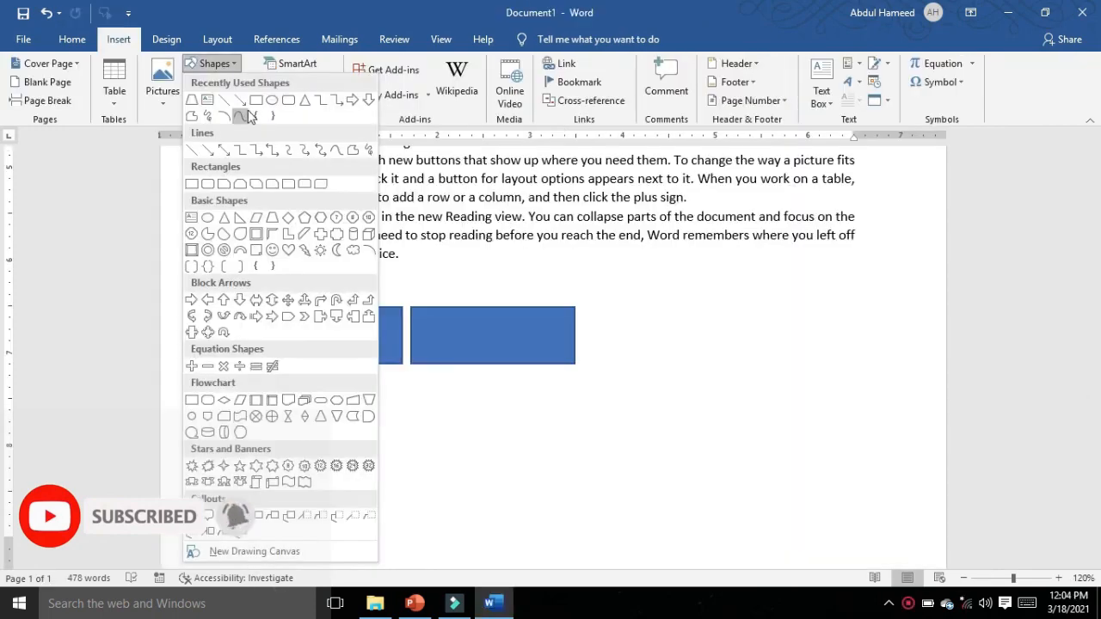
Step: Draw a rectangle about 4.26" wide and 1.32" high below the last paragraph and give it the solid orange theme style
click(201, 161)
drag(219, 276, 615, 399)
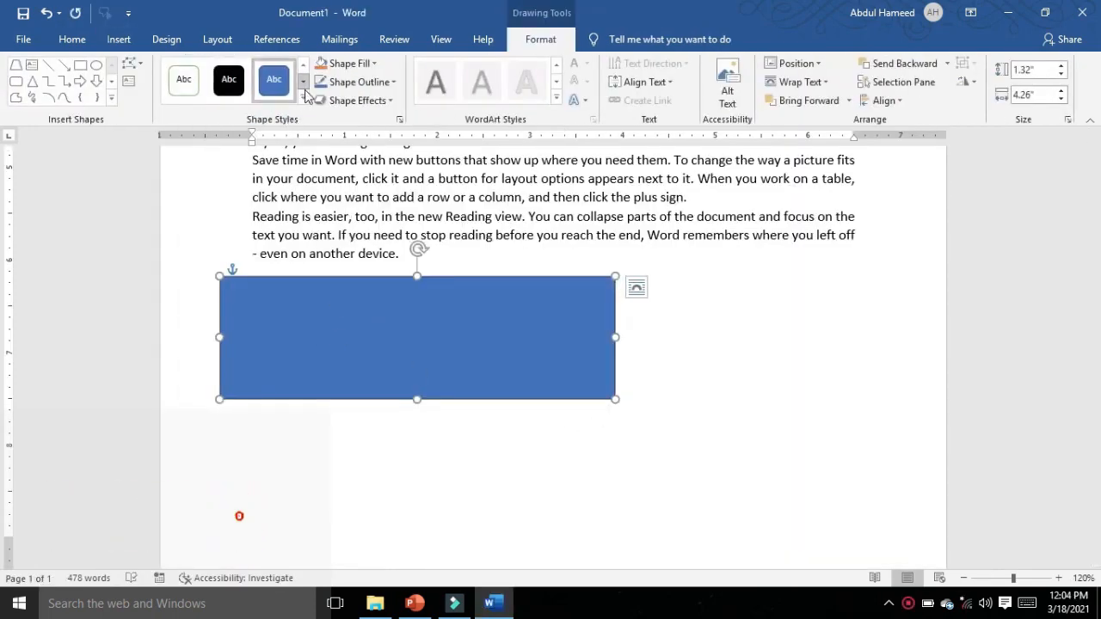
click(303, 98)
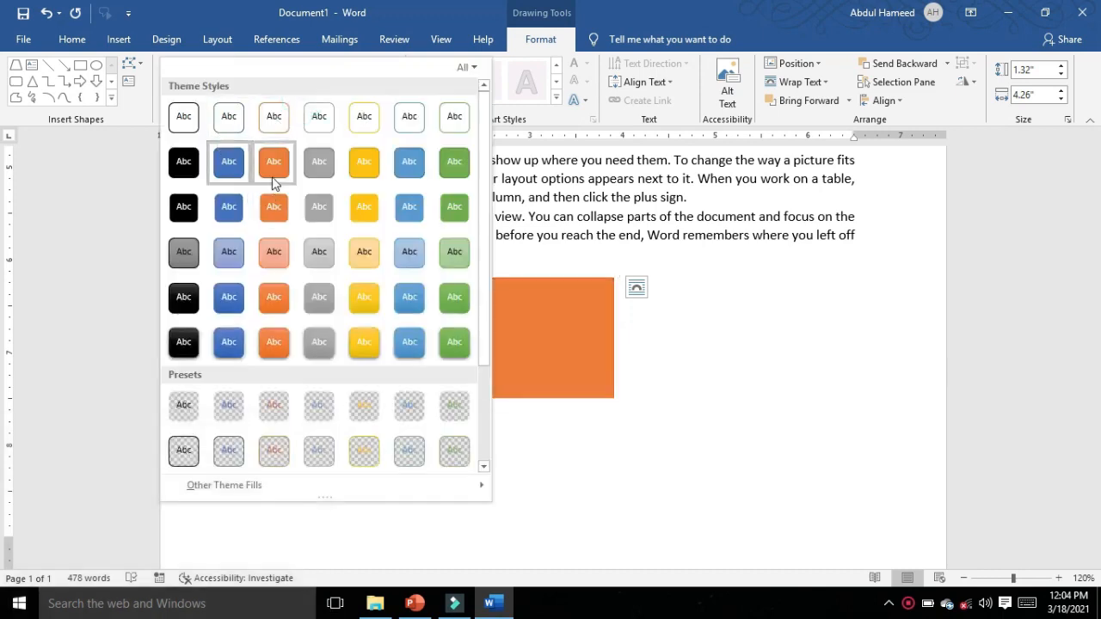
click(274, 168)
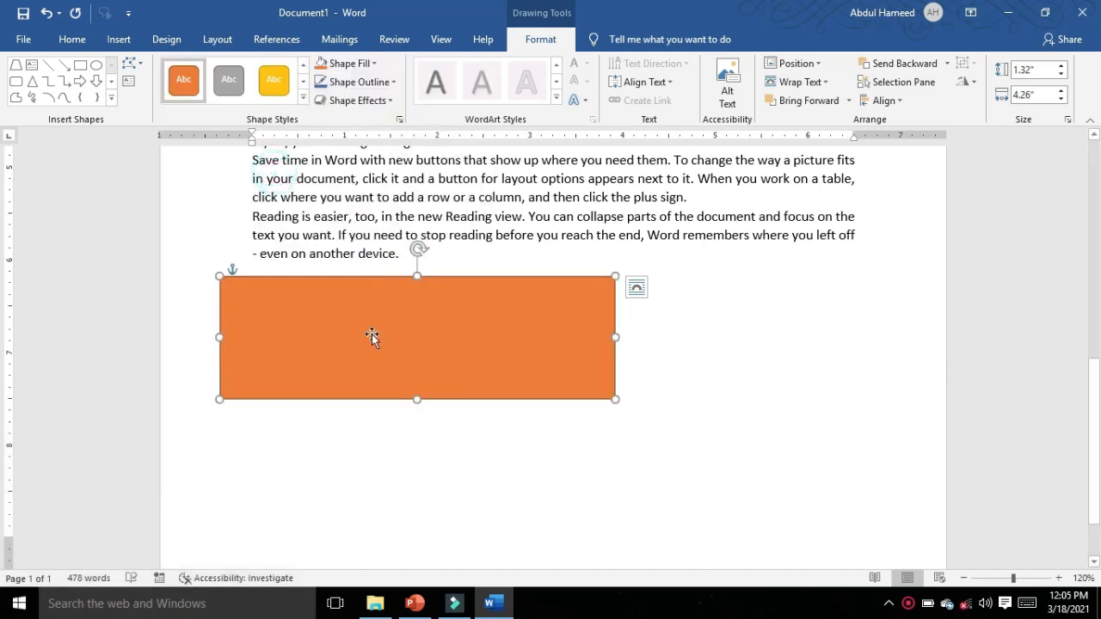
Step: Undo a one-level Send Backward on the orange rectangle and send it to the back instead
click(904, 63)
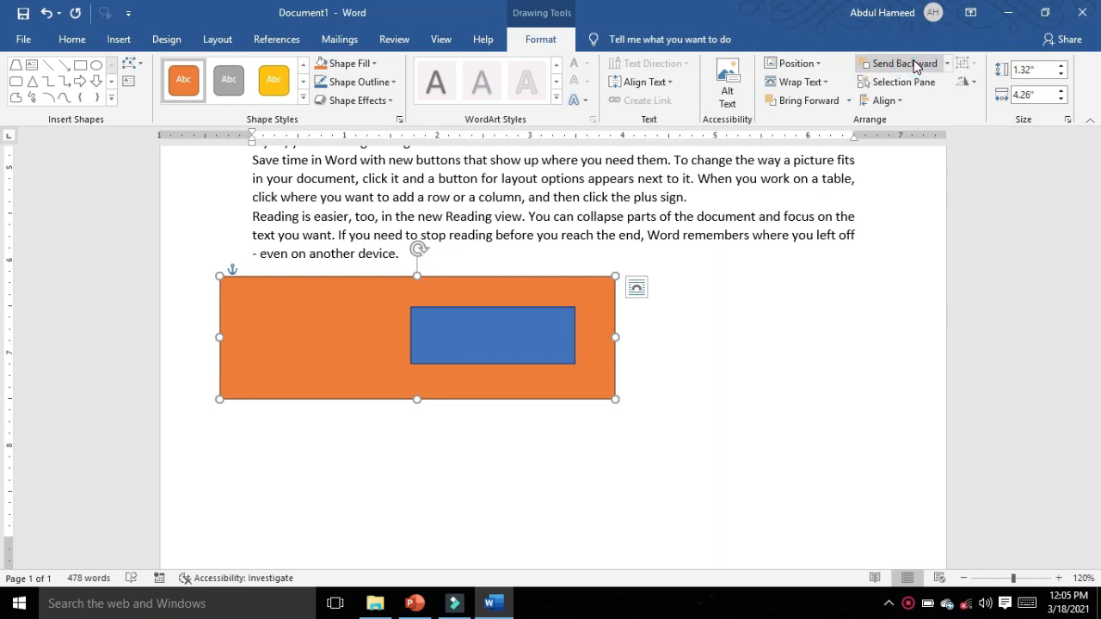
key(ctrl+z)
click(948, 64)
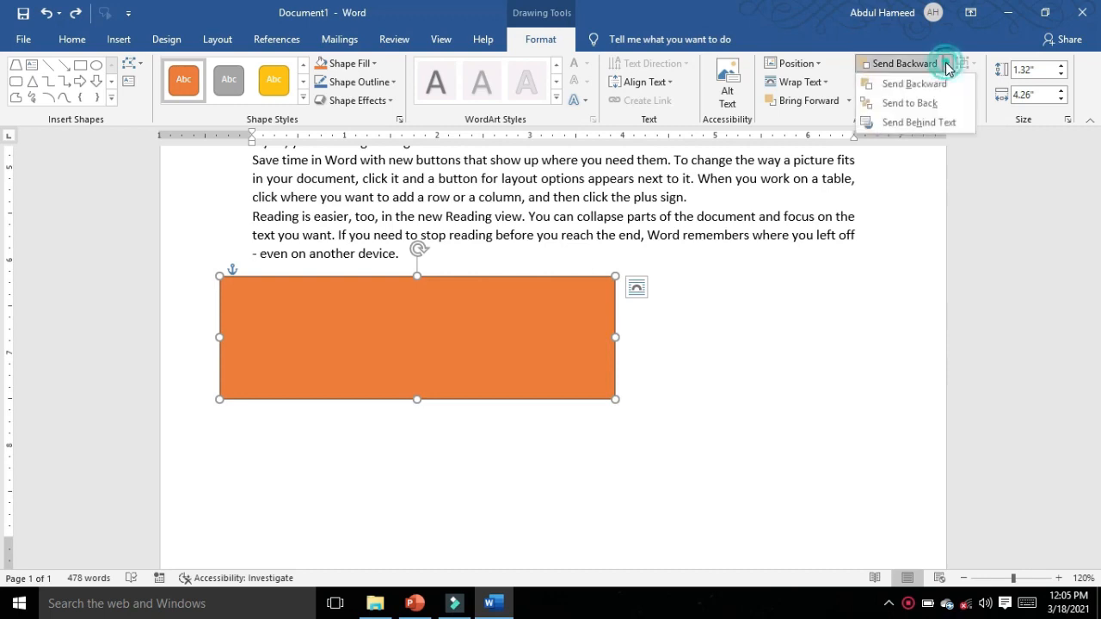
click(911, 102)
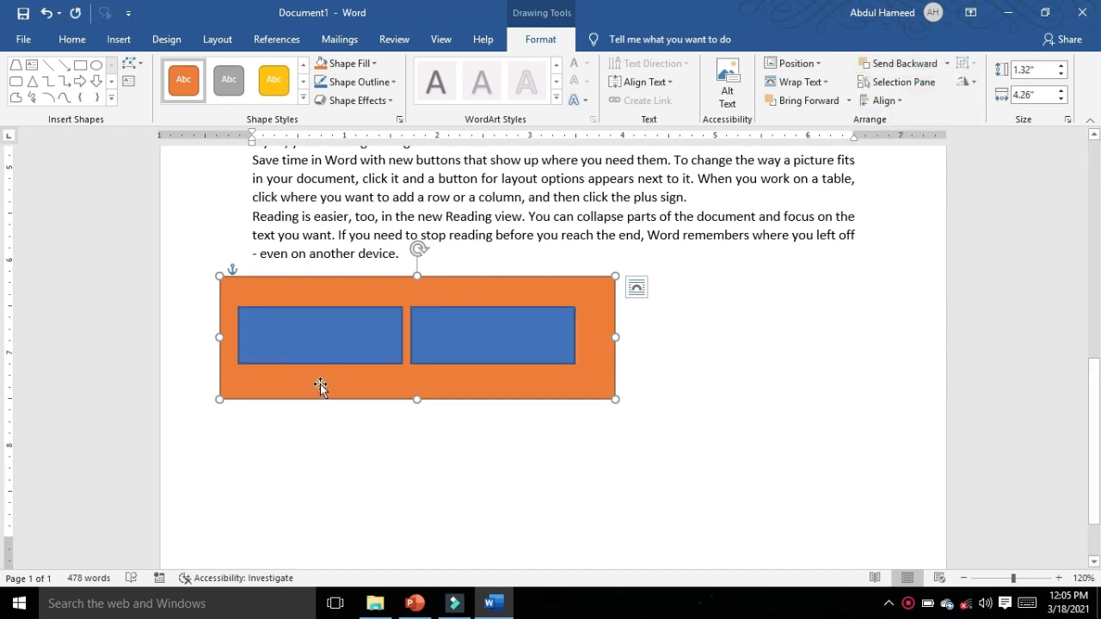
Step: Undo a one-level Bring Forward on the orange rectangle and bring it to the front of the blue rectangles
click(803, 112)
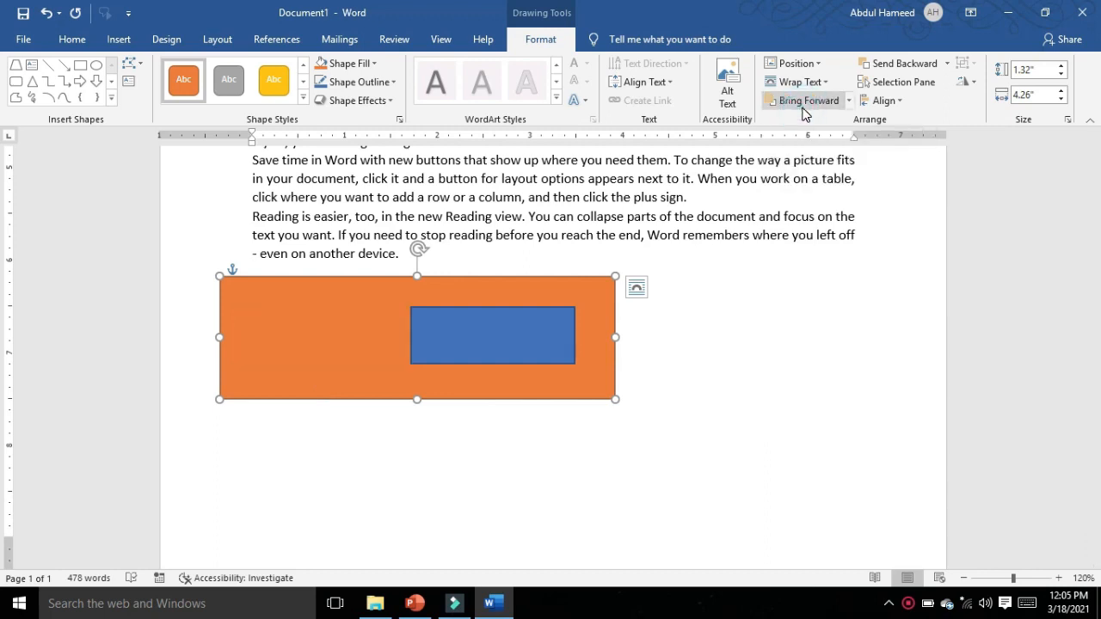
key(ctrl+z)
click(849, 101)
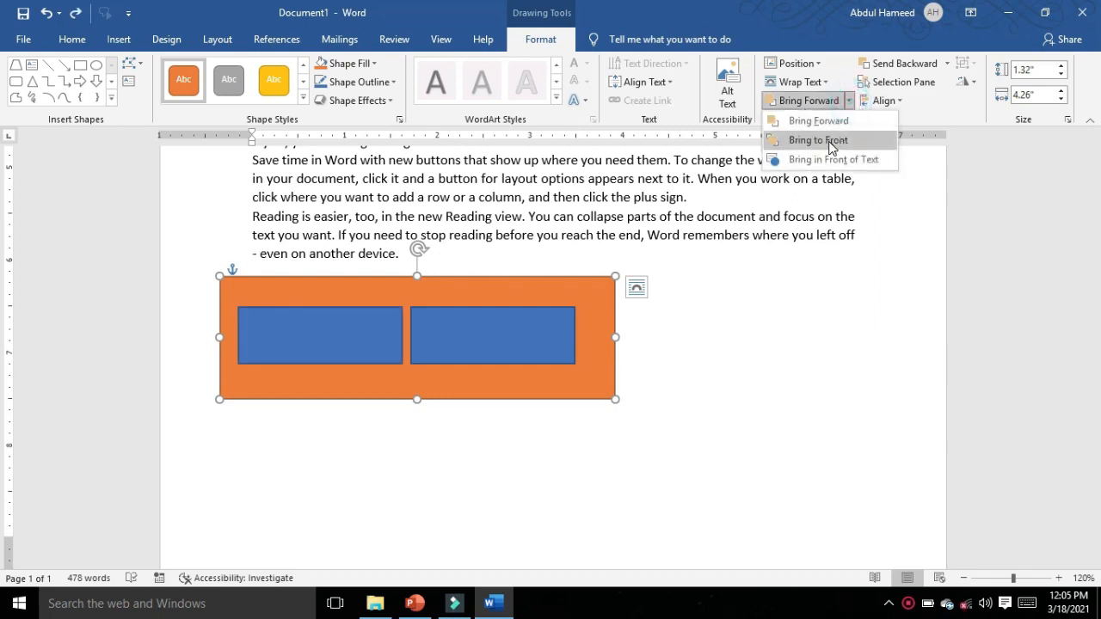
click(818, 141)
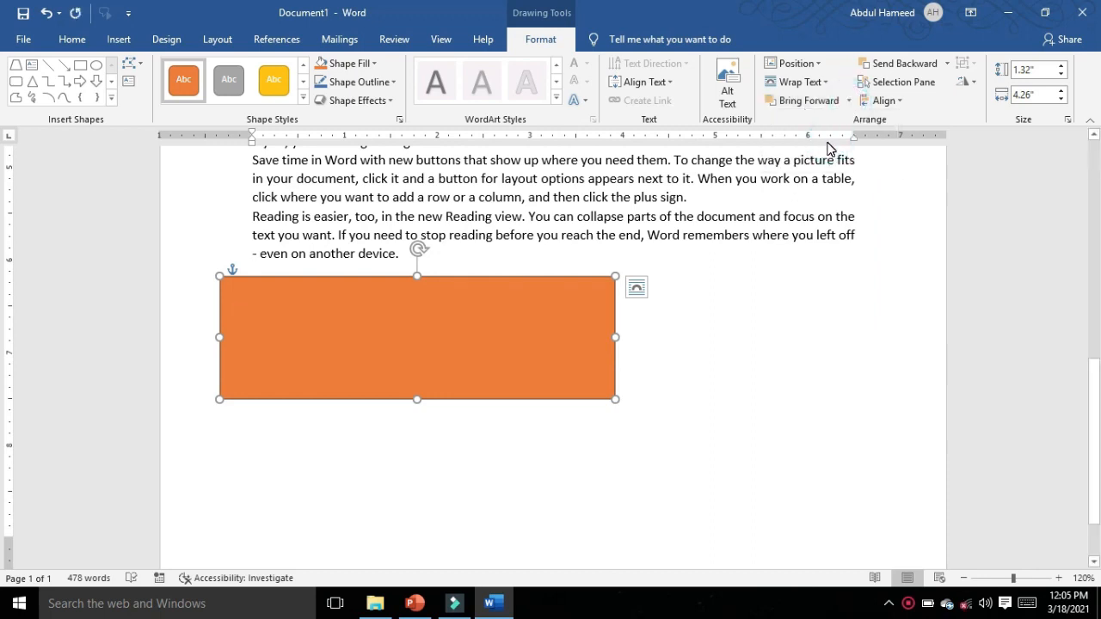
Step: Hide Rectangle 4, Rectangle 3 and Rectangle 2 one by one and show all shapes again
click(904, 81)
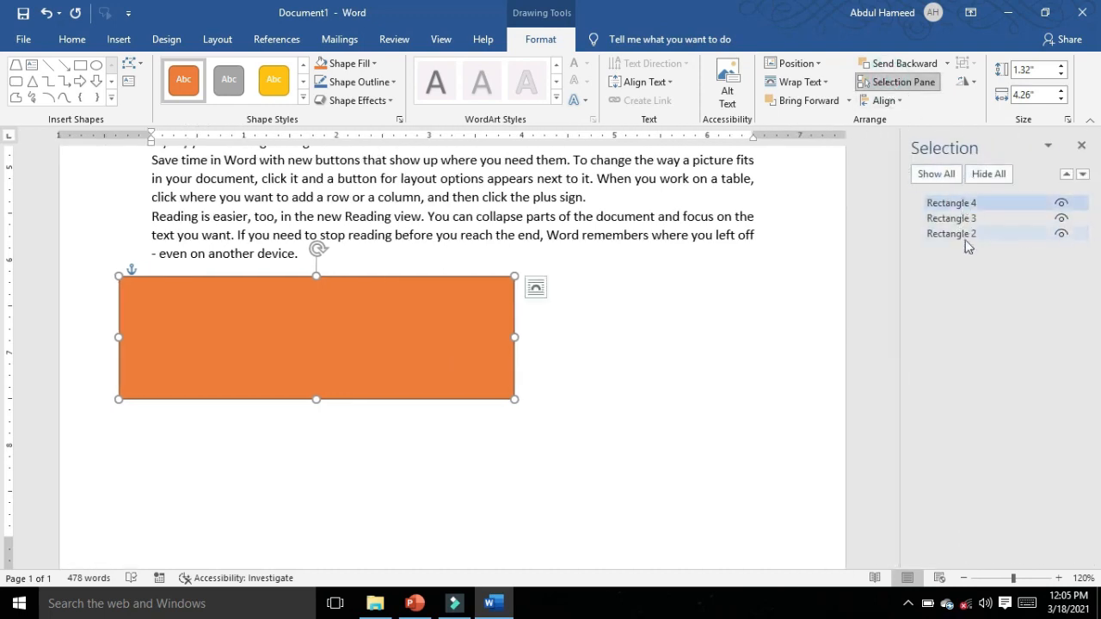
click(1062, 204)
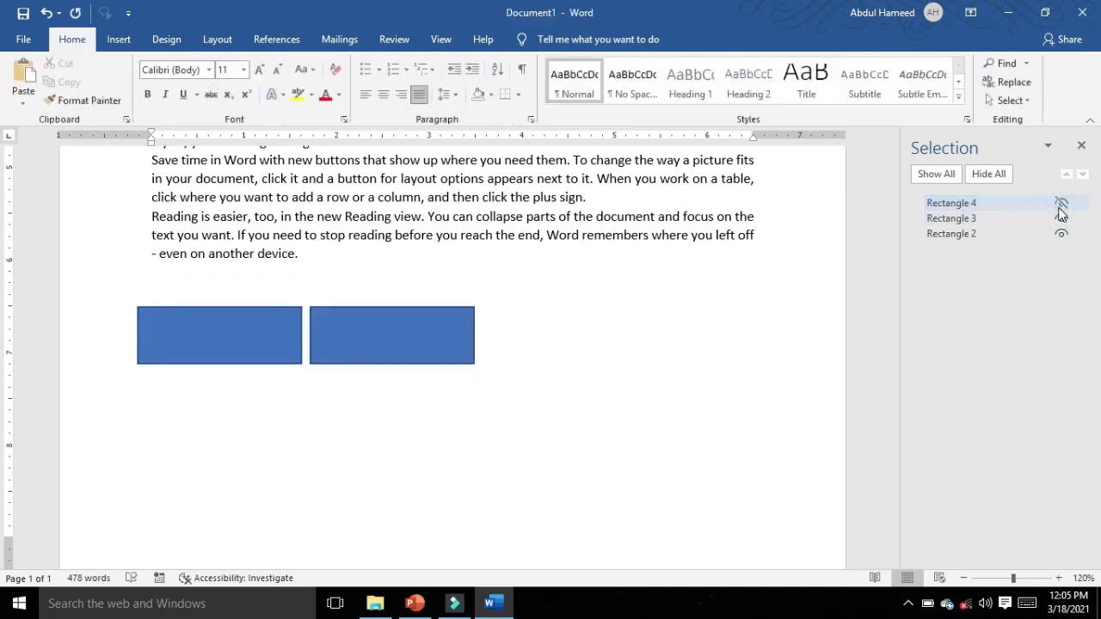
click(1062, 218)
click(1061, 234)
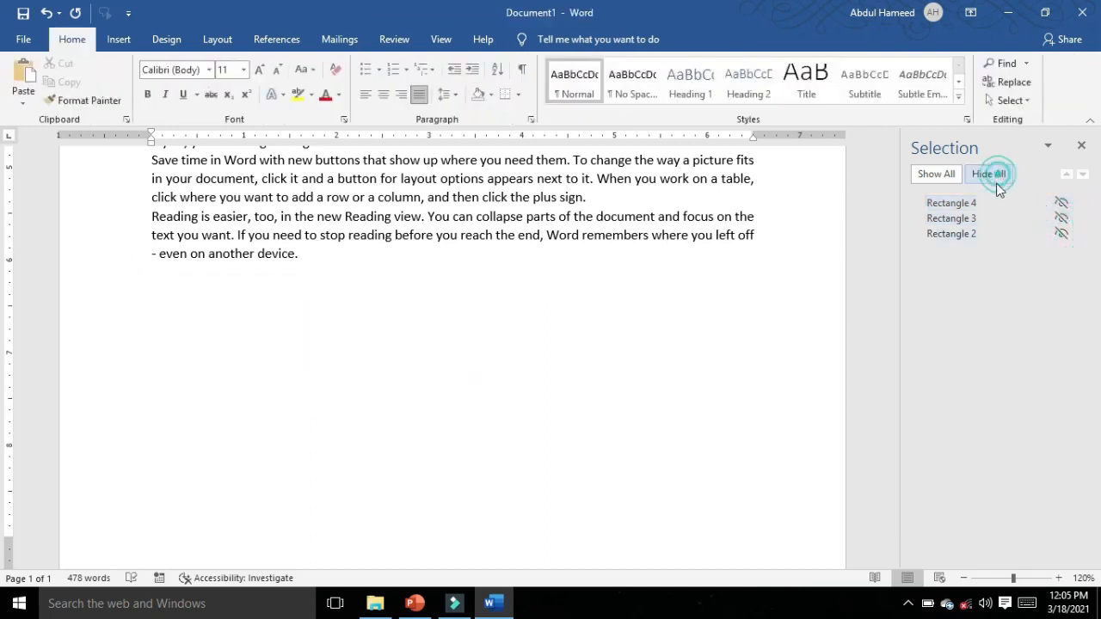
click(936, 174)
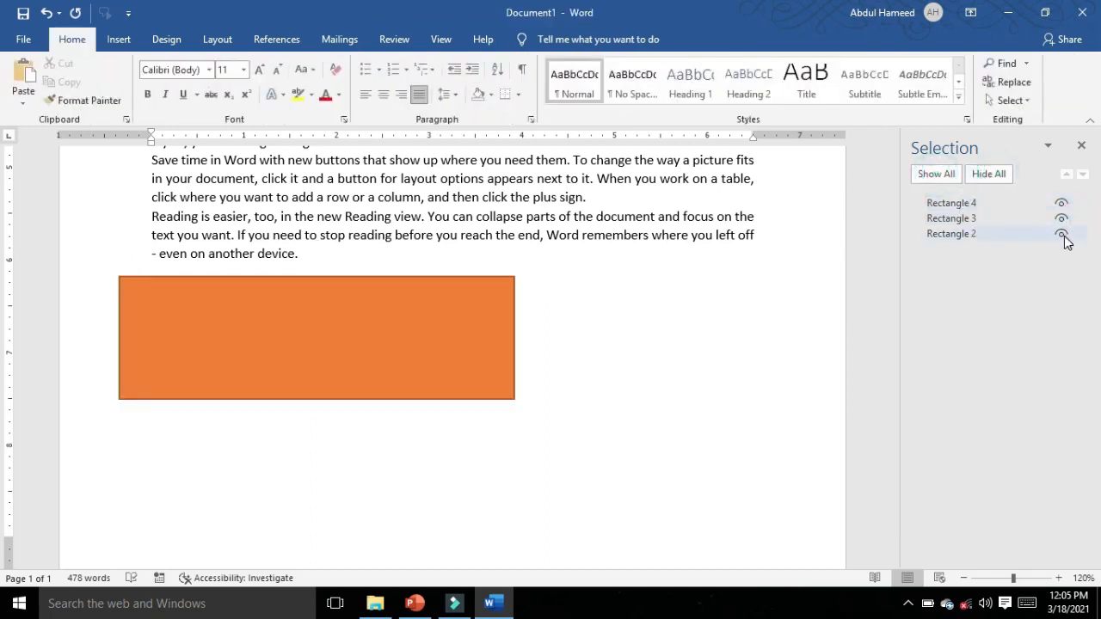
Step: Hide Rectangle 4 and place Rectangle 3 over the last paragraph, enlarged to about 1.08" high
click(1062, 203)
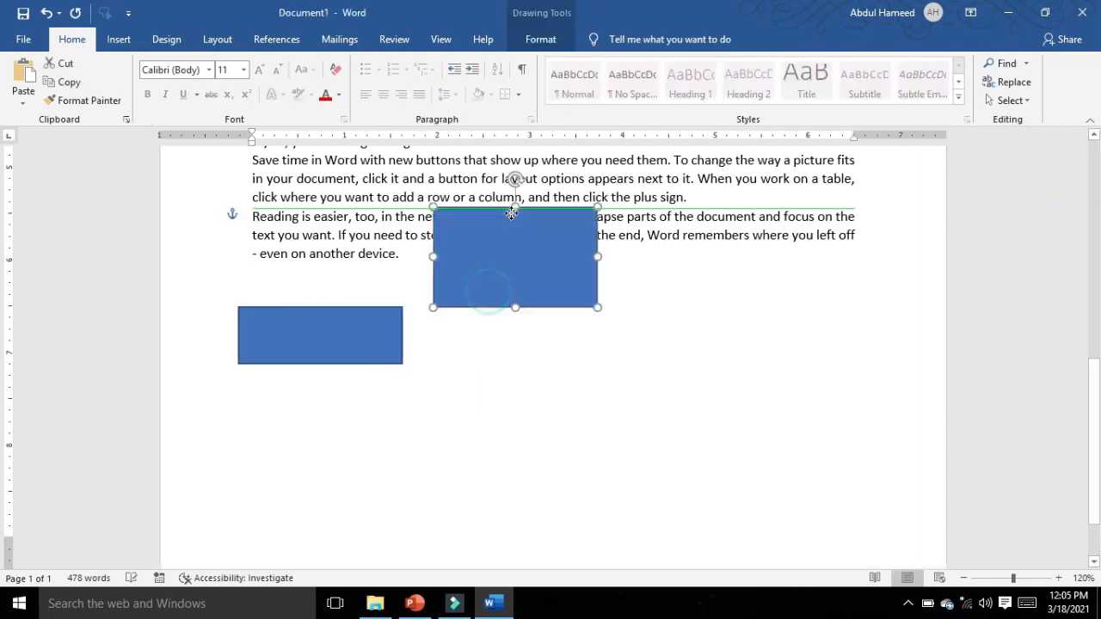
drag(560, 286, 560, 263)
scroll(560, 263, up, 1)
Step: Align the enlarged blue rectangle to the left margin
click(537, 36)
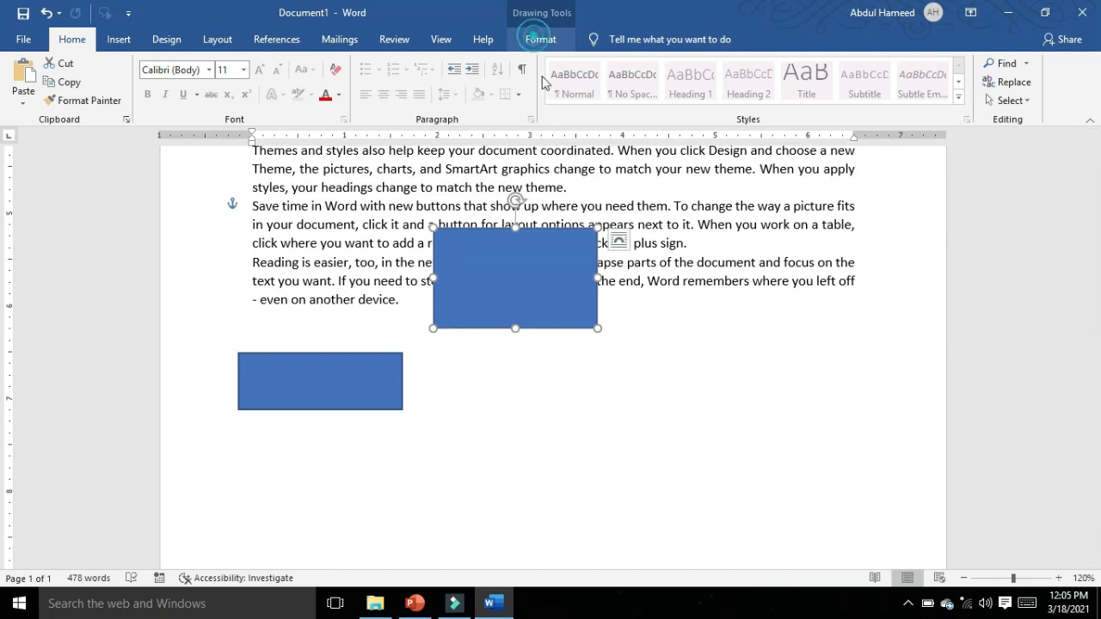
scroll(766, 204, up, 1)
click(887, 102)
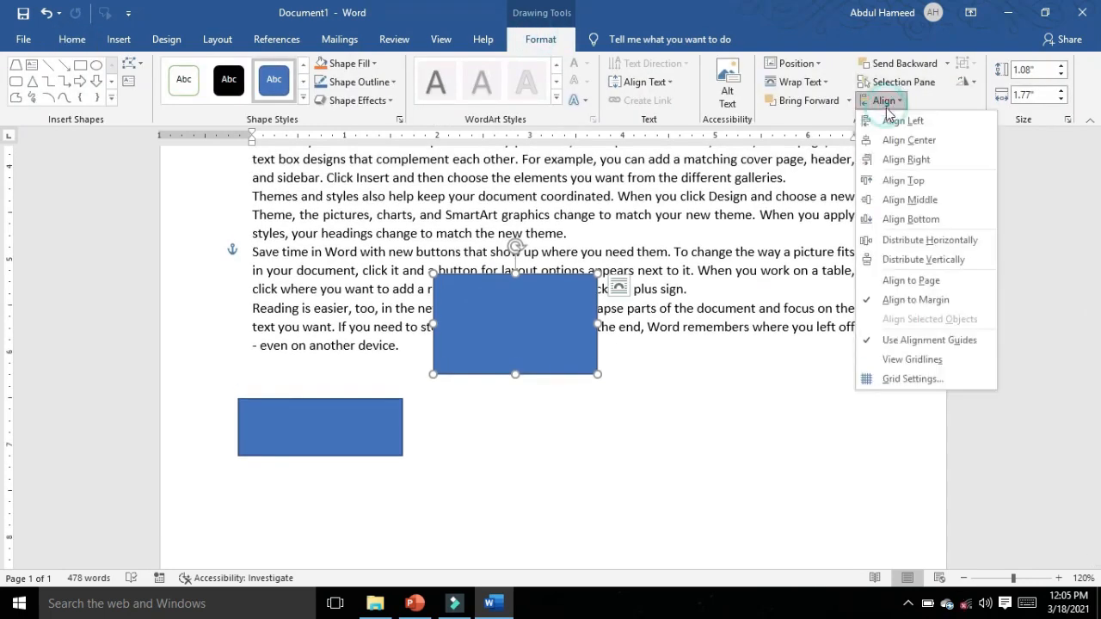
click(895, 121)
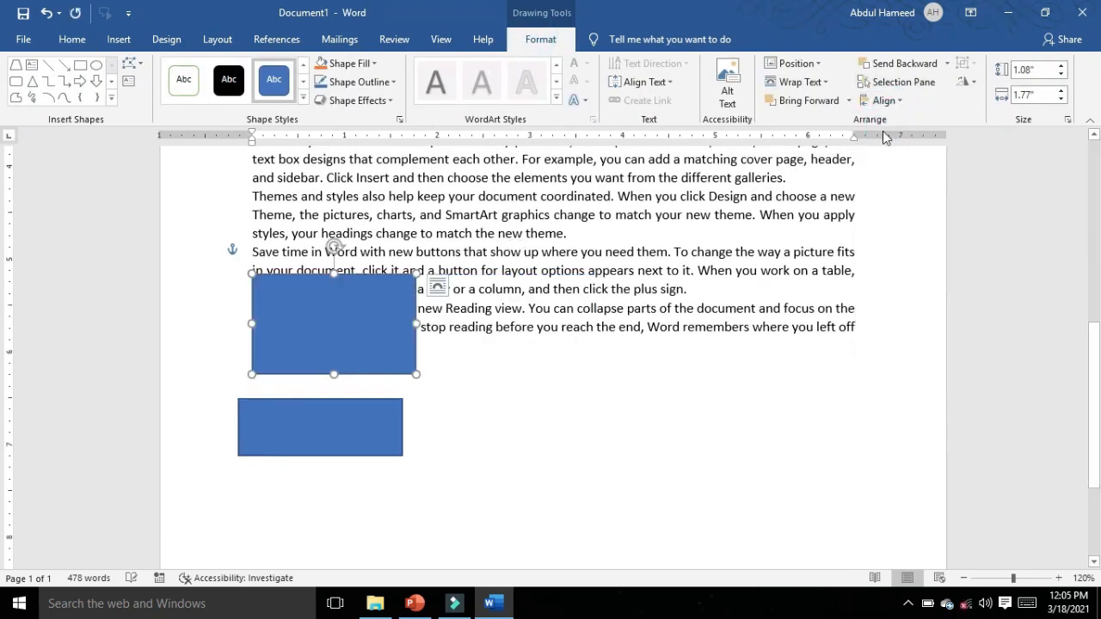
Step: Align Rectangle 3 to the right margin and to the top margin
click(907, 82)
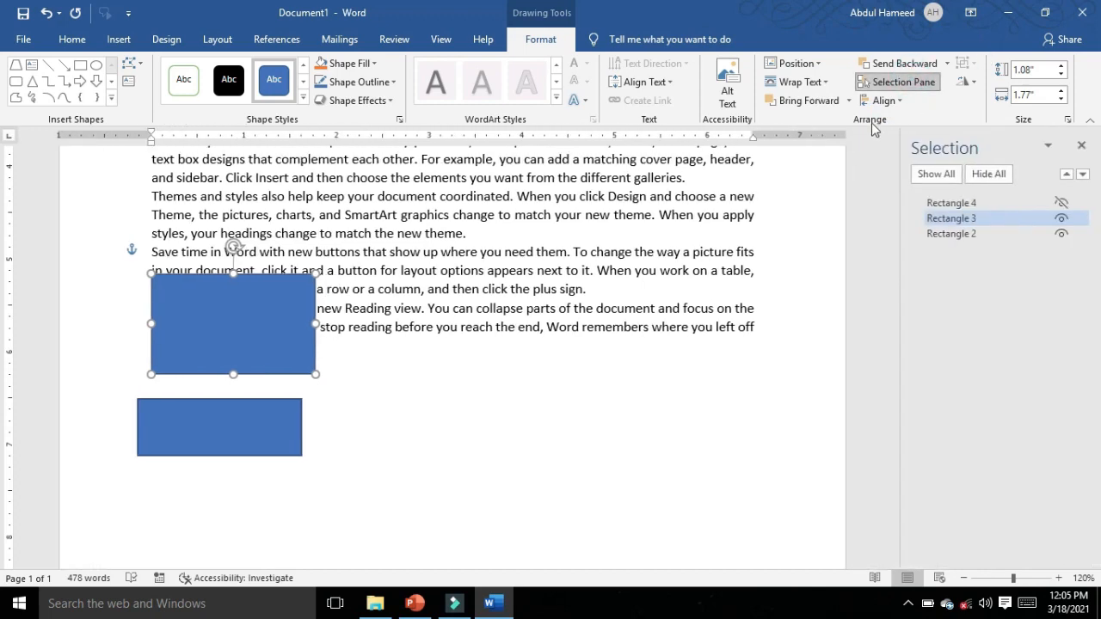
click(880, 101)
click(933, 160)
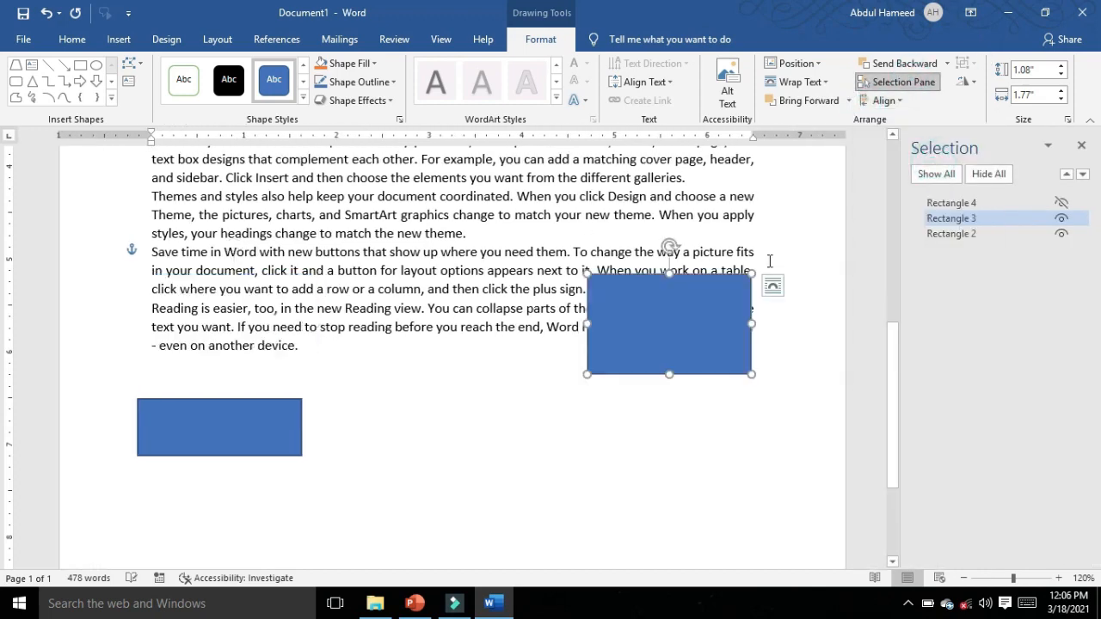
click(879, 101)
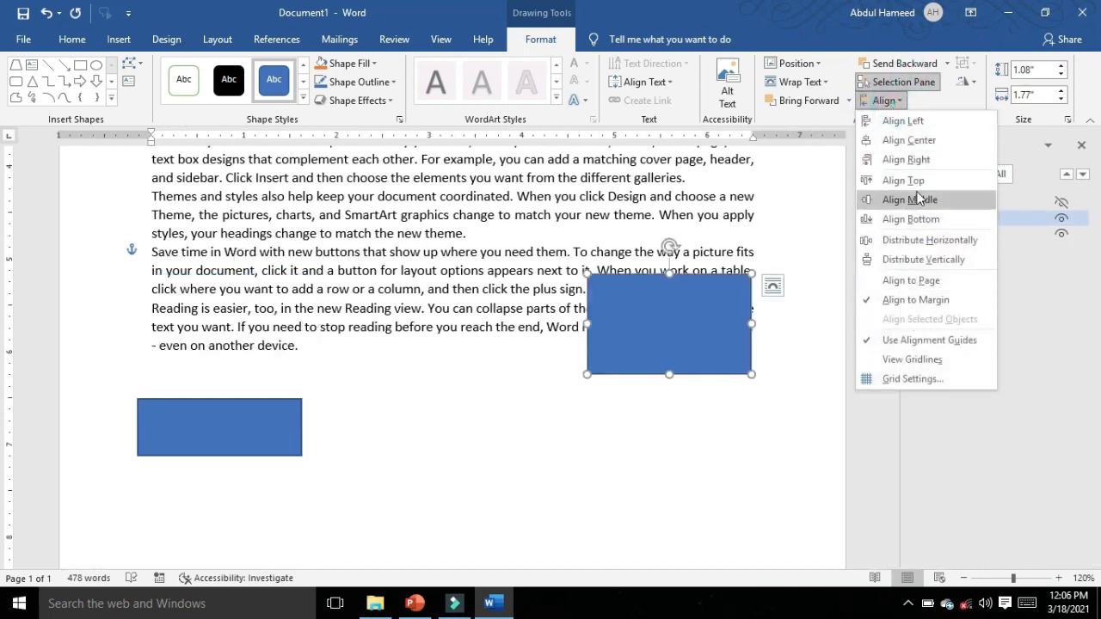
click(903, 181)
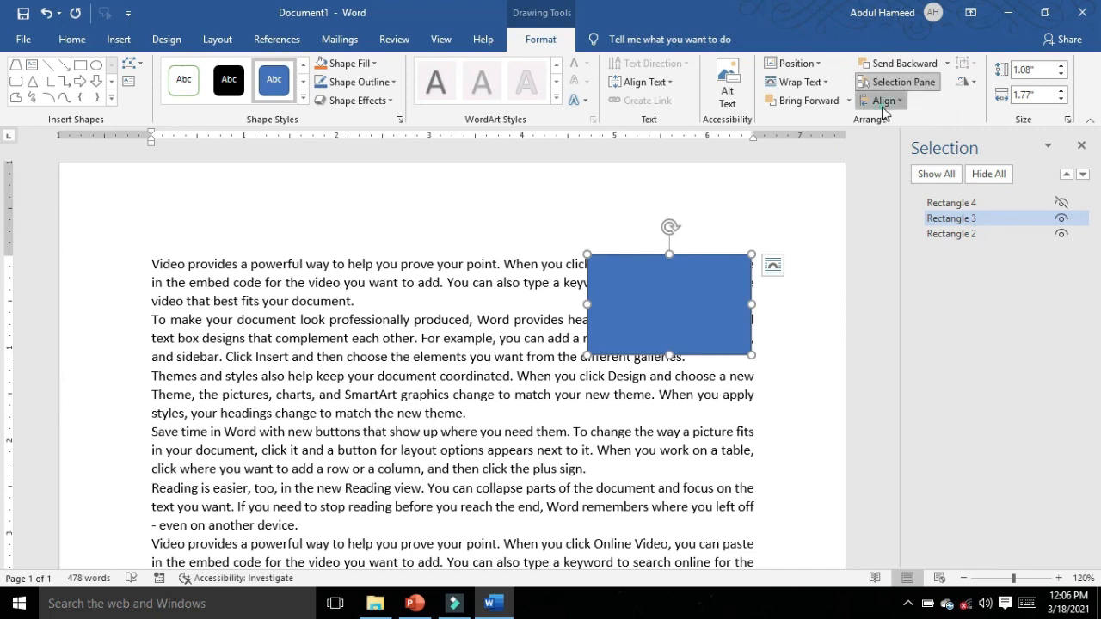
Step: Switch the alignment reference to the page and align Rectangle 3 to the page's left edge
click(882, 101)
click(877, 284)
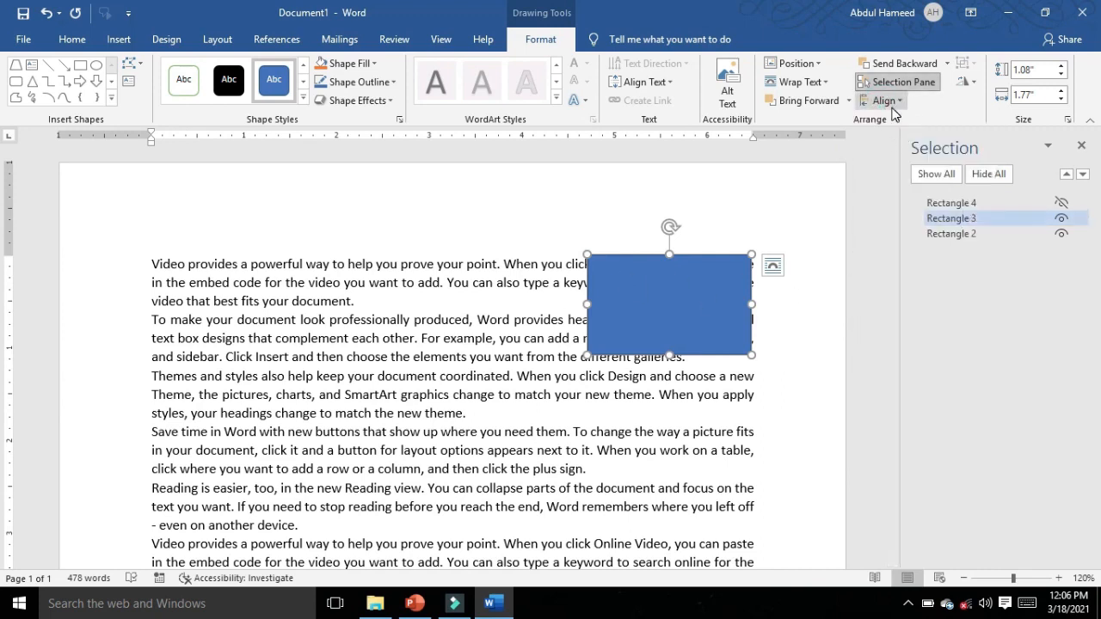
click(882, 100)
click(885, 122)
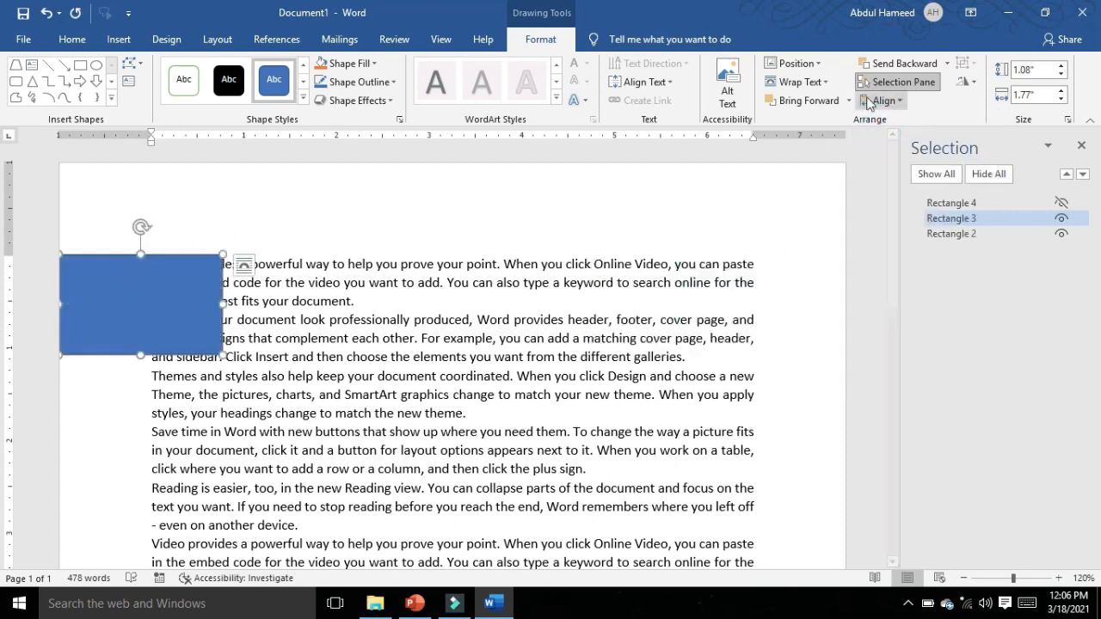
Step: Close the list of shapes and align the blue rectangle to the page's right edge
click(899, 82)
click(885, 101)
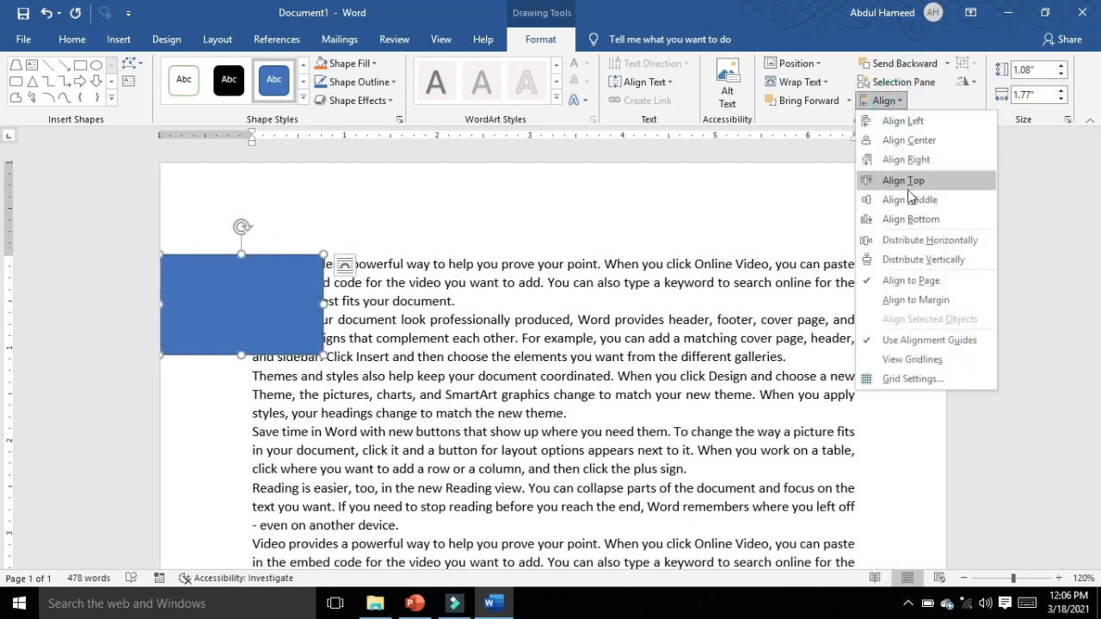
click(903, 159)
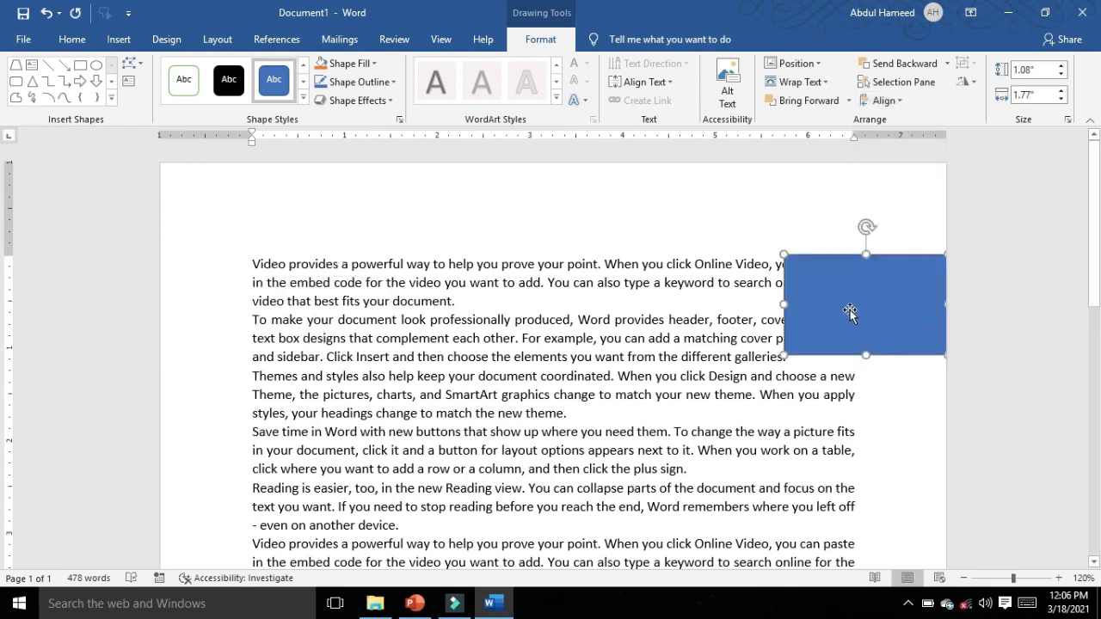
Step: Move the blue rectangle from the page's upper right edge down into the body text
drag(856, 314, 526, 435)
scroll(526, 430, down, 4)
drag(541, 192, 469, 478)
scroll(469, 477, down, 3)
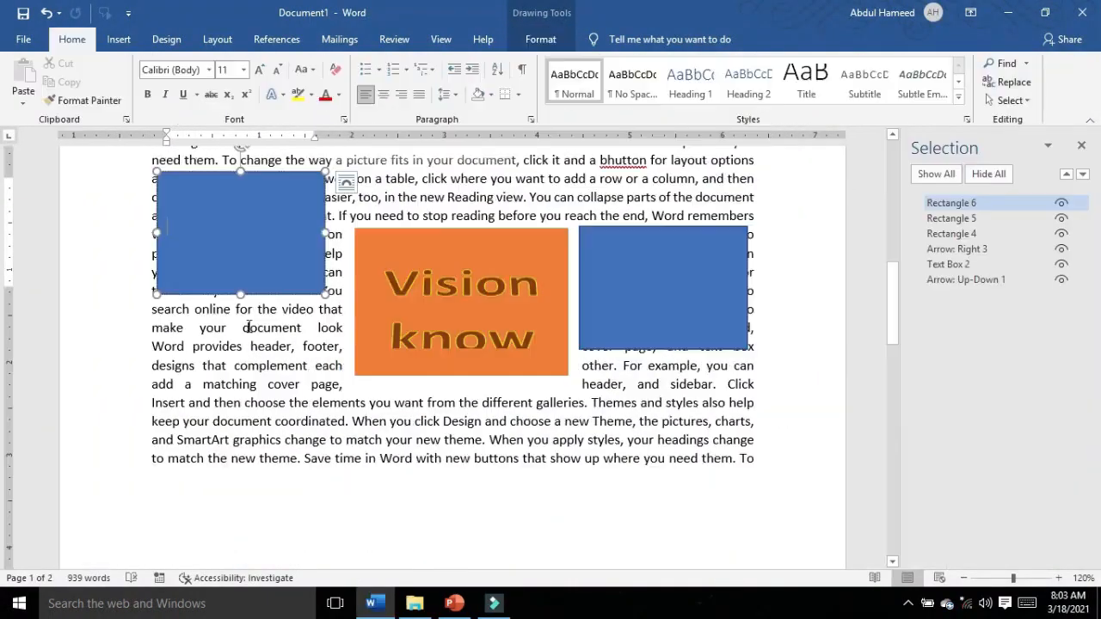
Step: Shorten the orange "Vision know" rectangle slightly by raising its lower edge
scroll(453, 344, down, 1)
click(425, 403)
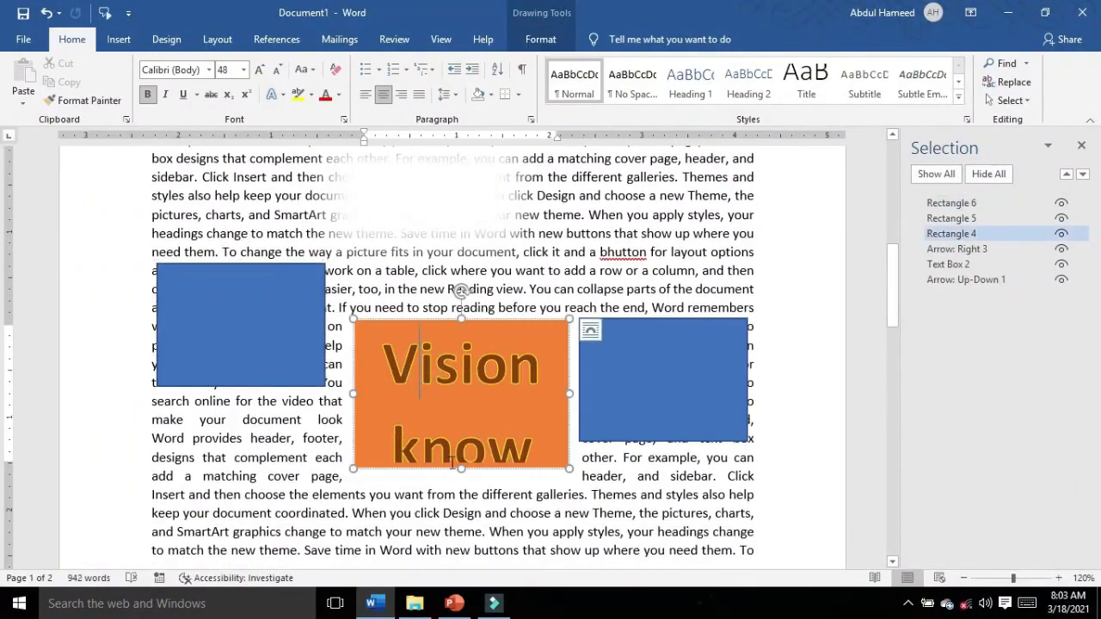
drag(460, 469, 461, 447)
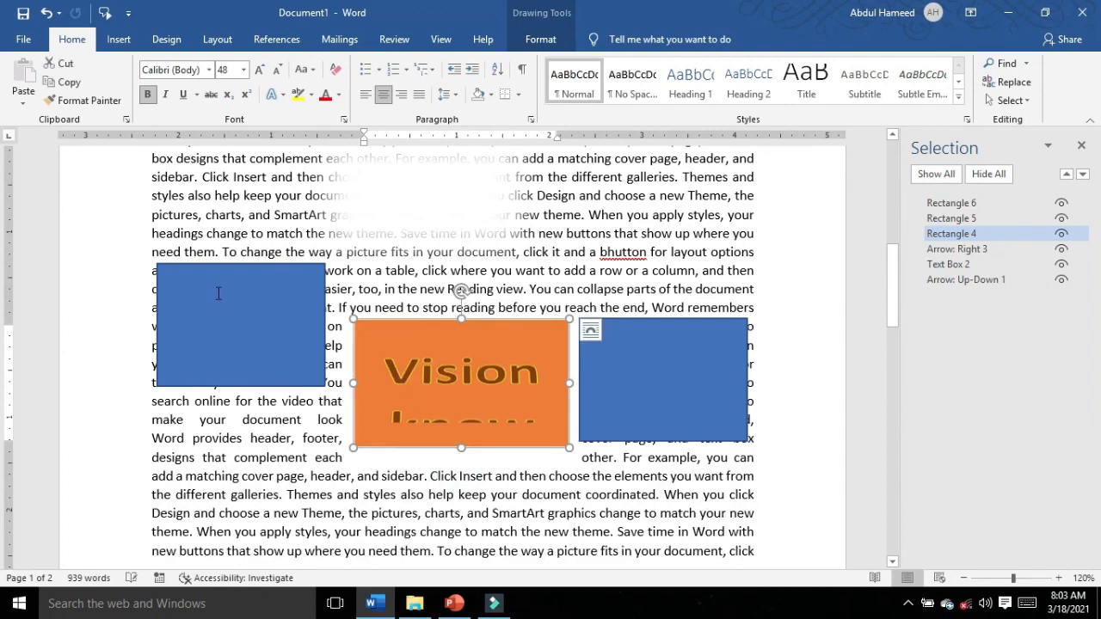
Step: Select the two blue rectangles together with the orange "Vision know" rectangle and align all three to the left
shift+click(277, 378)
shift+click(599, 438)
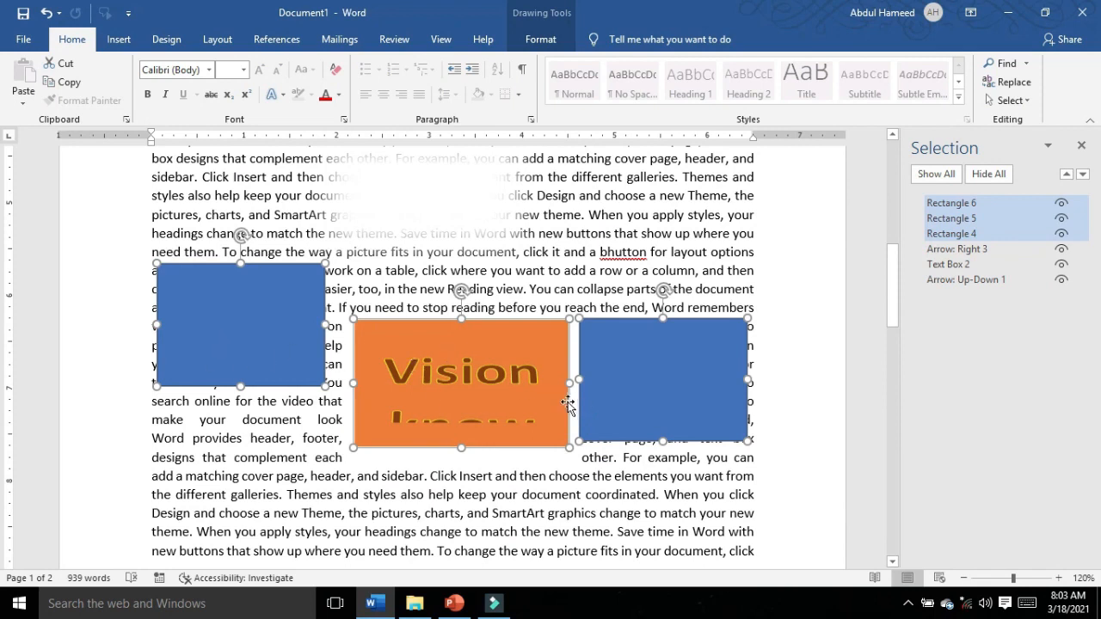
click(541, 39)
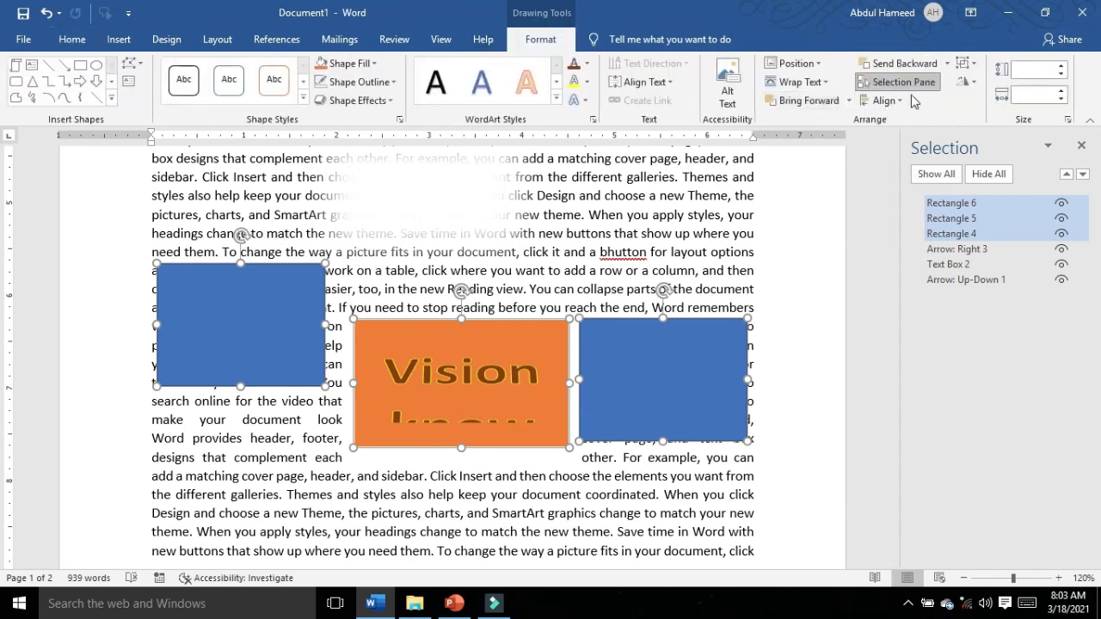
click(886, 100)
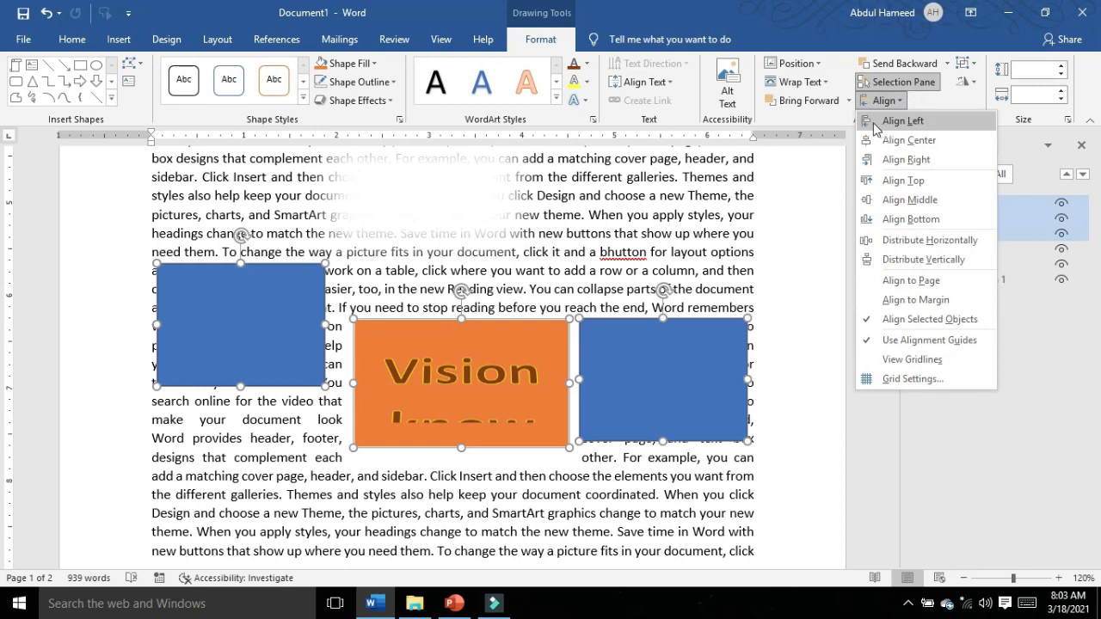
click(902, 122)
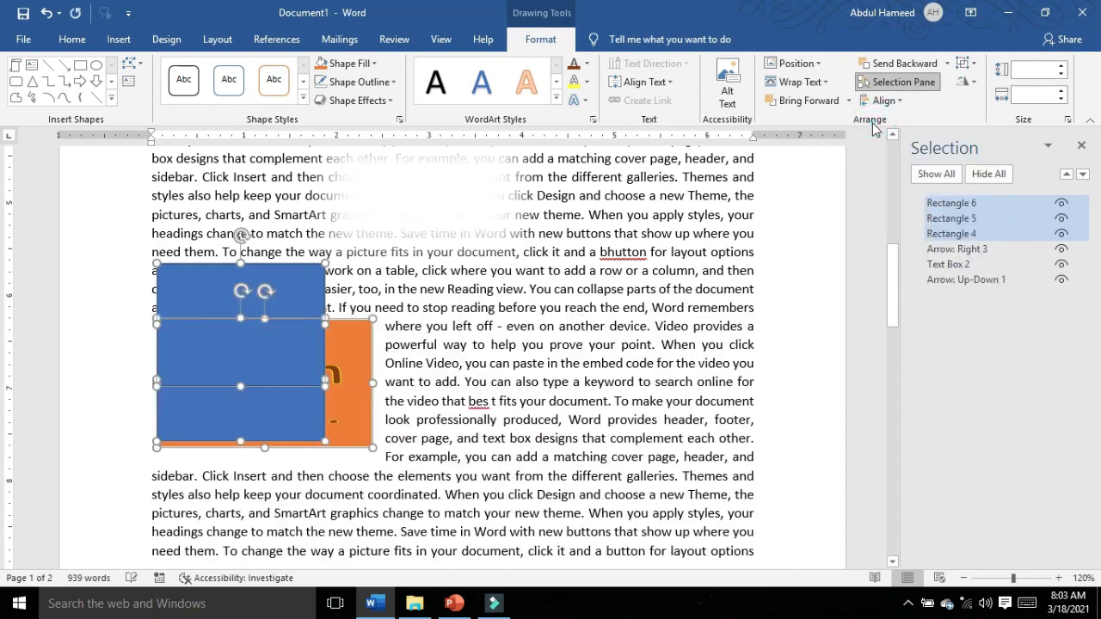
Step: Undo the left alignment of the three selected rectangles and align their top edges instead
key(ctrl+z)
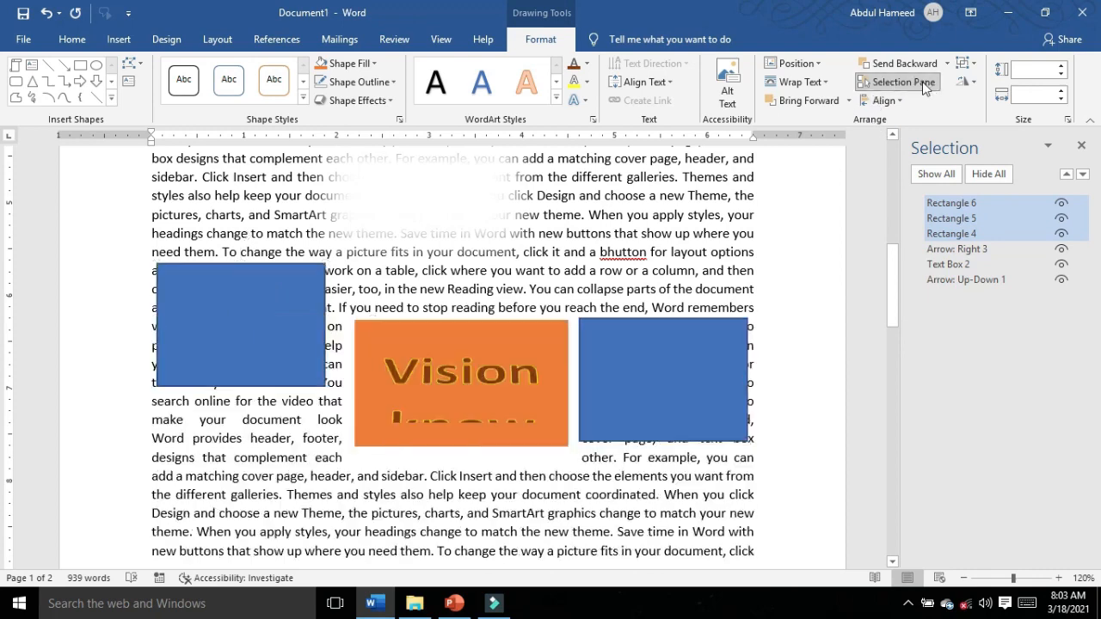
click(886, 100)
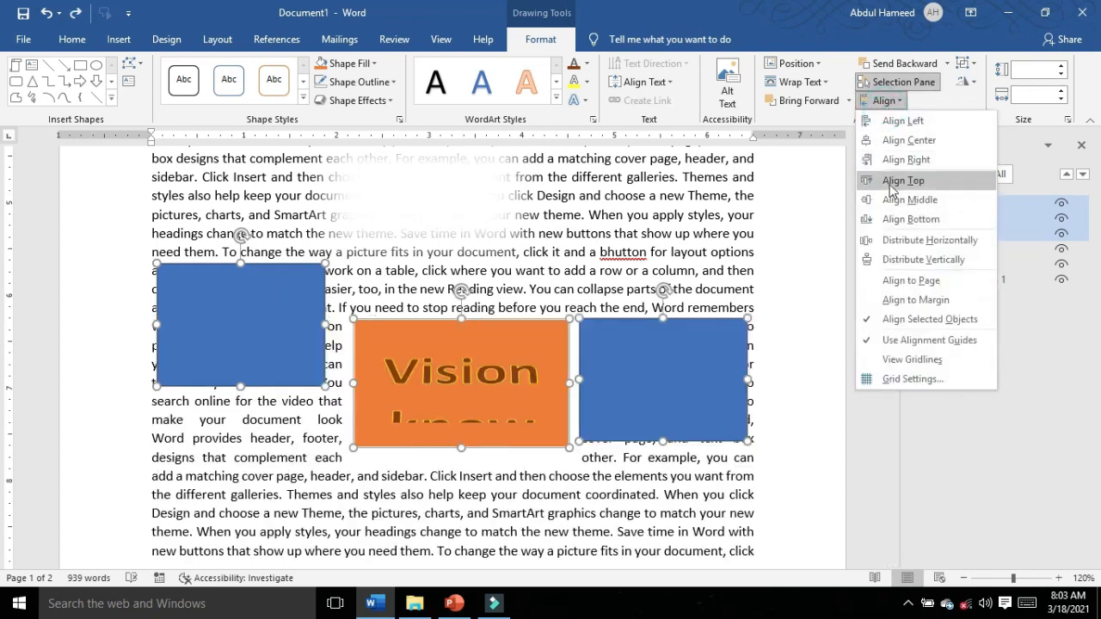
click(895, 180)
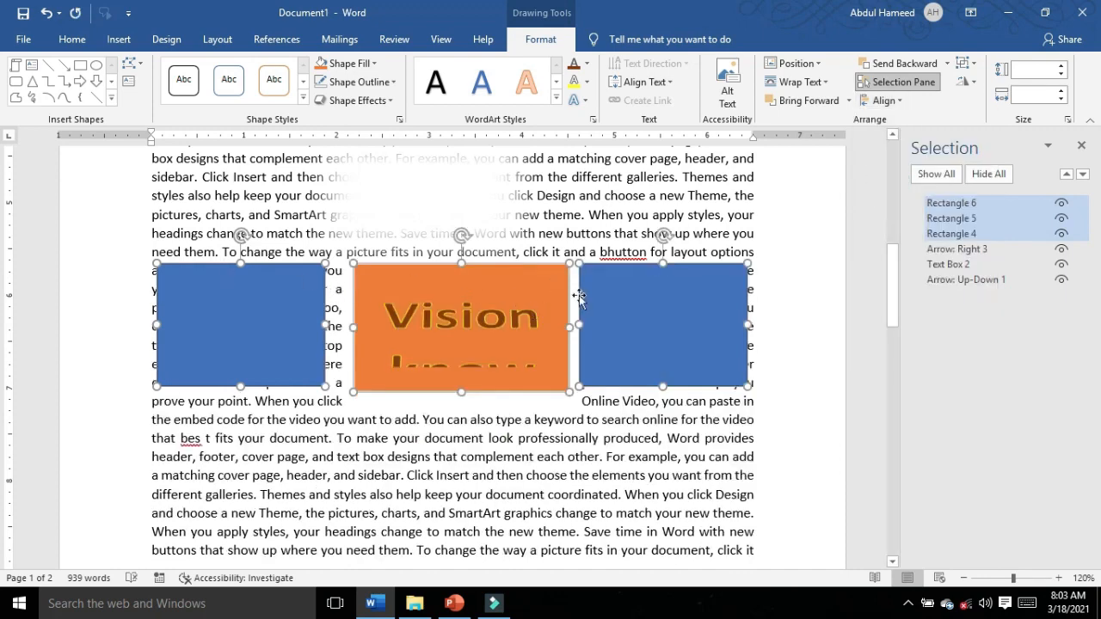
Step: Align the bottom edges of the three selected rectangles and distribute them horizontally
click(884, 101)
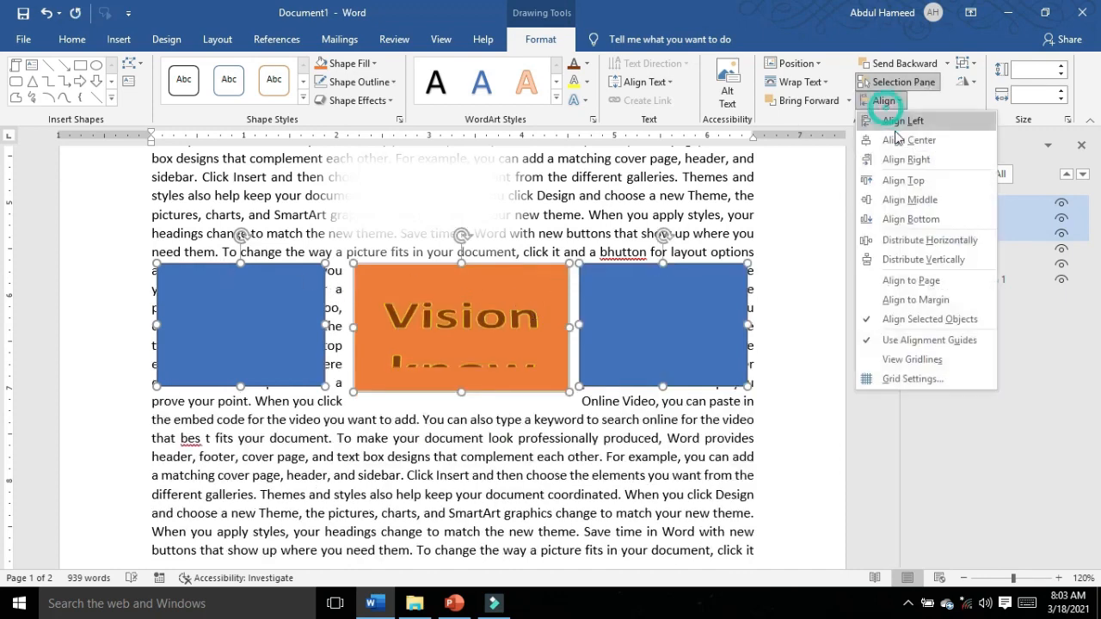
click(910, 239)
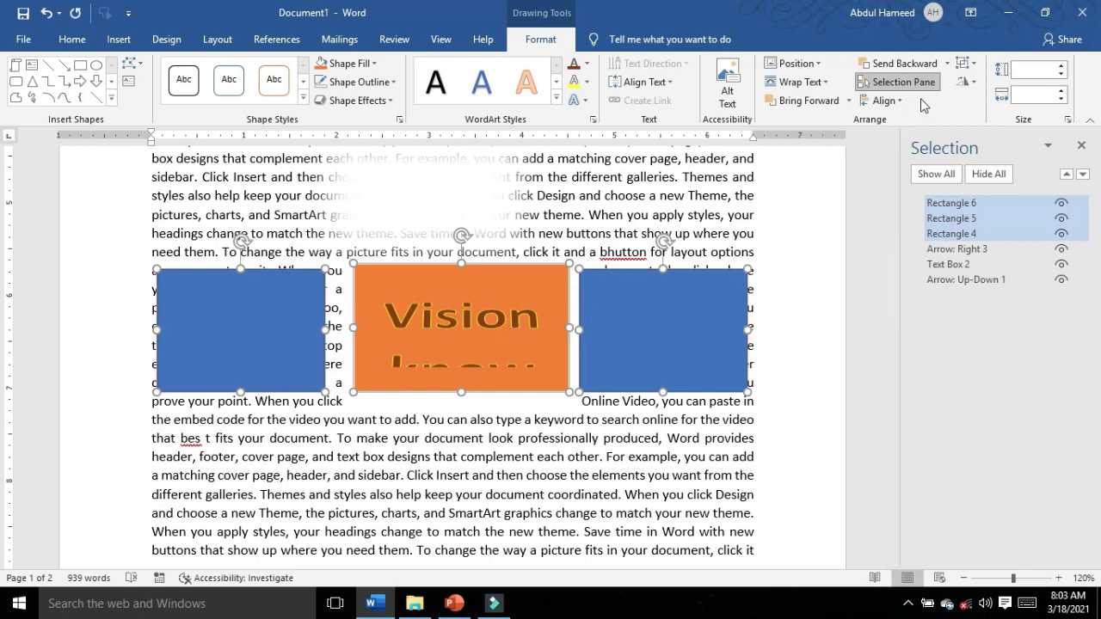
click(884, 100)
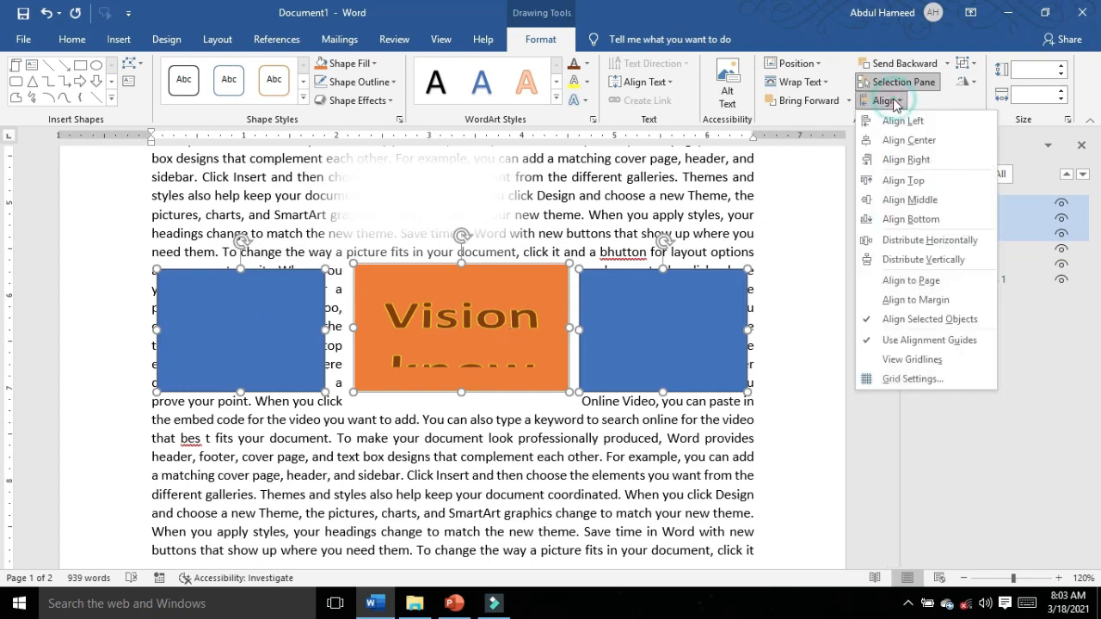
click(927, 240)
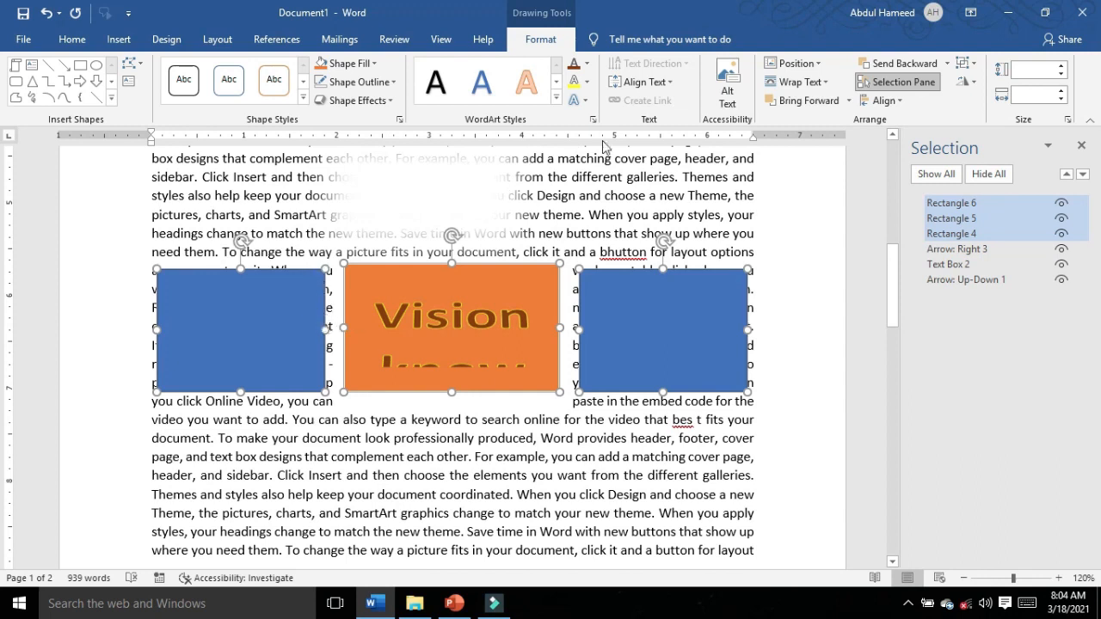
click(884, 101)
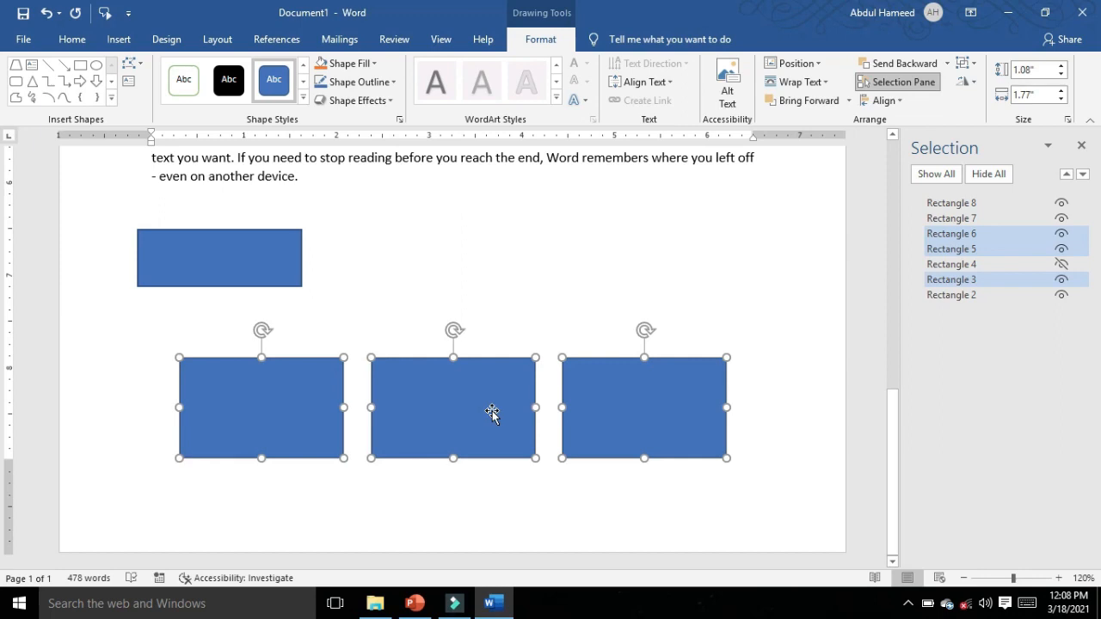
click(536, 487)
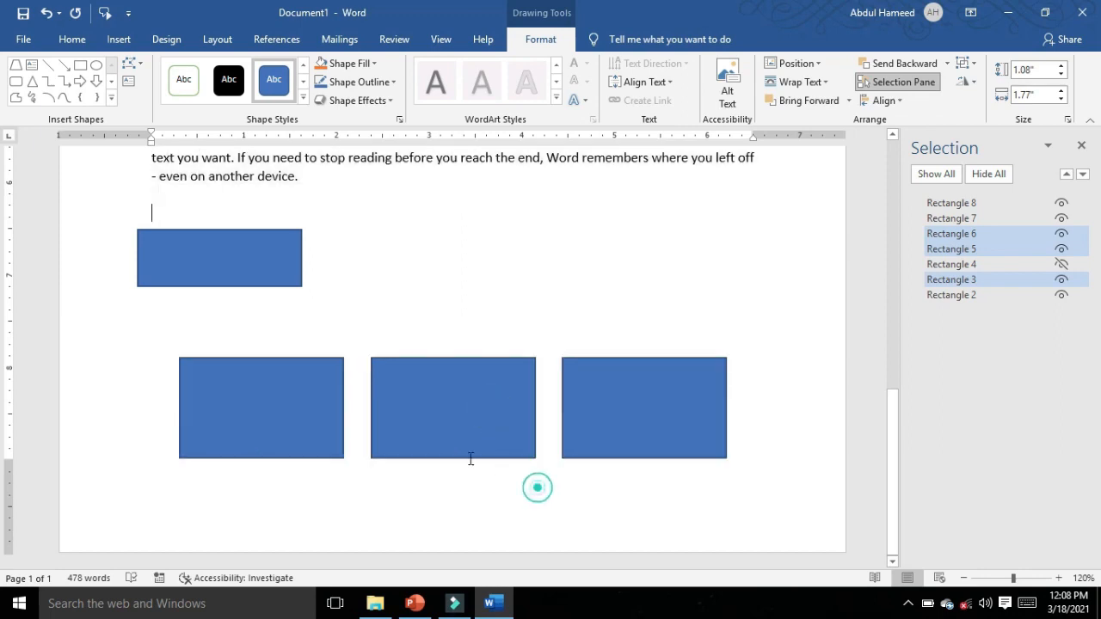
Step: Move the middle and left rectangles in the lower row slightly upward
click(456, 410)
mouse_move(456, 410)
mouse_down()
mouse_move(456, 359)
mouse_move(454, 400)
mouse_up()
mouse_move(276, 412)
mouse_down()
mouse_move(335, 333)
mouse_move(275, 403)
mouse_up()
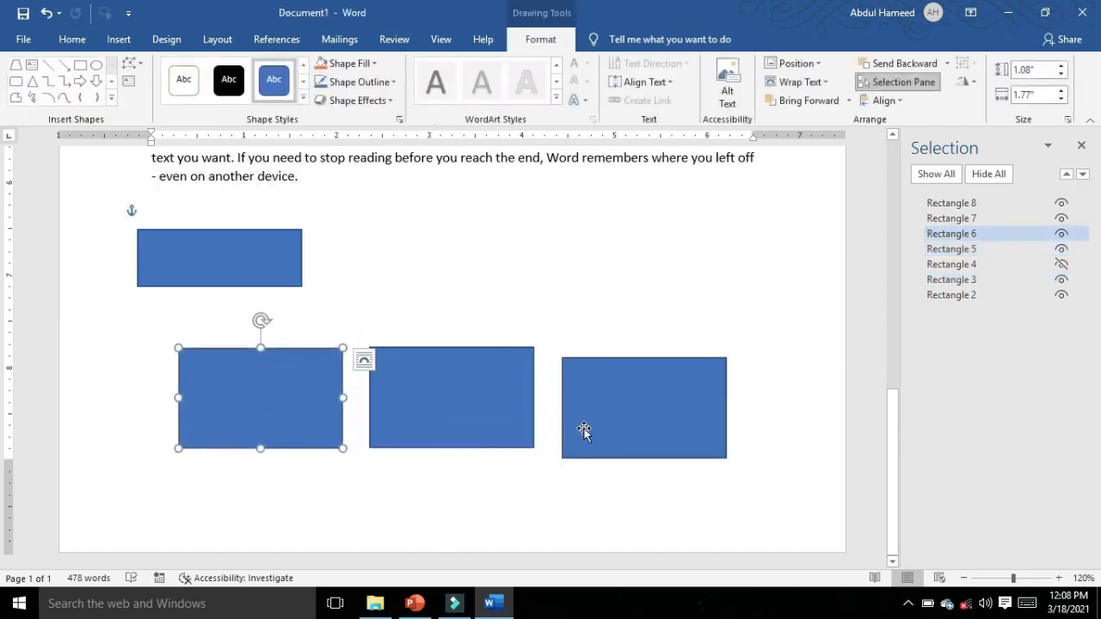
Step: Select all three rectangles in the lower row and group them
shift+click(623, 426)
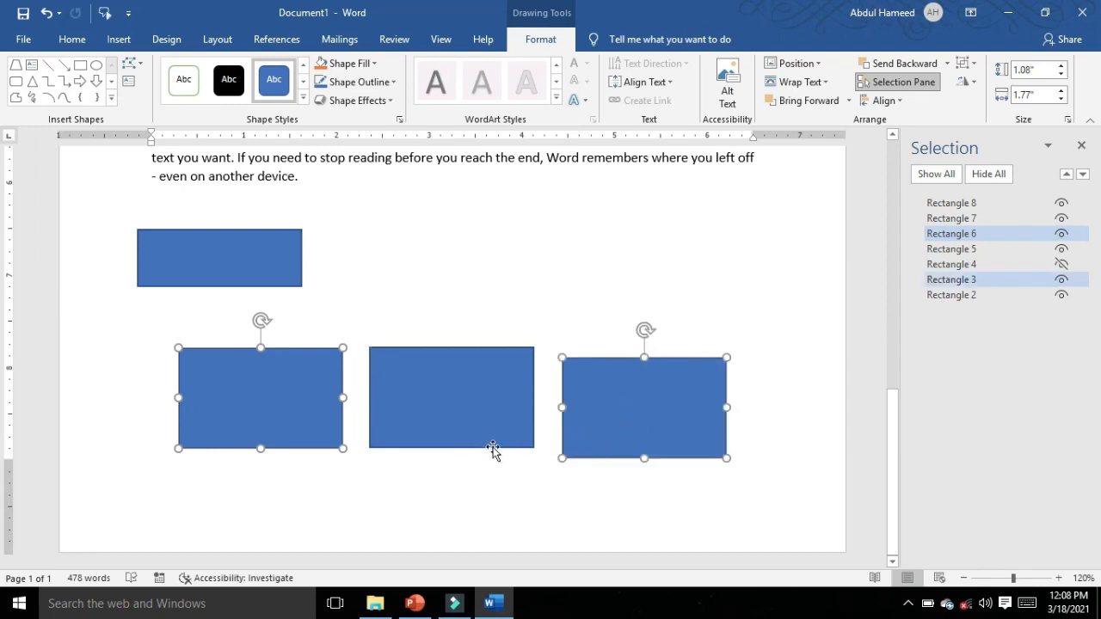
shift+click(469, 418)
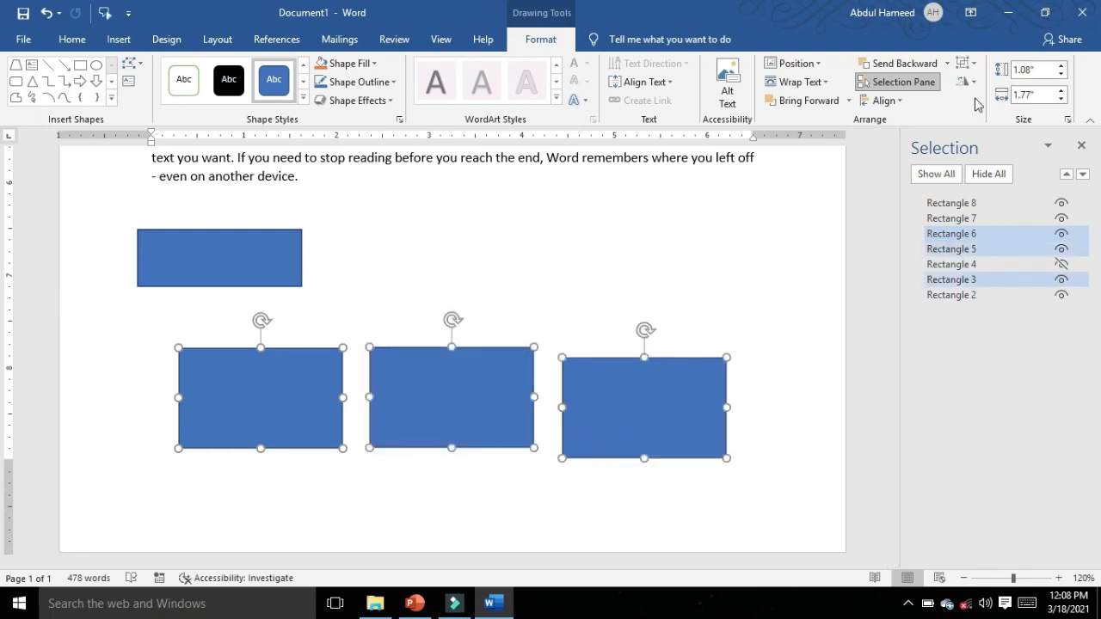
click(964, 63)
click(970, 85)
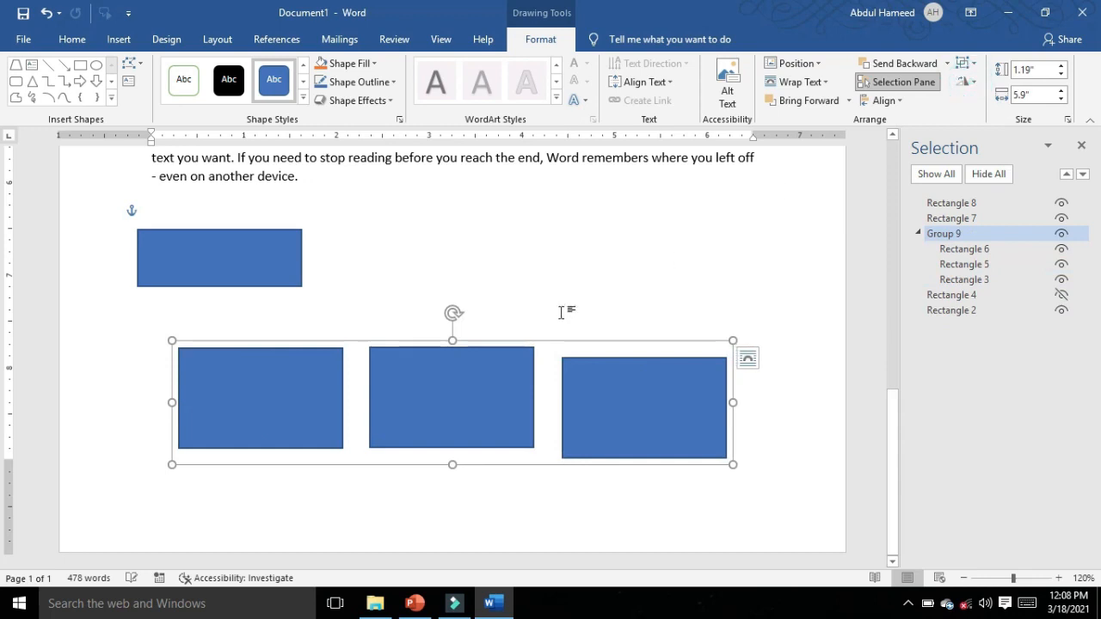
Step: Move the grouped rectangles together as one object, leaving them just below the single upper rectangle
drag(459, 395, 489, 289)
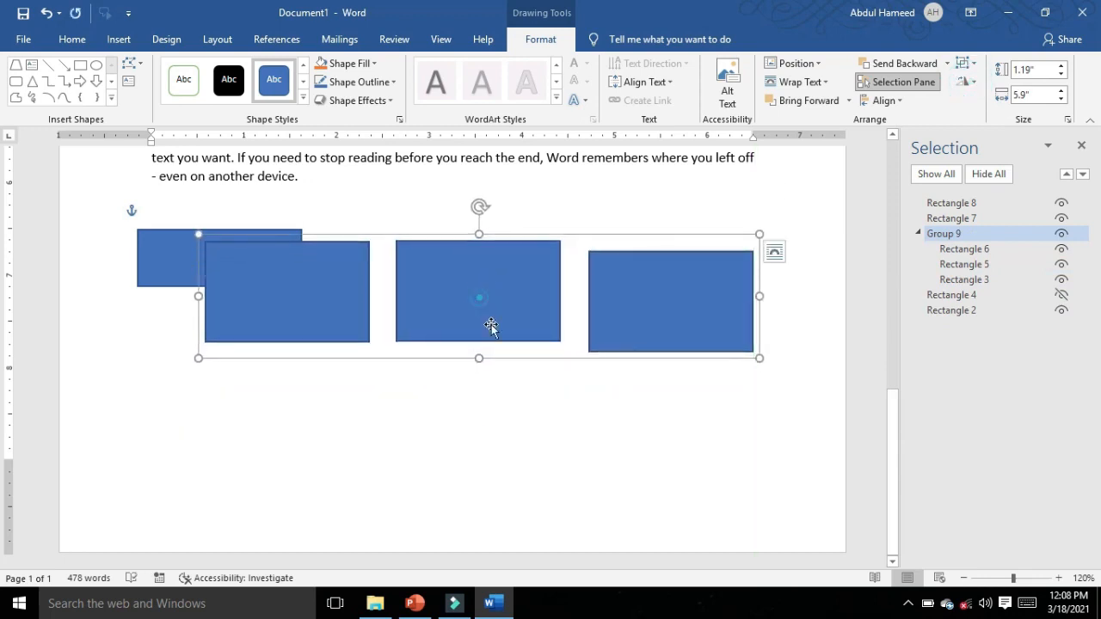
key(ctrl+z)
key(ctrl+z)
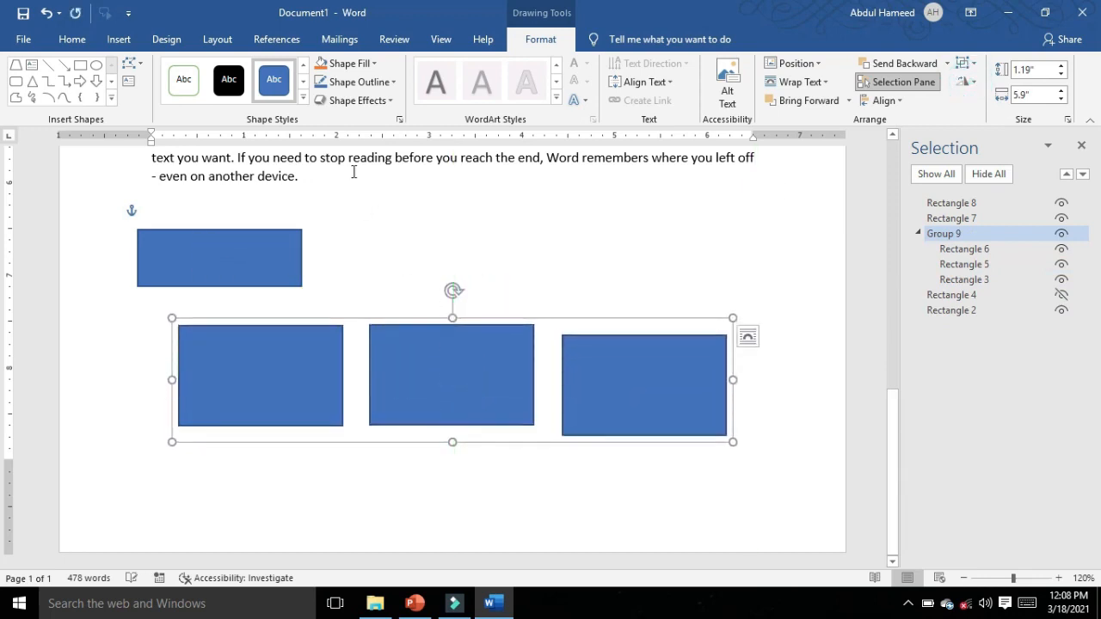
Step: Fill the grouped rectangles with a darker blue, ungroup them and clear the selection
click(373, 63)
click(378, 151)
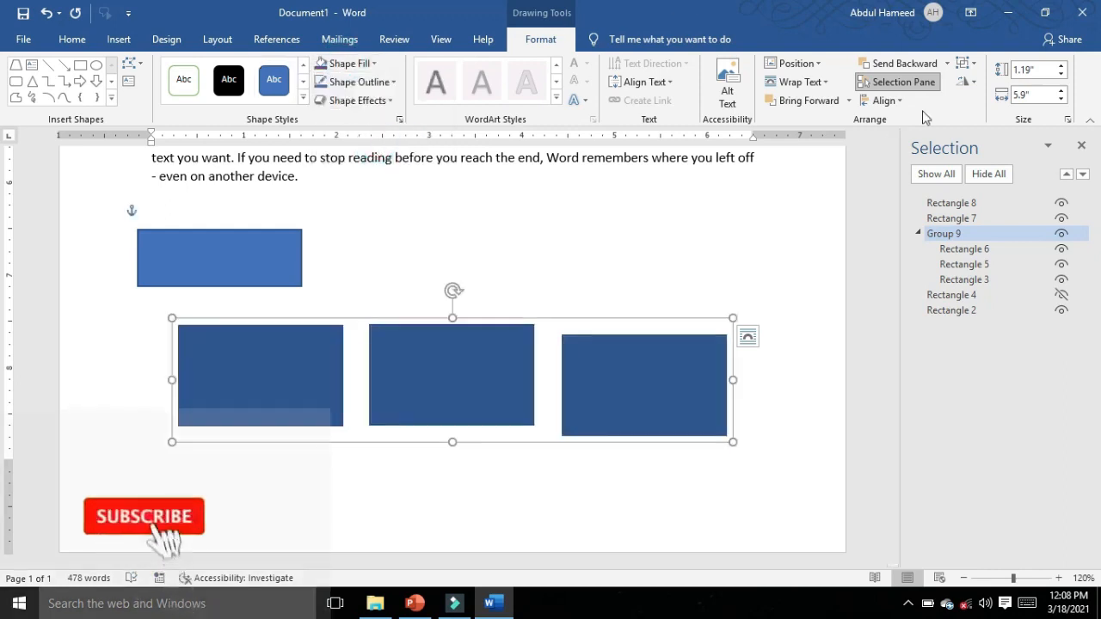
click(966, 63)
click(970, 105)
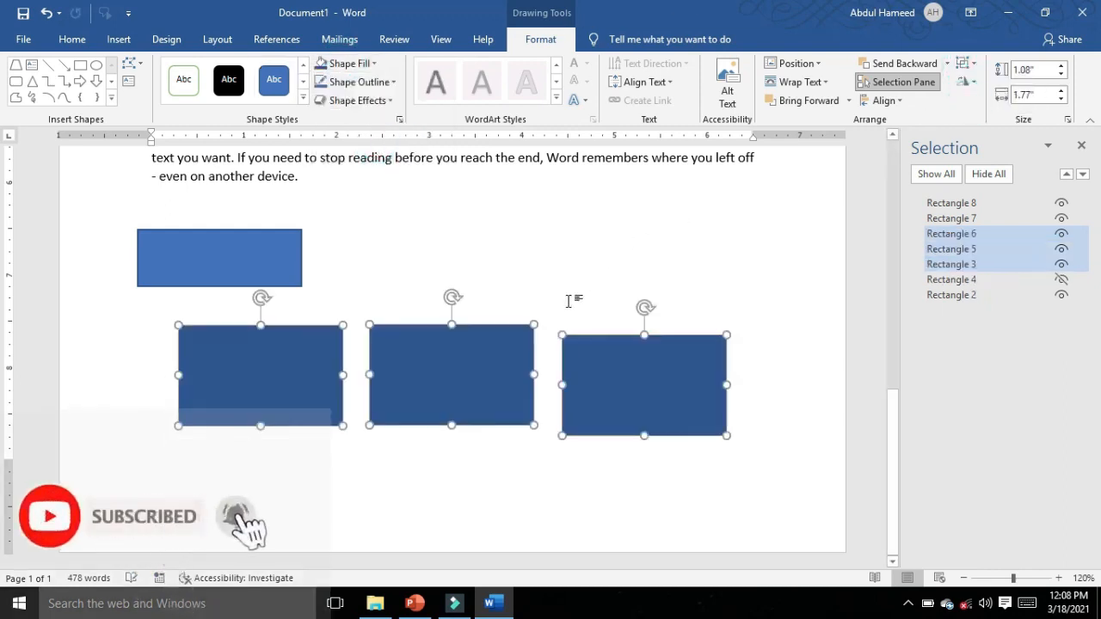
click(555, 270)
Step: Flip the right rectangle in the lower row vertically
click(603, 385)
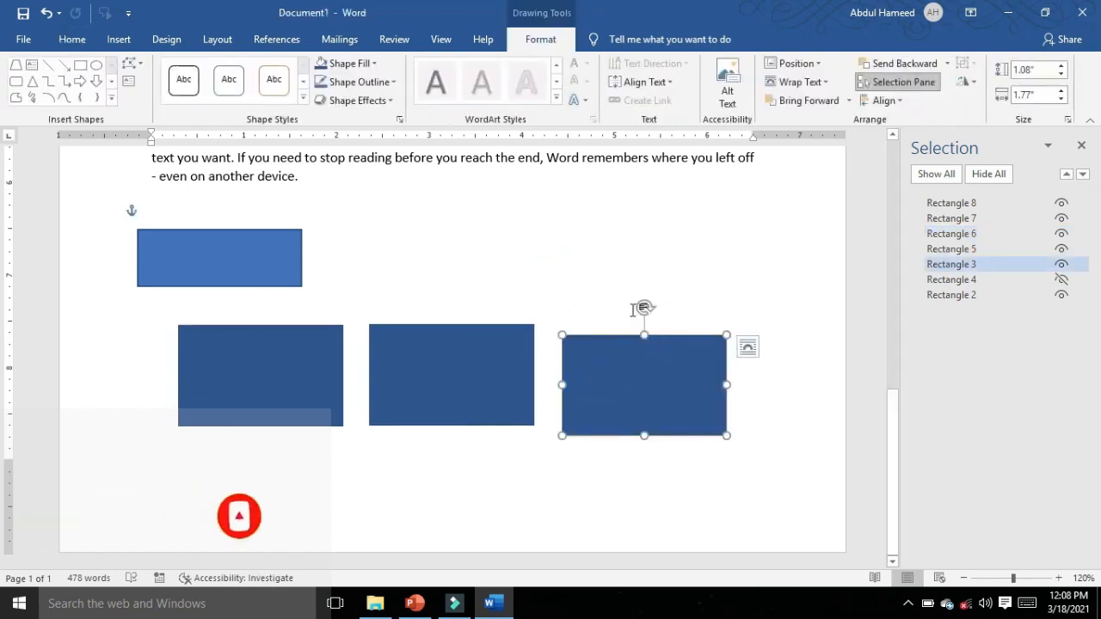
mouse_move(645, 307)
mouse_down()
mouse_move(689, 288)
mouse_move(597, 300)
mouse_move(644, 290)
mouse_up()
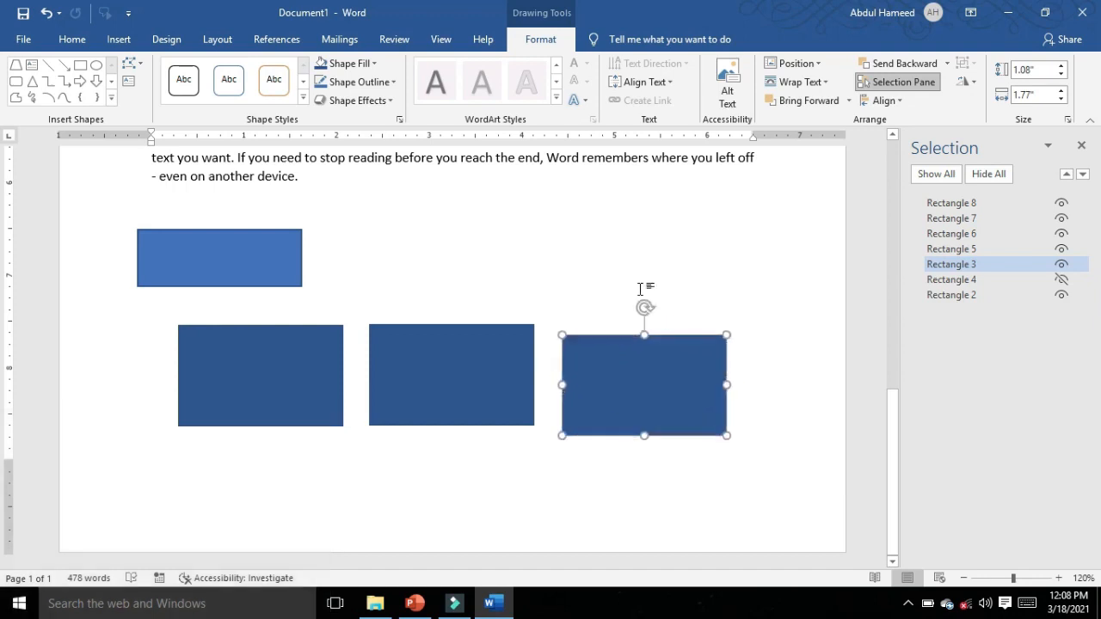
click(969, 82)
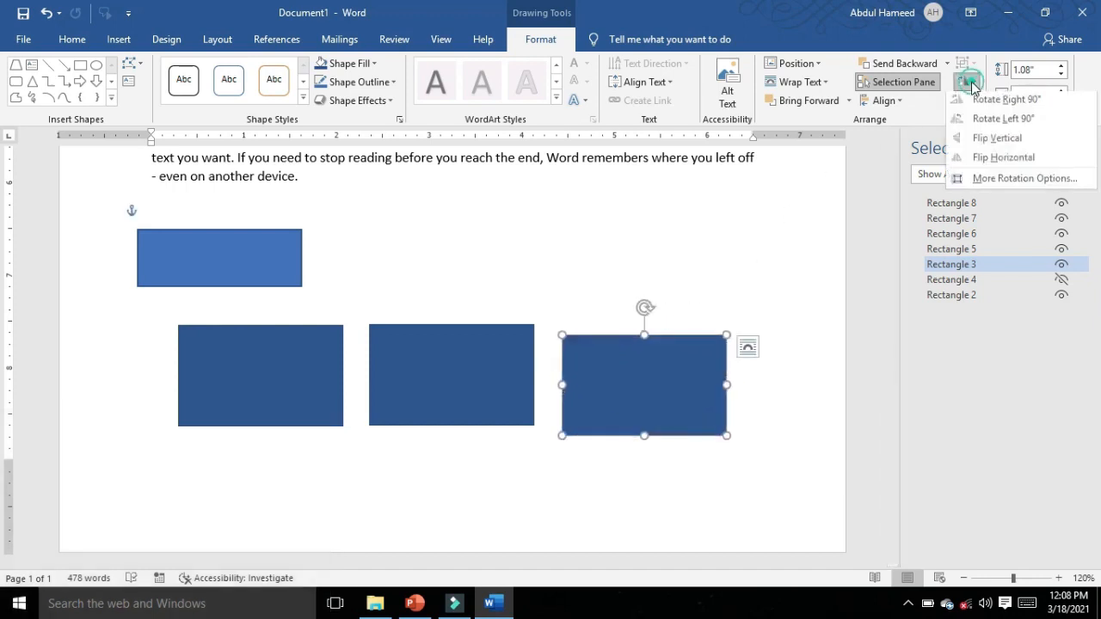
click(996, 141)
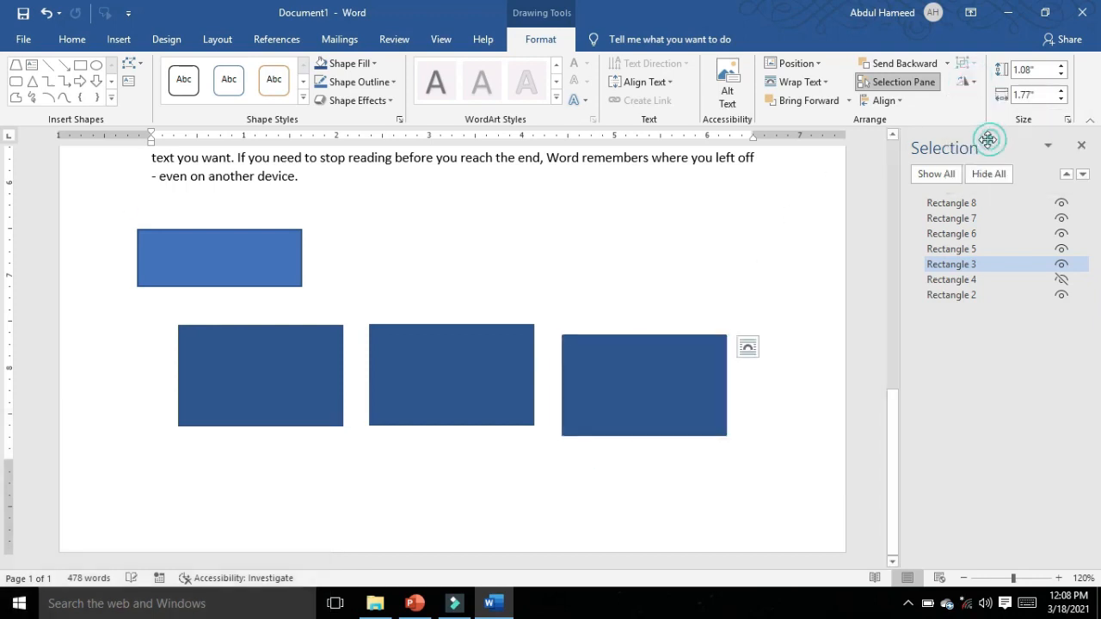
Step: Increase the right rectangle's height to 1.4" and widen it to 2.1"
click(1064, 66)
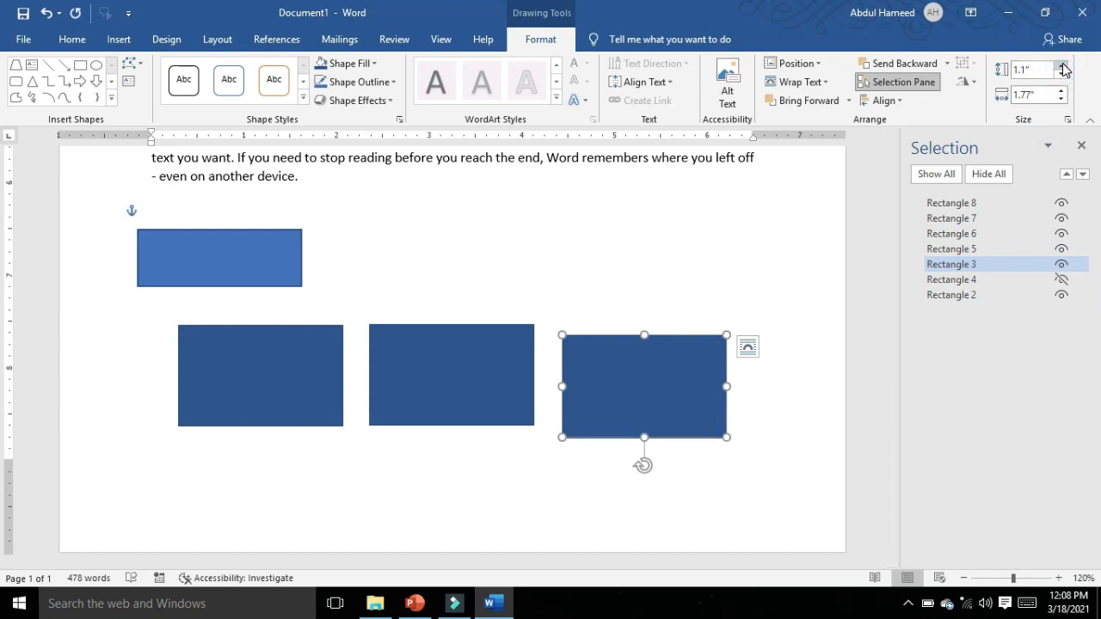
click(1063, 66)
click(1063, 66)
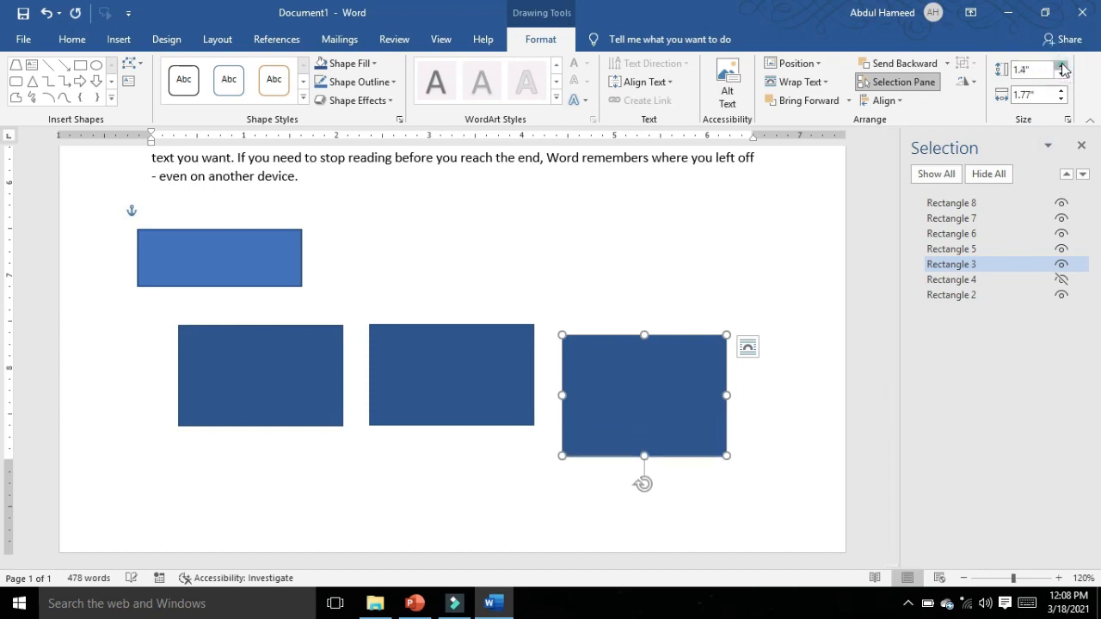
click(1063, 66)
click(1062, 91)
click(1061, 91)
click(1061, 91)
click(1062, 91)
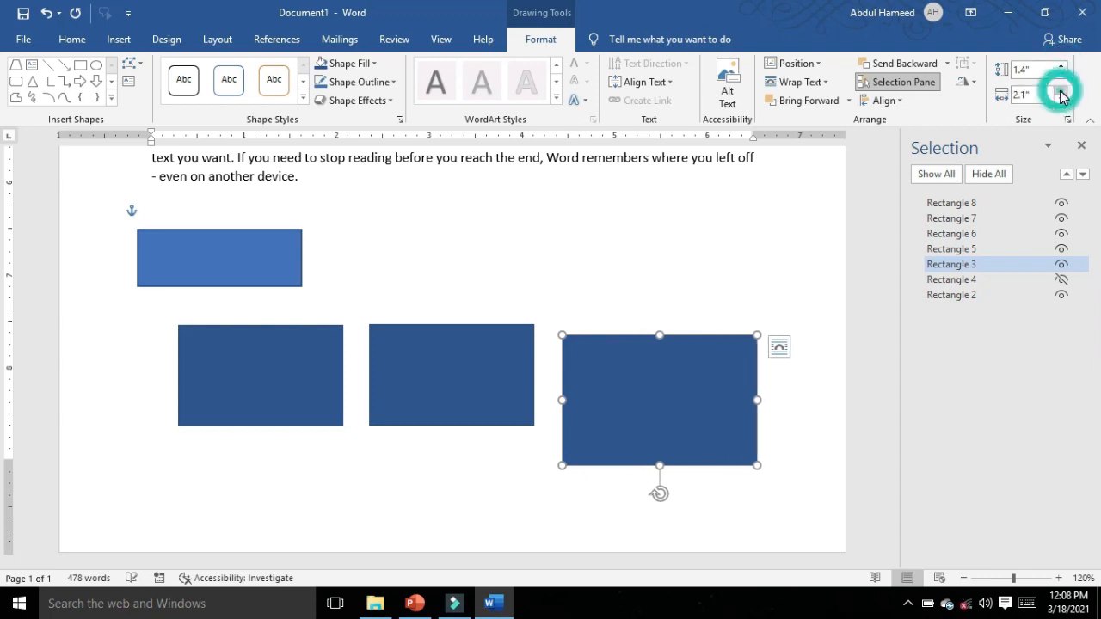
click(1062, 91)
click(1062, 91)
click(1061, 91)
click(1061, 93)
click(1062, 93)
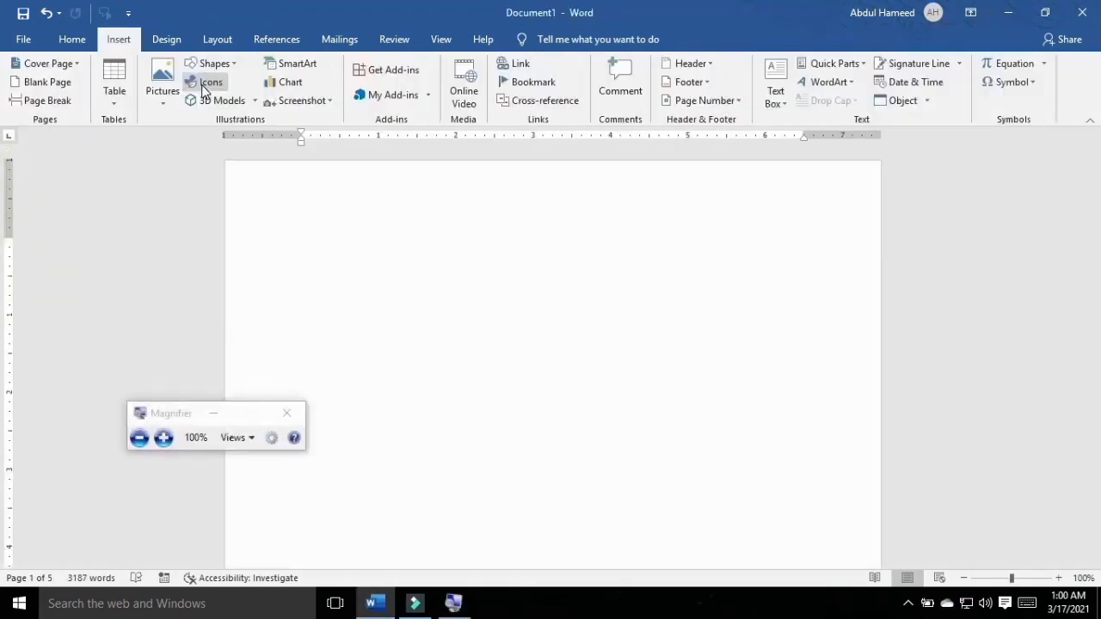
Step: Open the icon library and look through its icons from Analytics through Animals and Body parts to Celebration
key(super+plus)
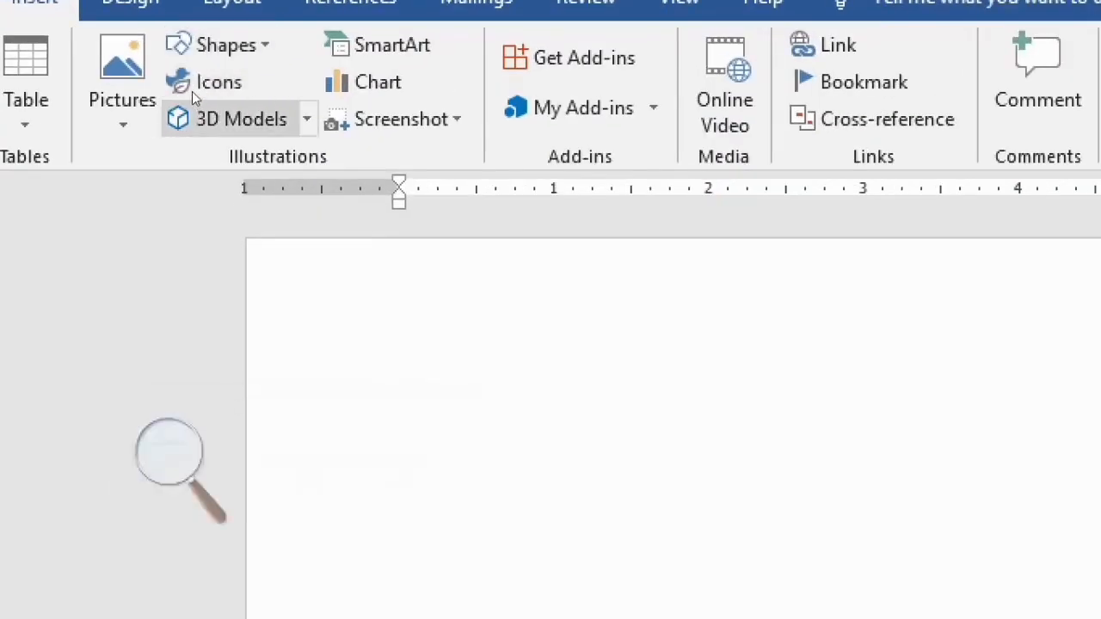
click(196, 82)
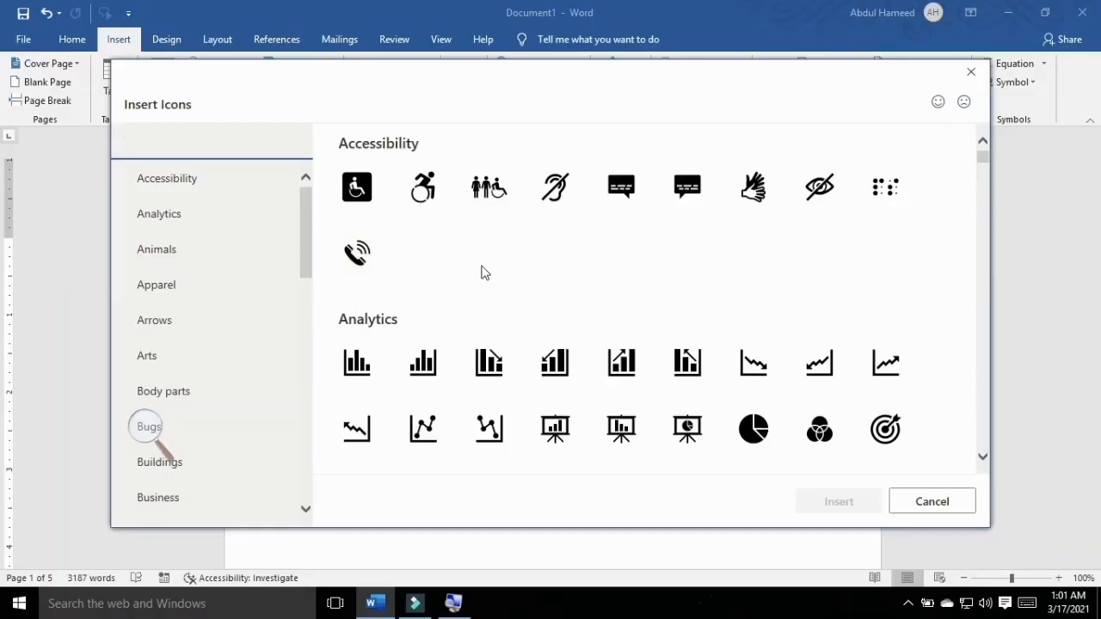
scroll(495, 275, down, 3)
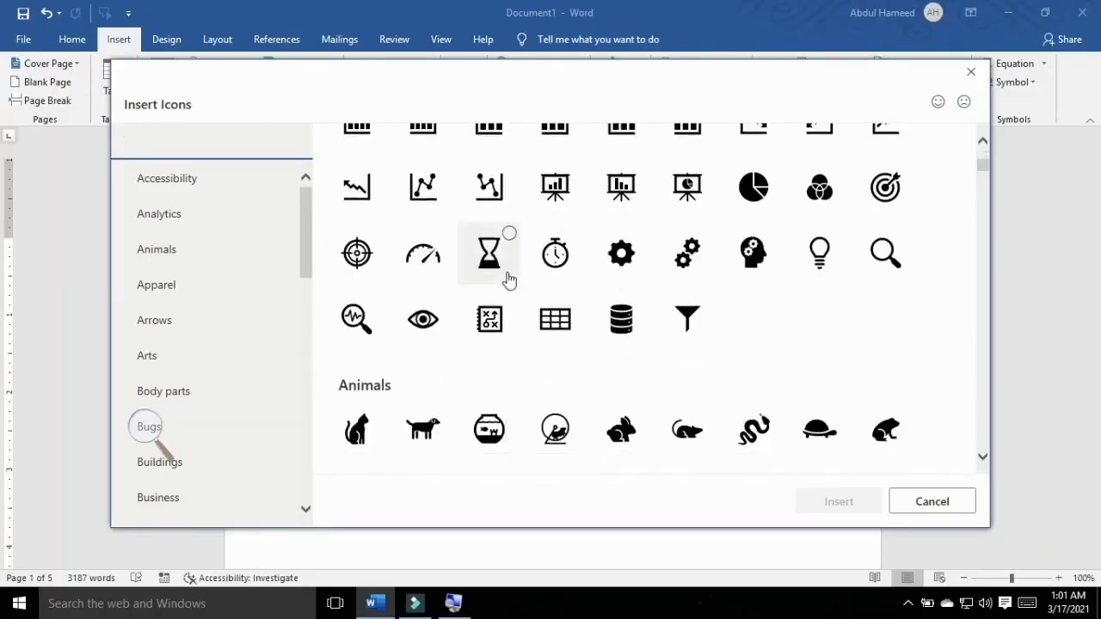
scroll(509, 278, up, 1)
scroll(437, 264, up, 2)
scroll(446, 273, down, 4)
scroll(445, 274, down, 10)
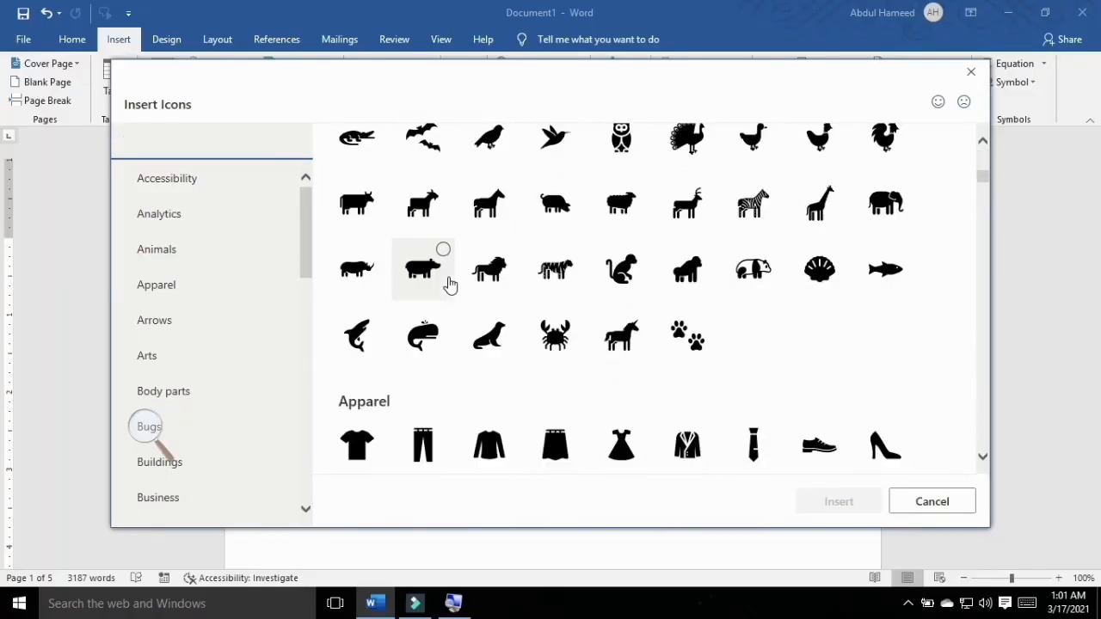
scroll(509, 297, down, 10)
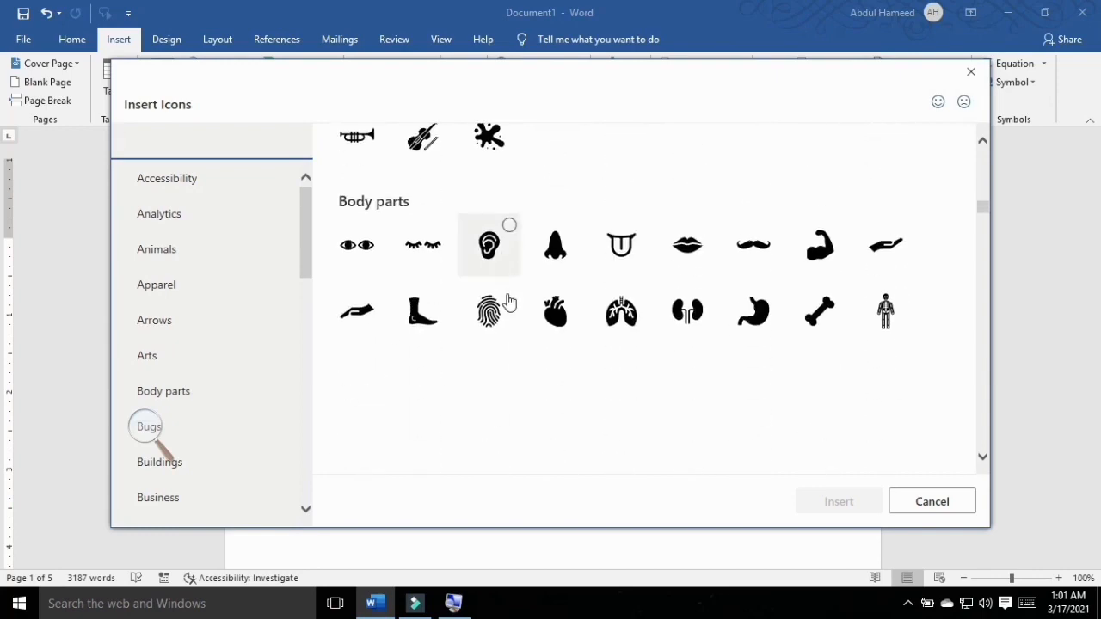
scroll(510, 302, down, 6)
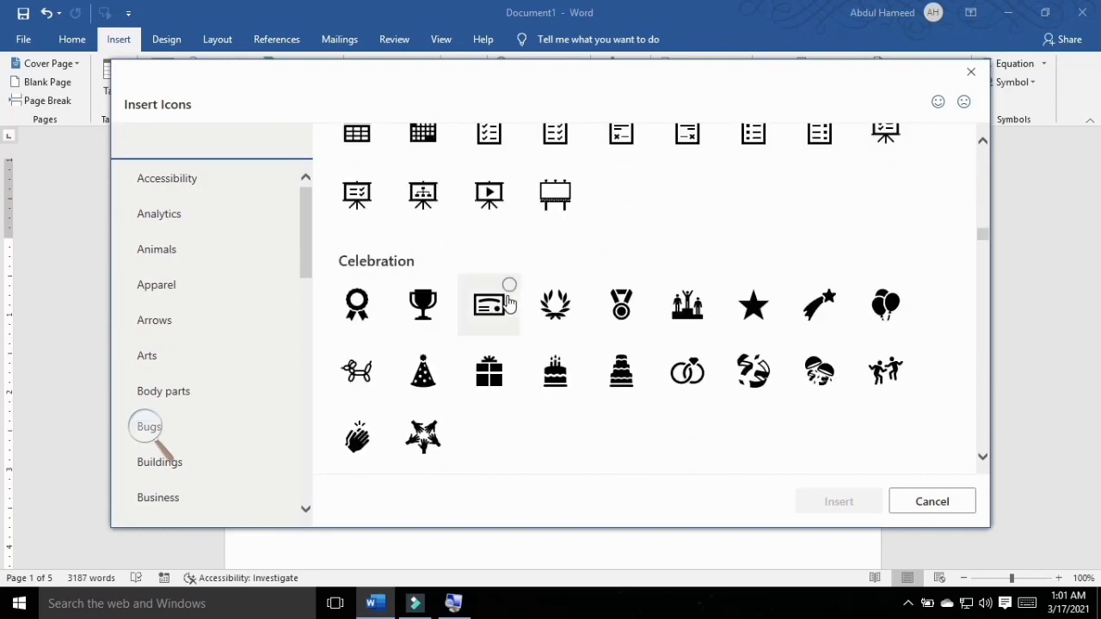
Step: Look through the People, Process, Puzzles and games, and Security and justice icons, returning to the Accessibility, Analytics and Animals categories
drag(306, 260, 305, 455)
click(181, 309)
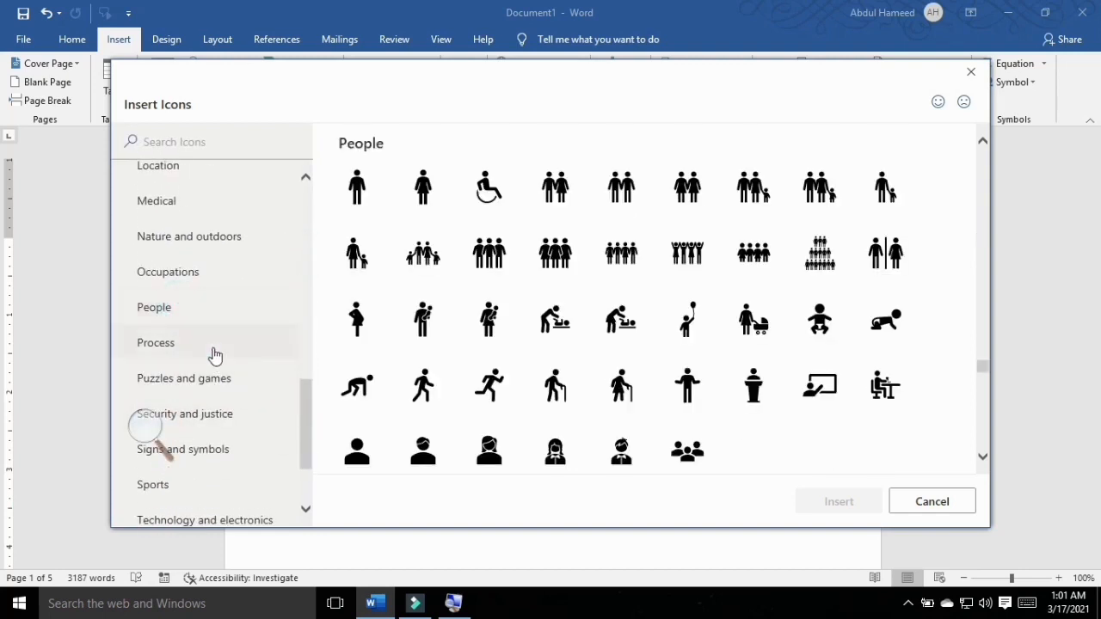
click(179, 348)
click(196, 389)
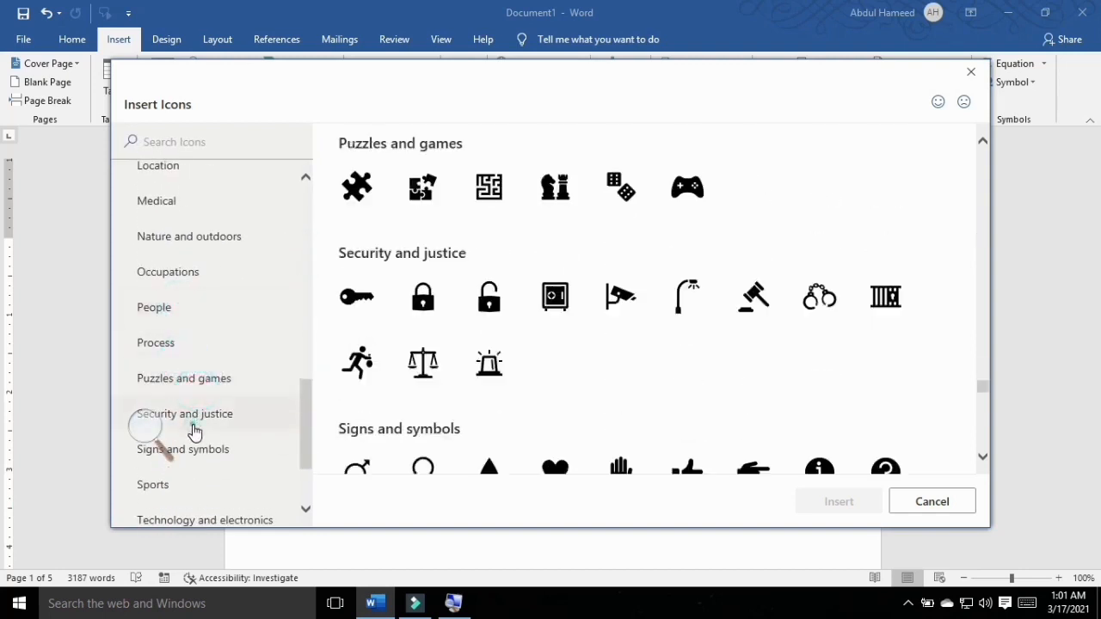
click(194, 430)
drag(310, 451, 334, 142)
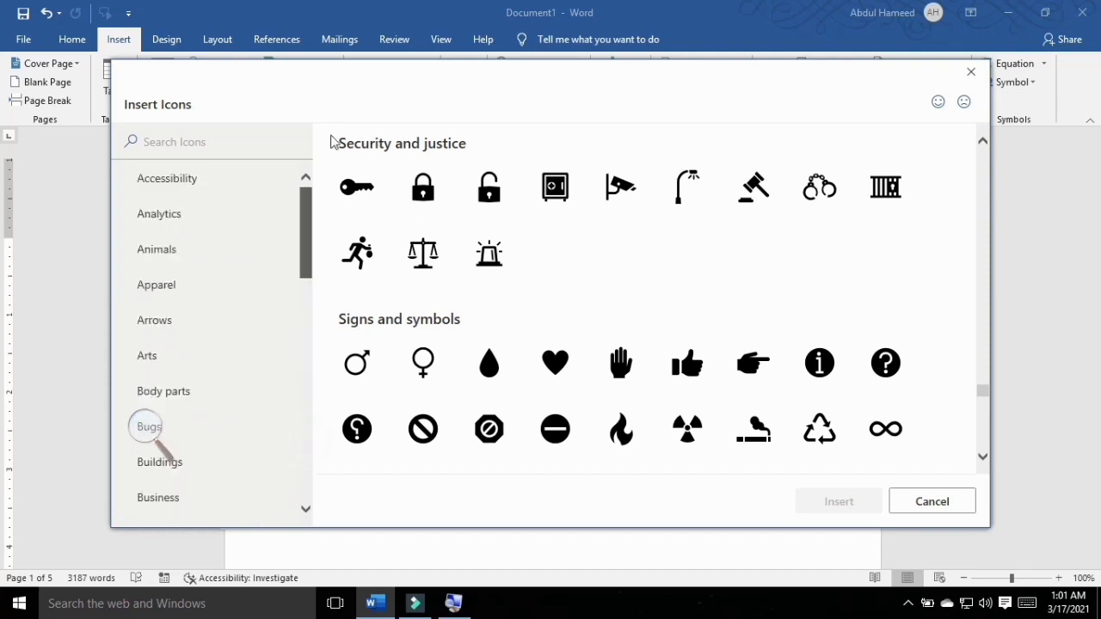
click(223, 182)
scroll(693, 319, down, 5)
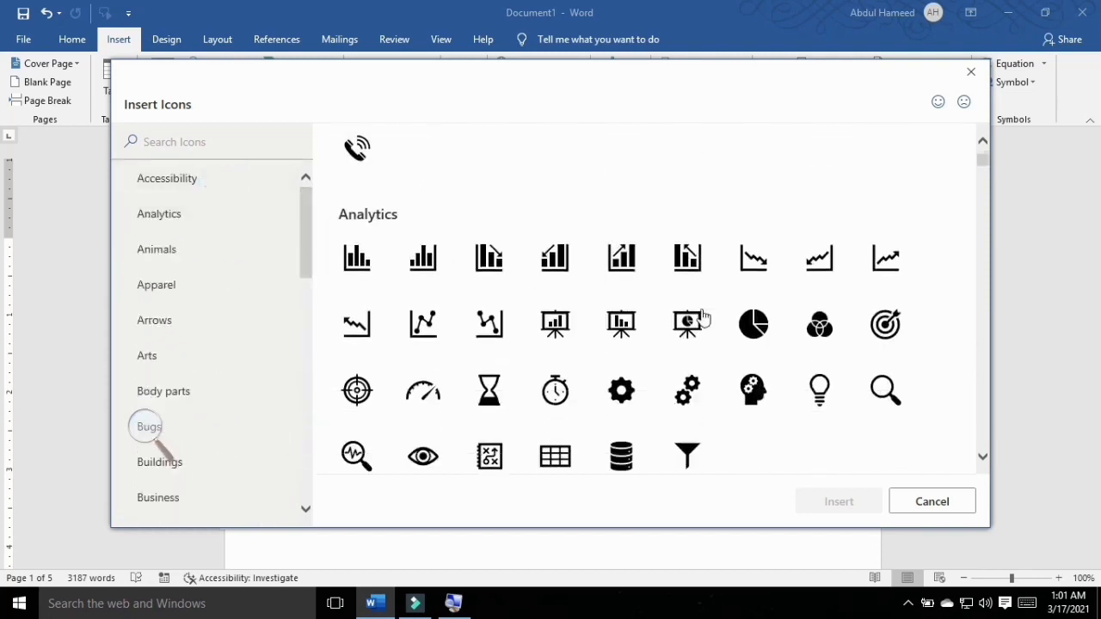
scroll(680, 322, down, 1)
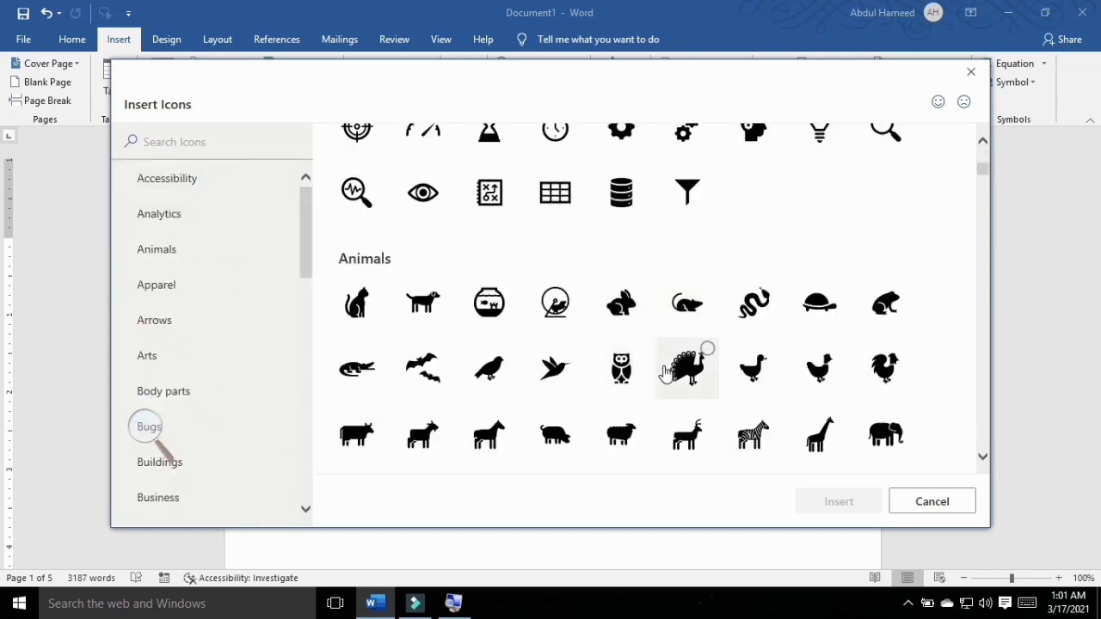
Step: Select the head with gears, gauge, eye and pie chart icons in the Analytics category
scroll(680, 386, up, 3)
click(766, 277)
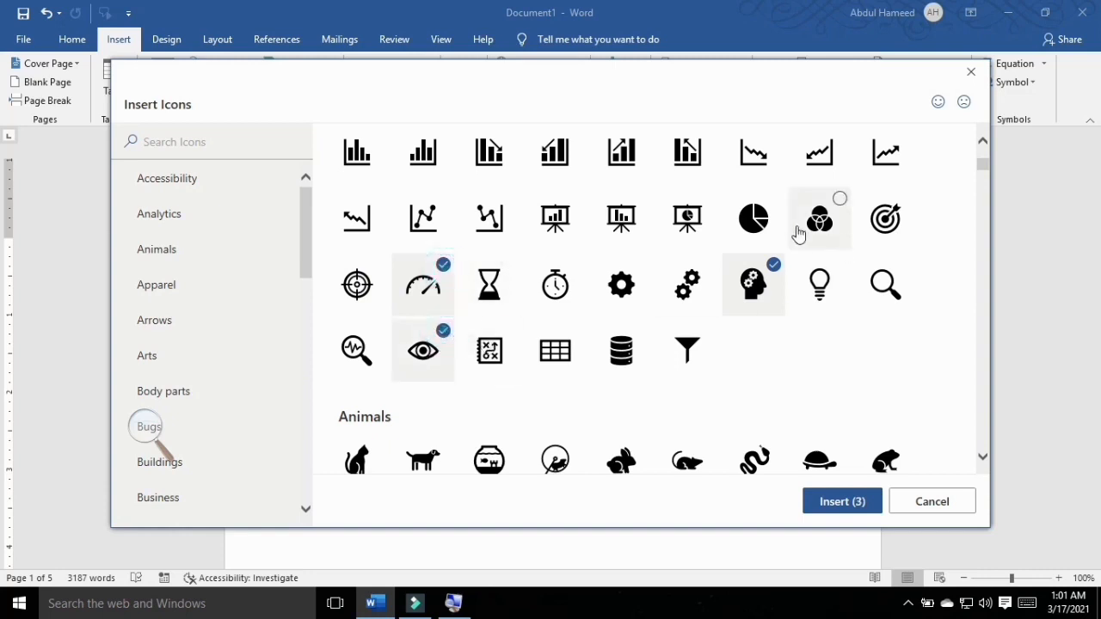
click(779, 206)
Step: Add the film strip, fingerprint, house, folder, document and laurel wreath icons to the selection and insert all ten icons
scroll(695, 301, down, 5)
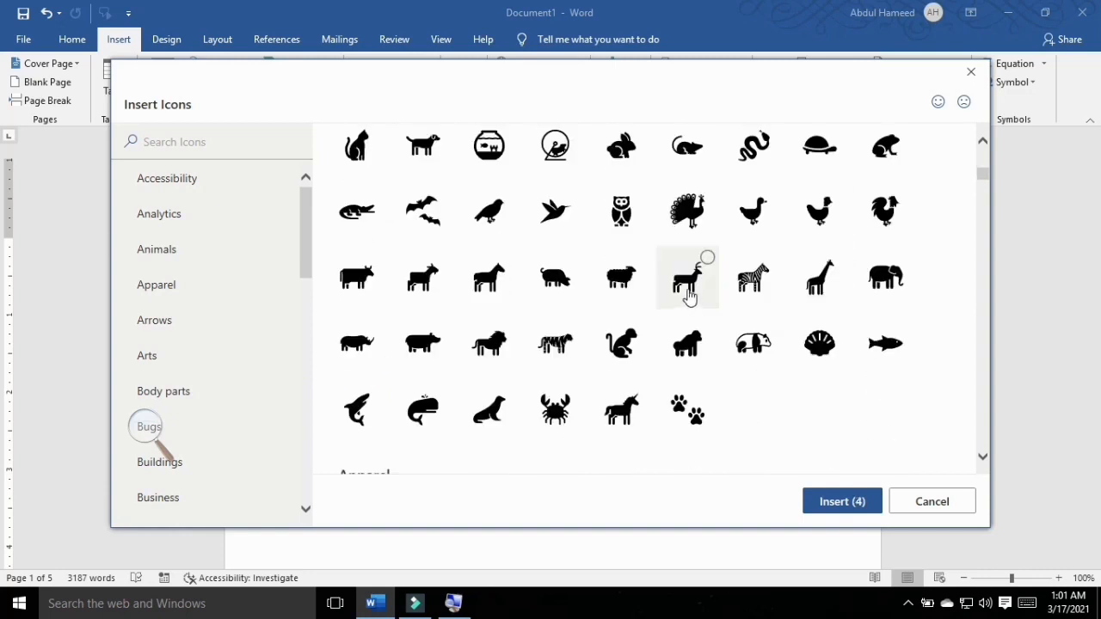
scroll(688, 298, down, 5)
scroll(551, 302, down, 5)
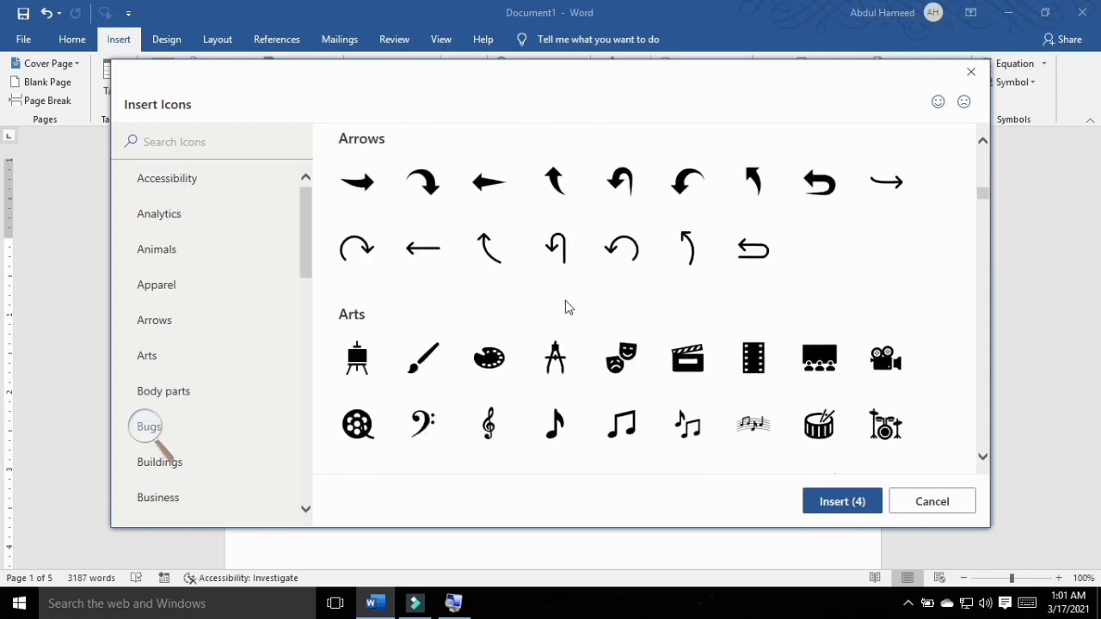
click(771, 345)
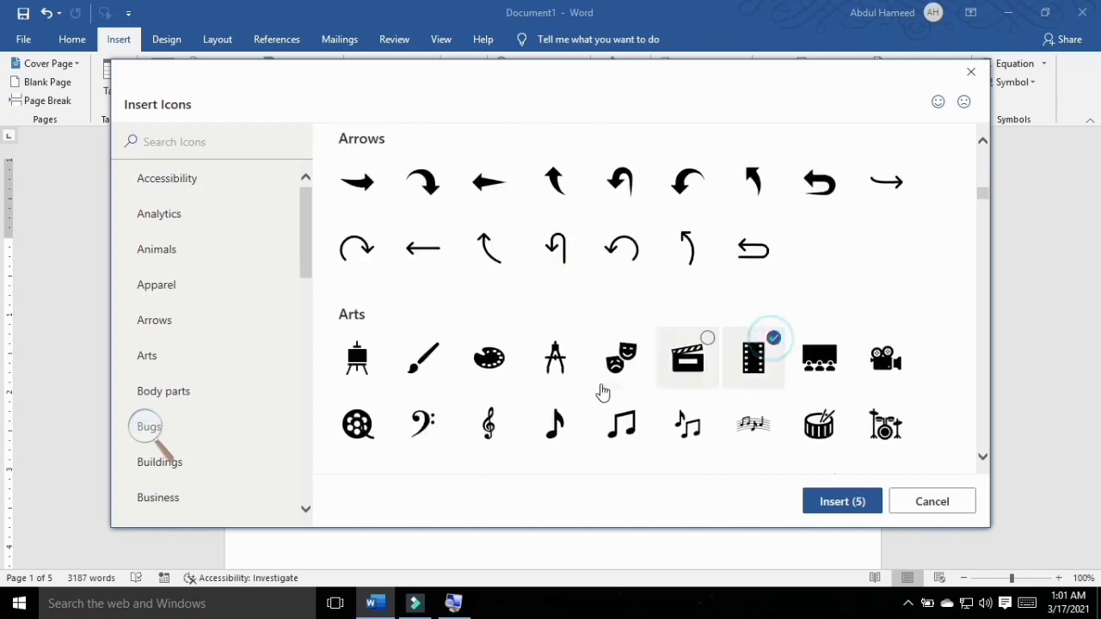
scroll(556, 352, down, 3)
scroll(498, 247, down, 3)
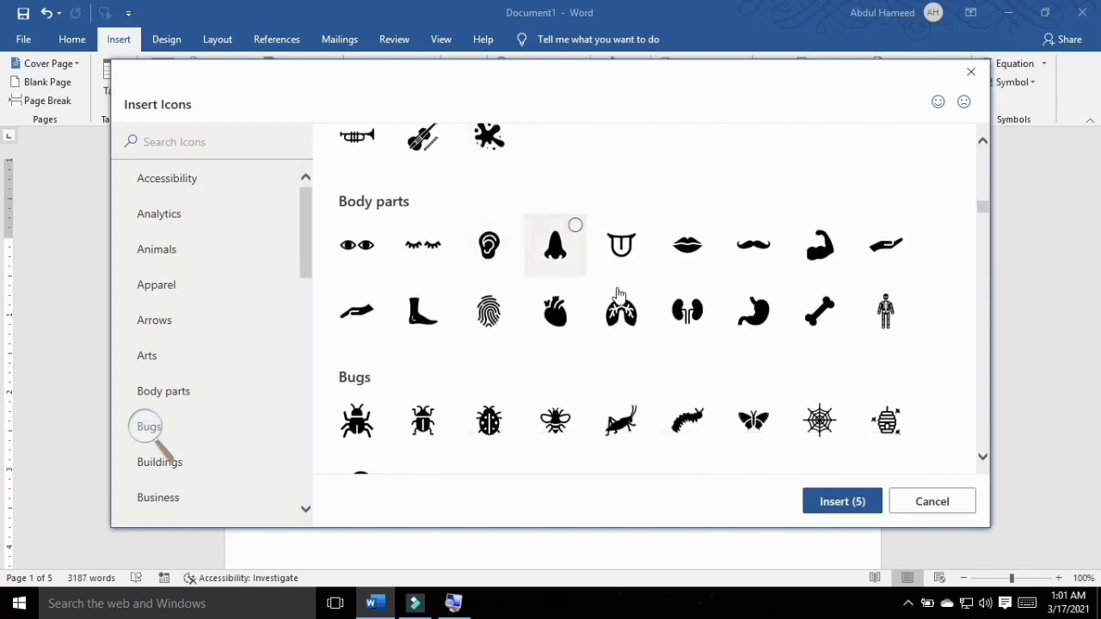
scroll(769, 341, down, 6)
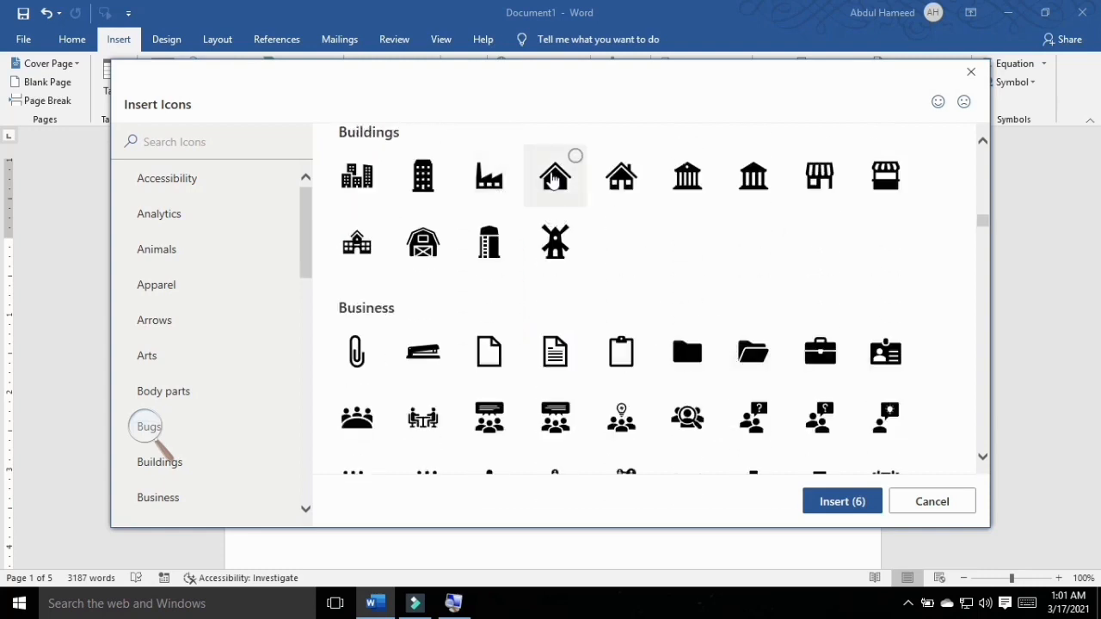
click(576, 167)
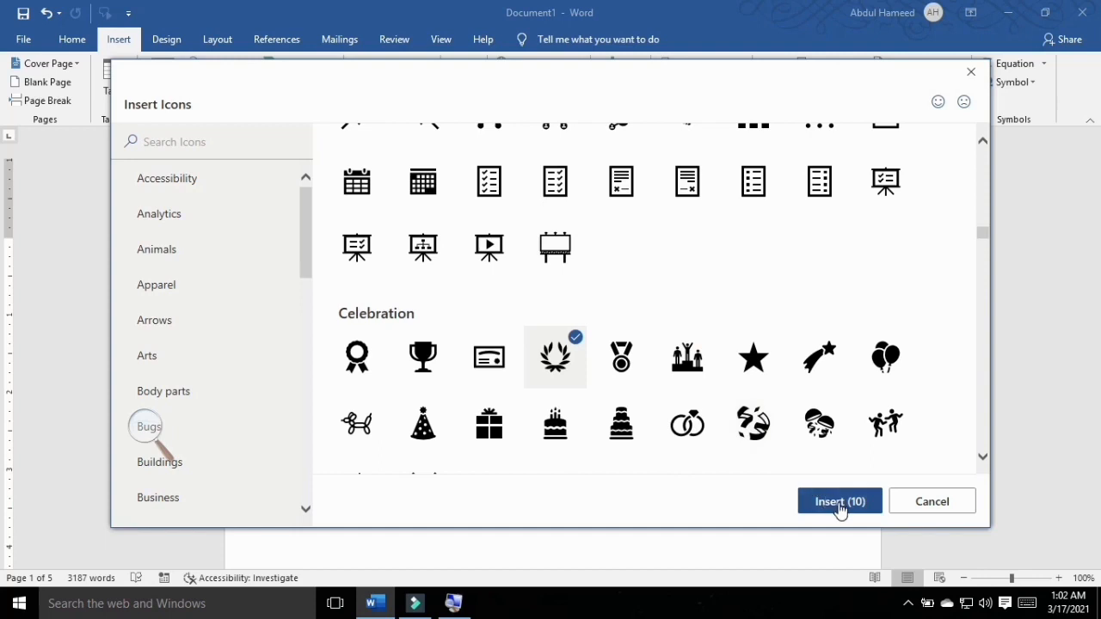
click(840, 504)
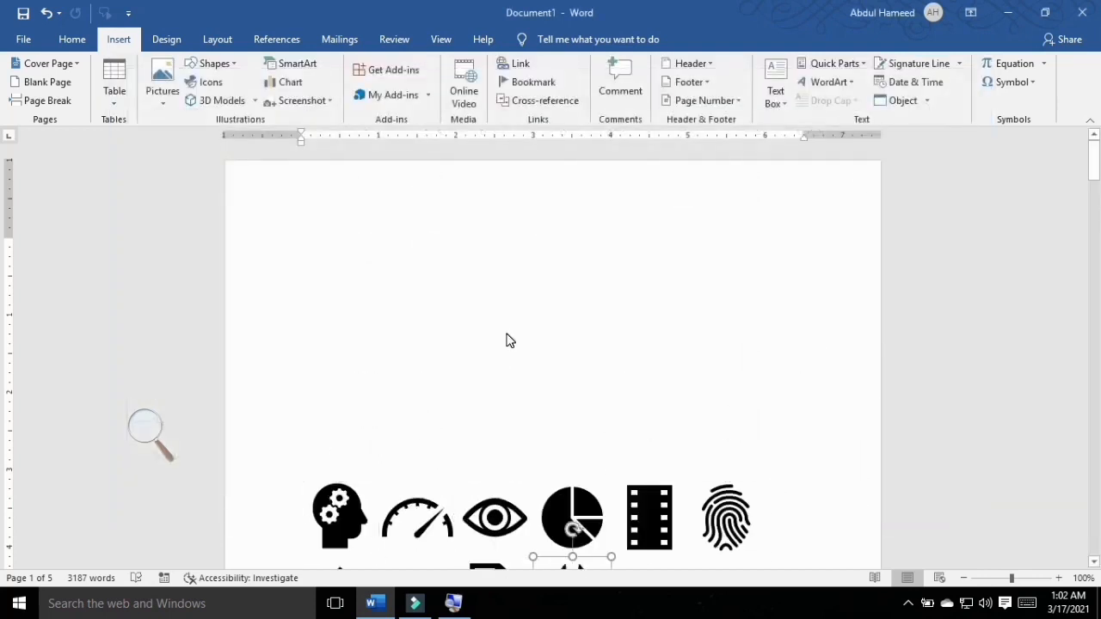
Step: Enlarge the laurel wreath icon proportionally to about 2.59" high and wide
drag(611, 333, 733, 456)
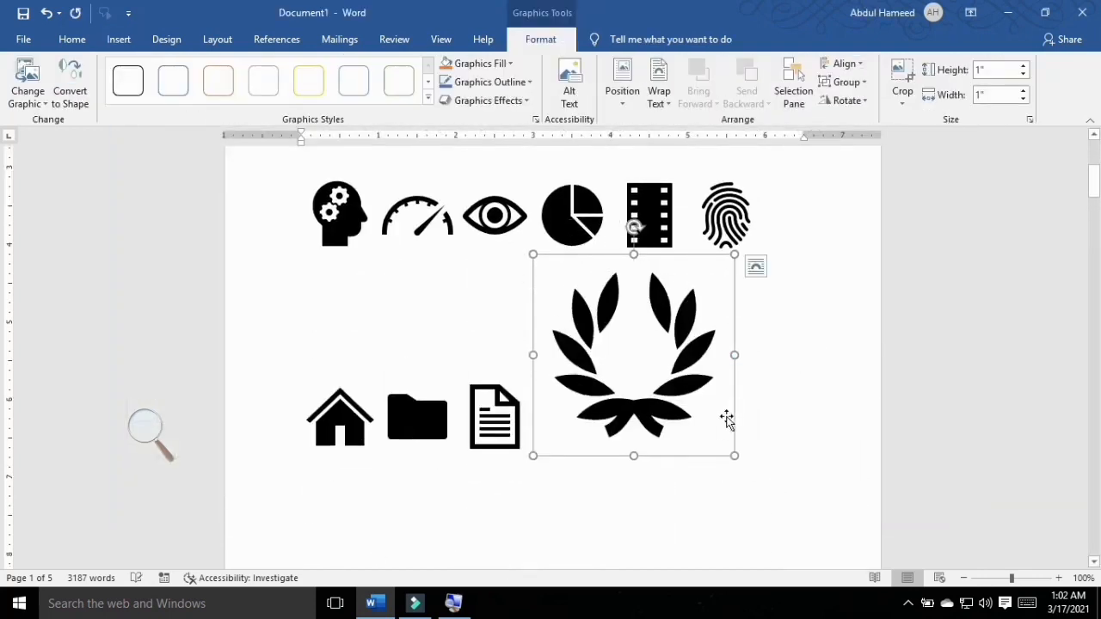
mouse_move(580, 387)
mouse_down()
mouse_move(597, 412)
mouse_move(592, 405)
mouse_up()
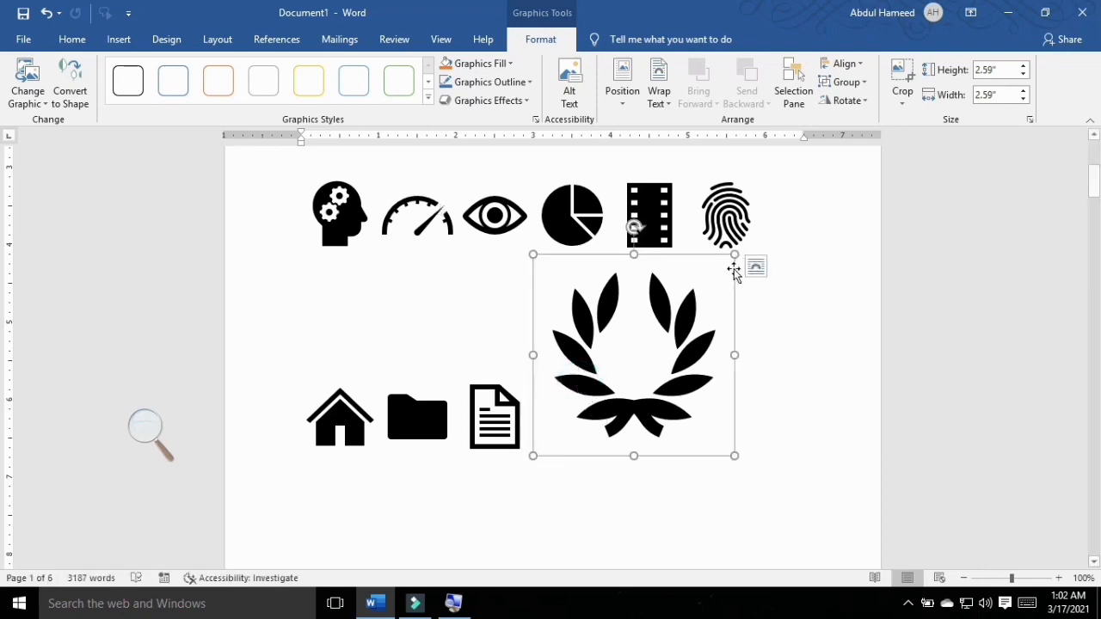
Step: Set the laurel wreath's text wrapping to In Front of Text and move it slightly down and to the left
click(756, 266)
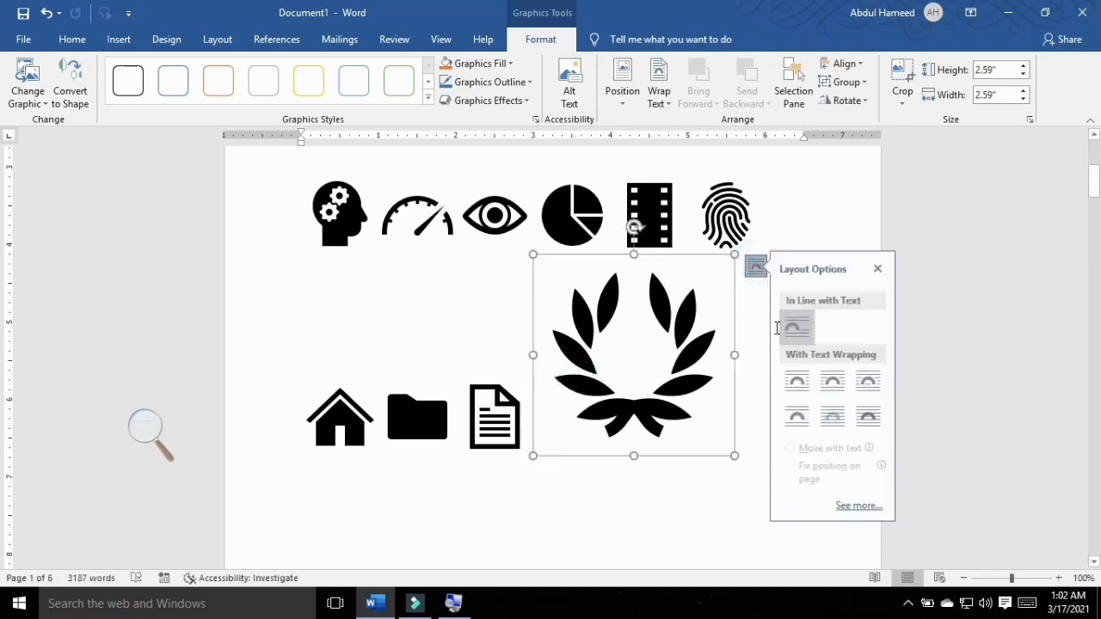
click(874, 418)
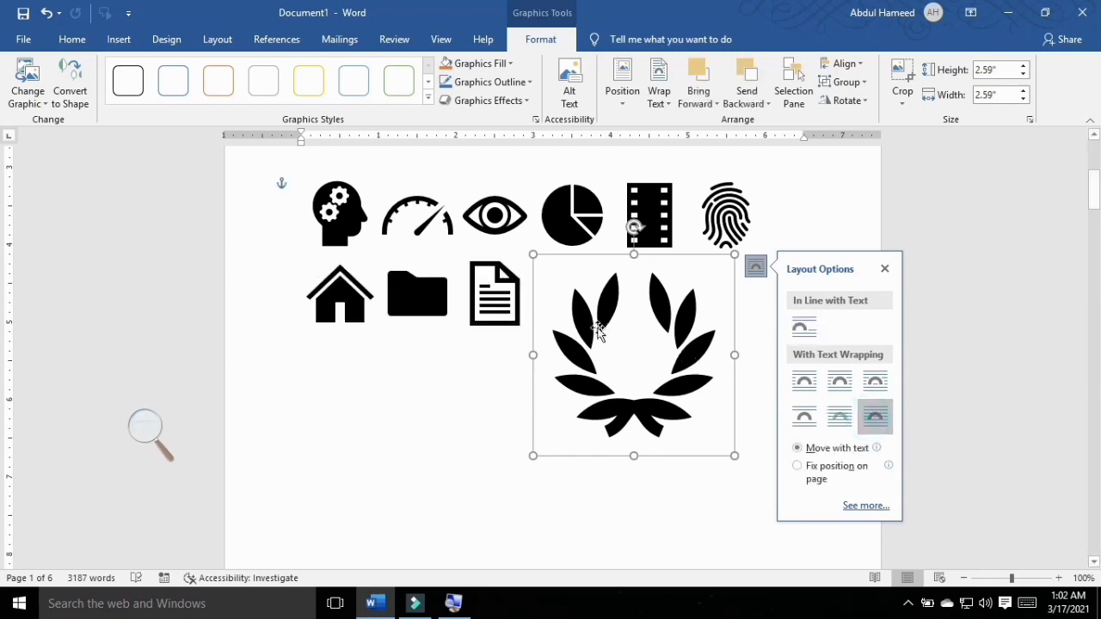
drag(598, 331, 549, 346)
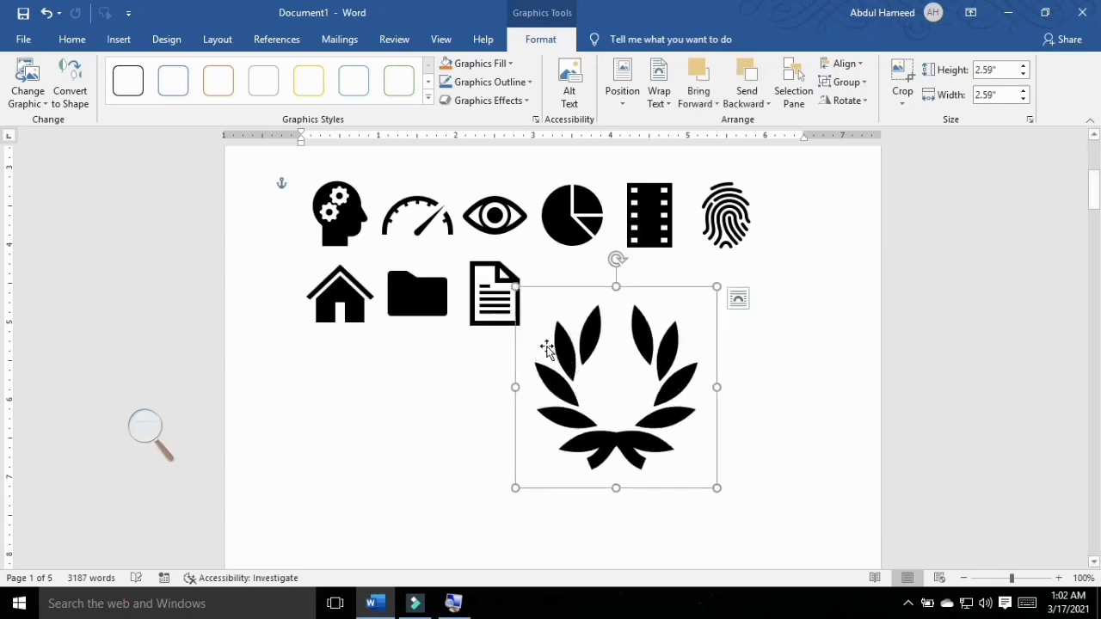
Step: Fill the laurel wreath with the standard light blue and move it a little further down
click(508, 63)
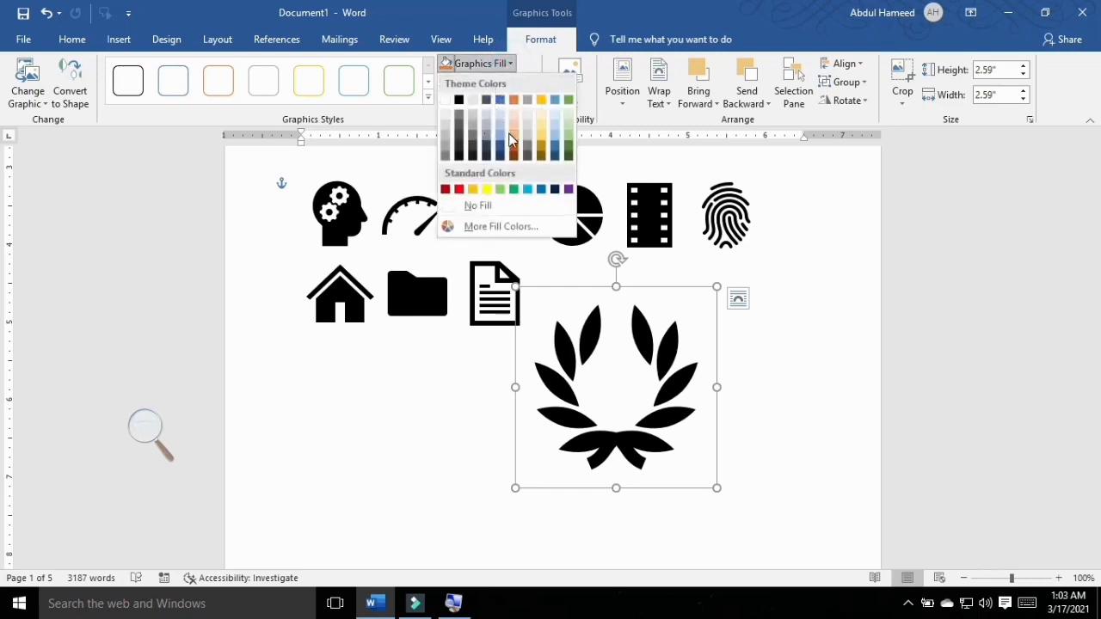
click(528, 190)
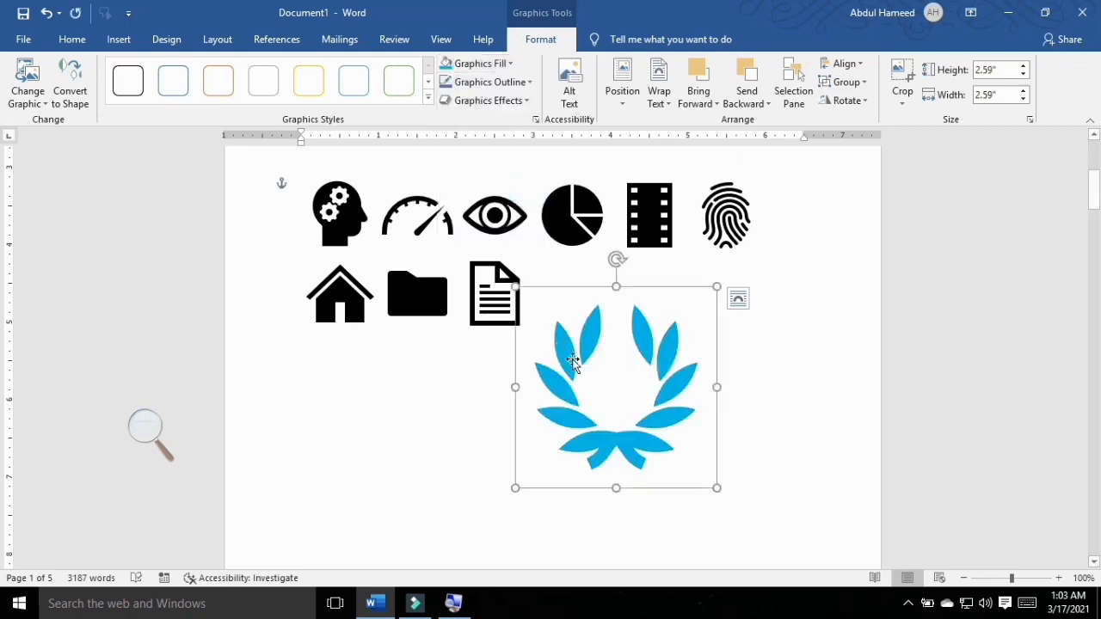
drag(573, 361, 565, 385)
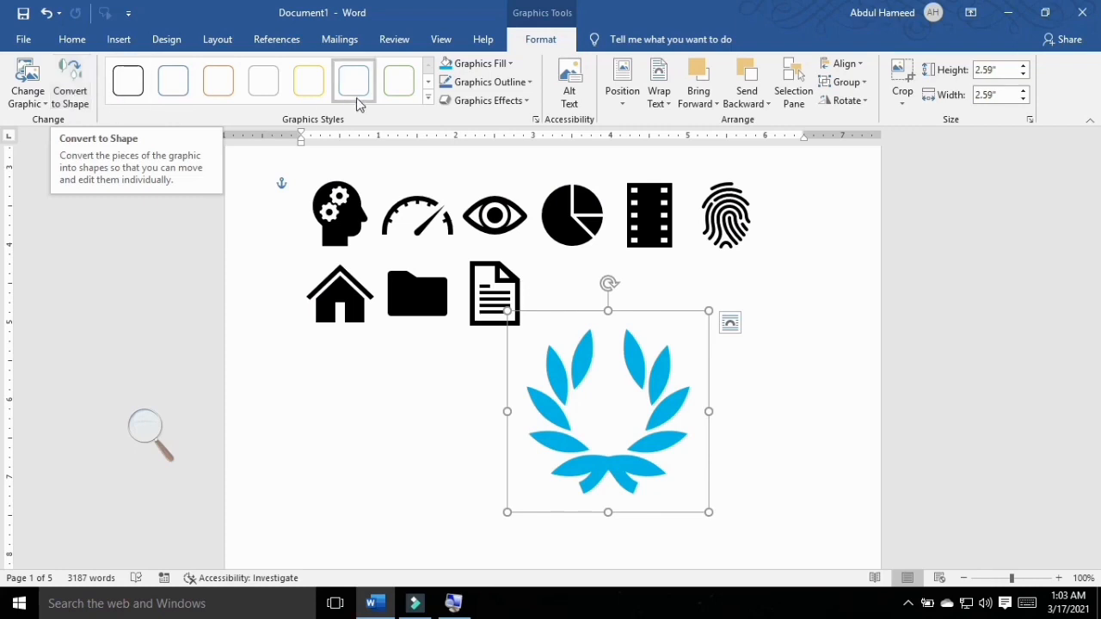
Step: Apply the green-filled, dark-outlined graphics style preset to the laurel wreath and the matching gold preset to the folder icon
click(486, 101)
mouse_move(509, 210)
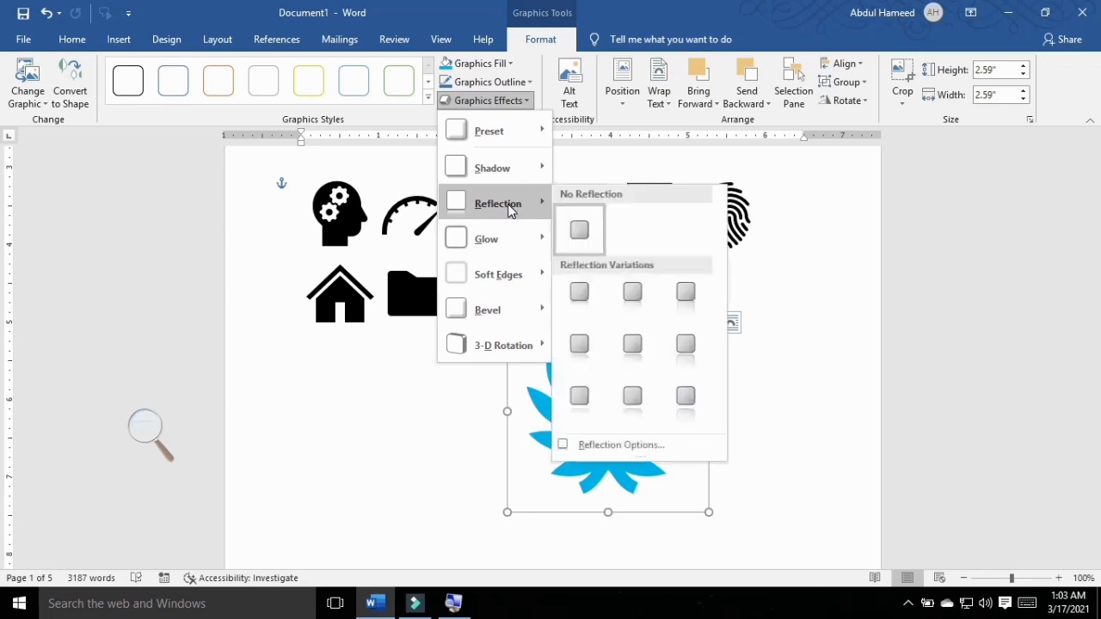
click(398, 81)
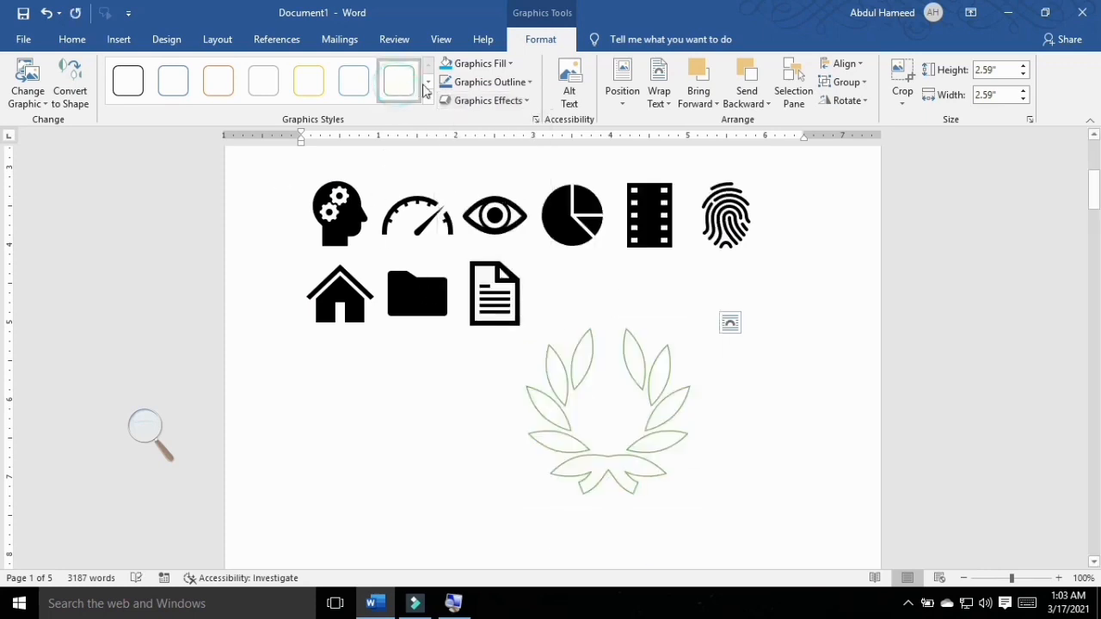
click(427, 98)
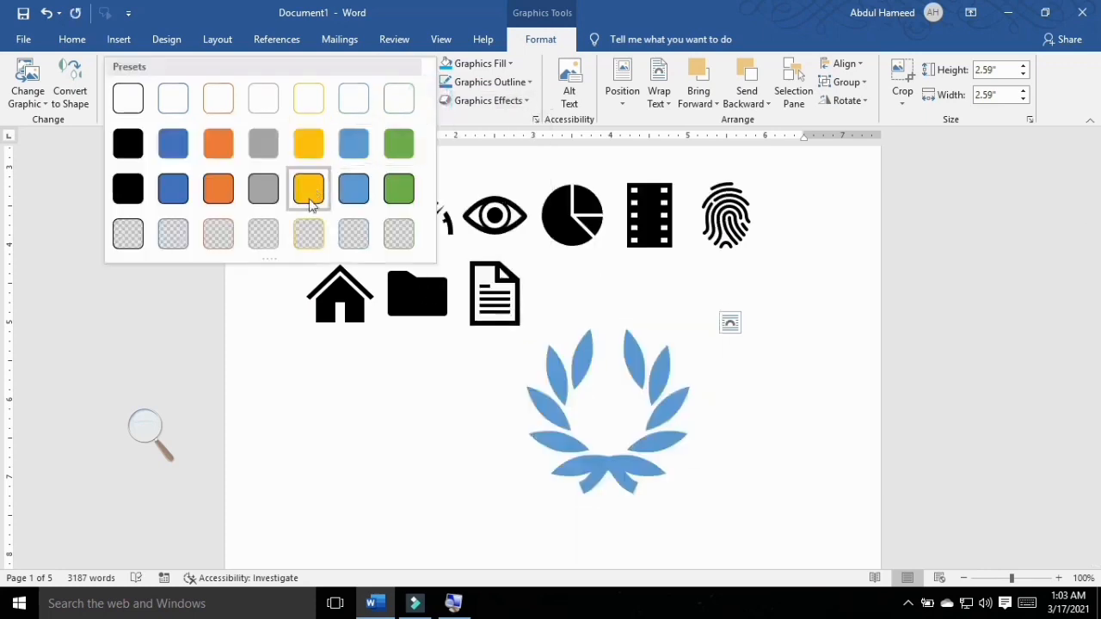
click(399, 185)
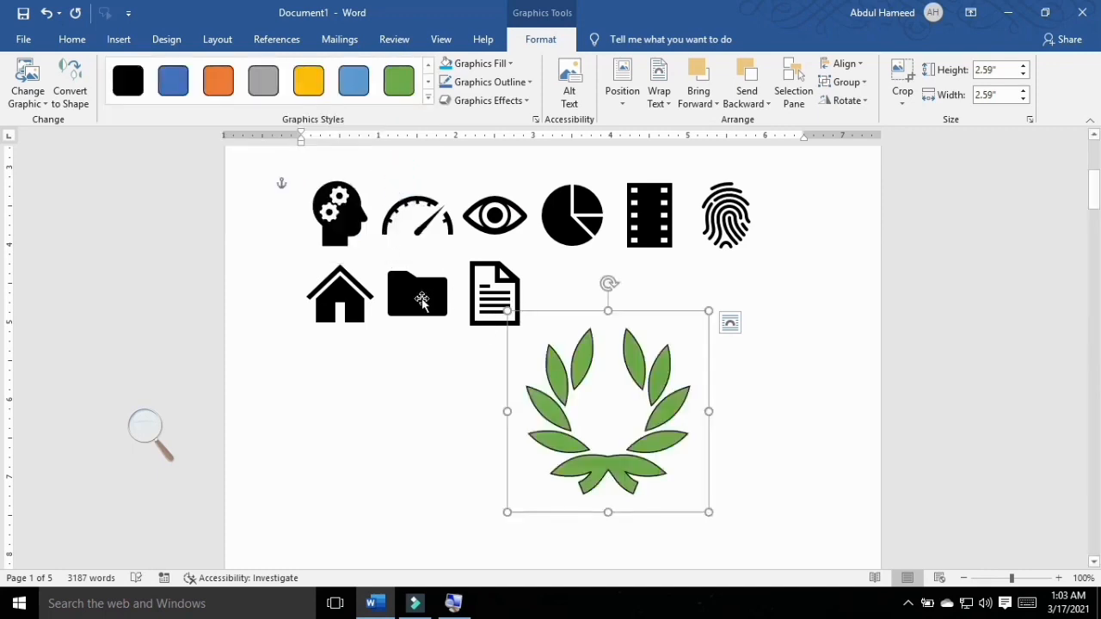
click(421, 300)
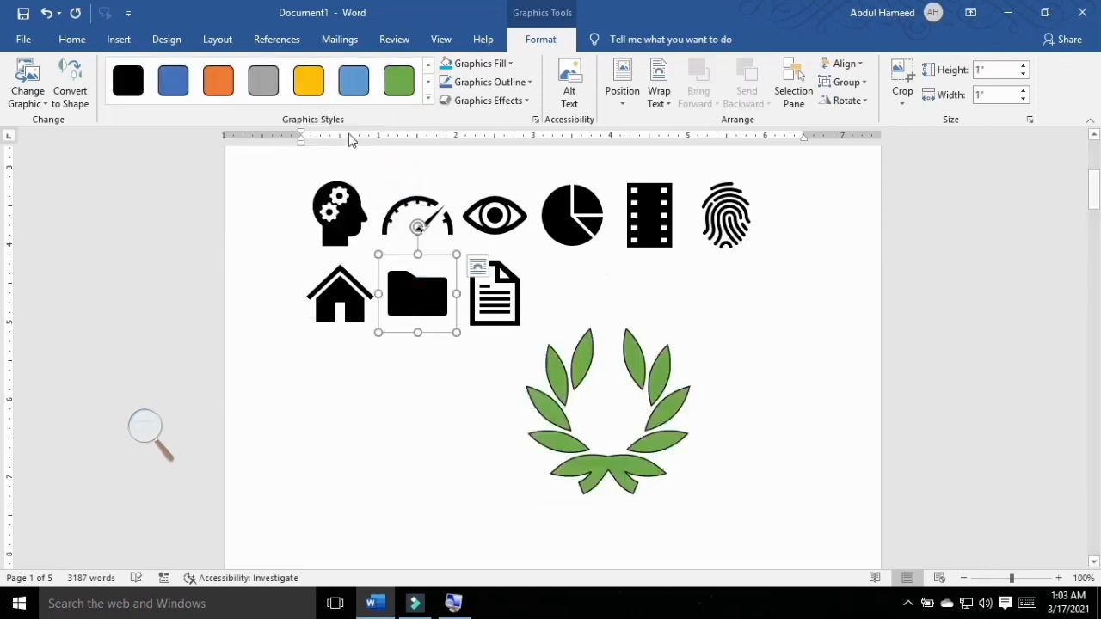
click(296, 91)
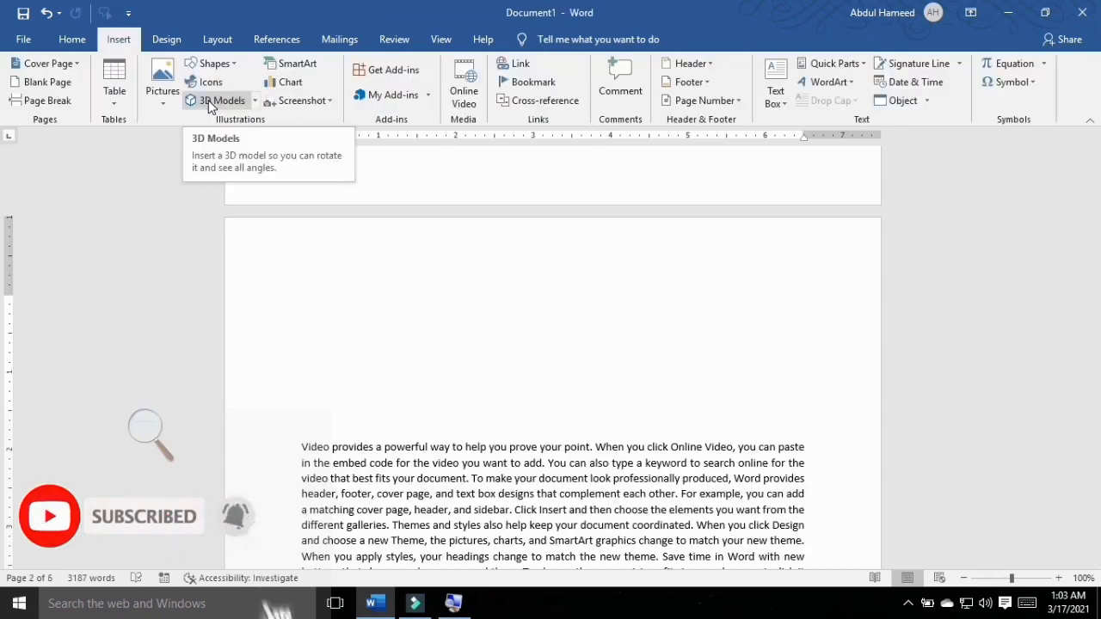
Step: Insert the silver laptop, white game controller, blue-keyboard tablet and wheeled display from the Microsoft Products category of online 3D models
click(209, 100)
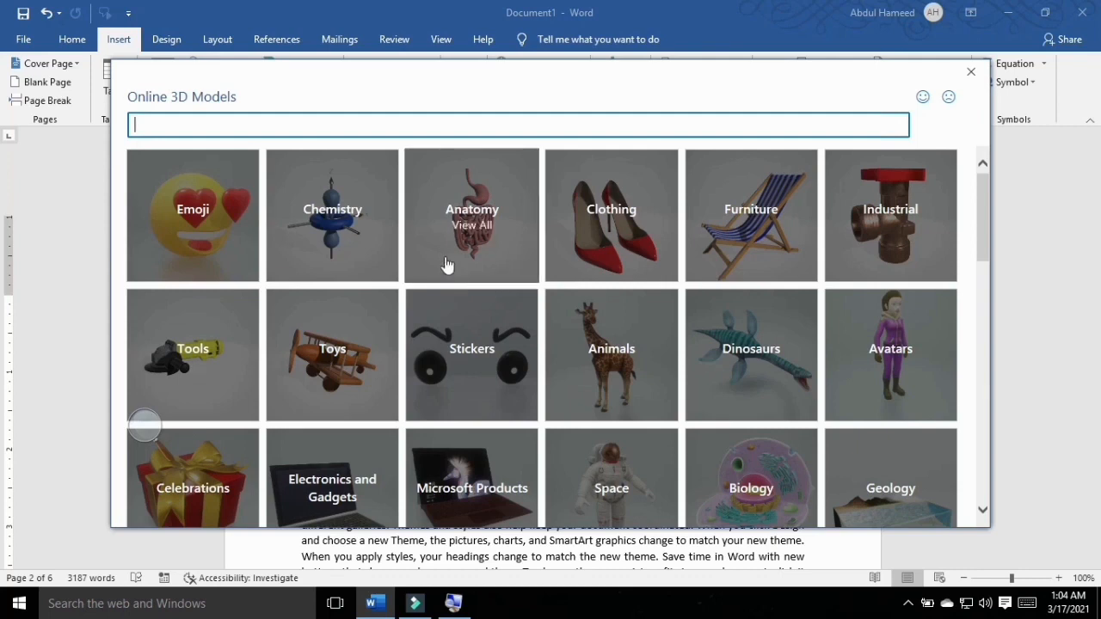
scroll(482, 288, down, 3)
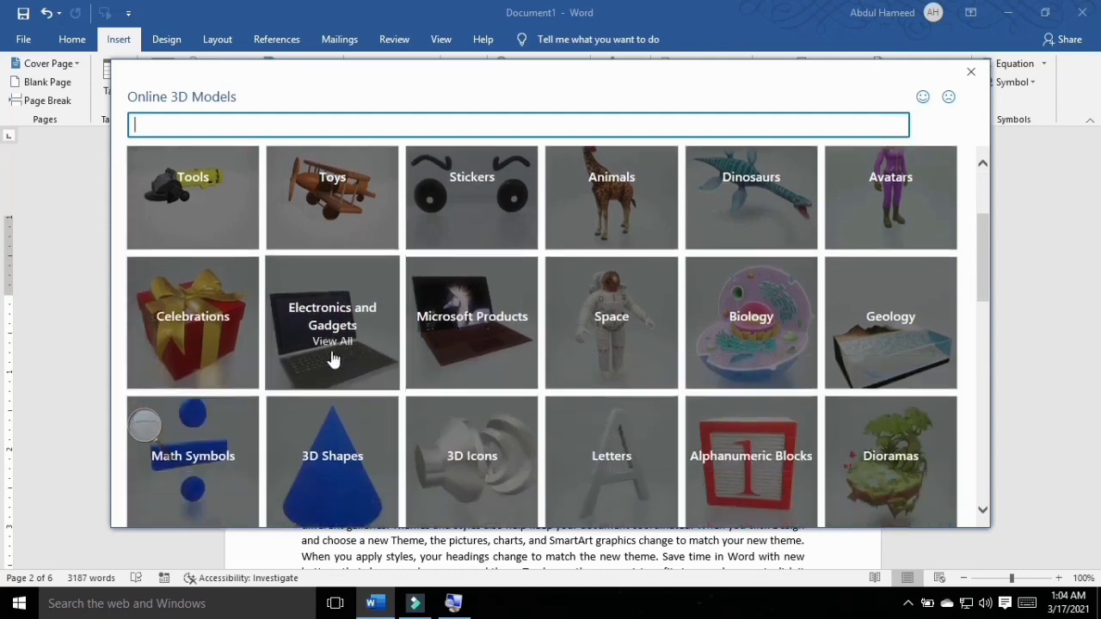
click(480, 332)
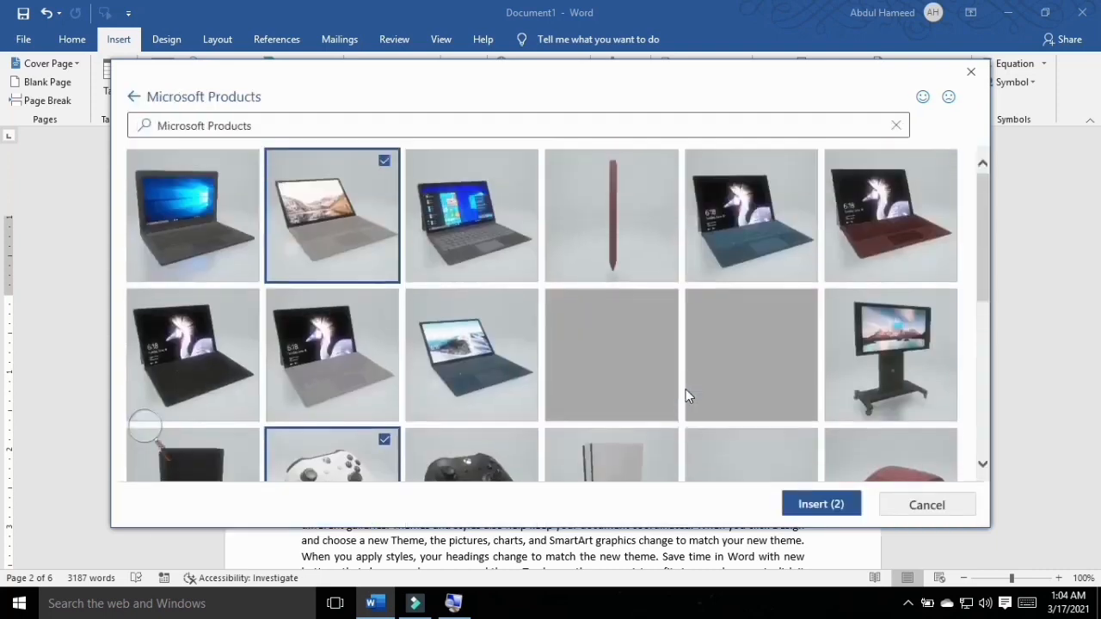
click(777, 211)
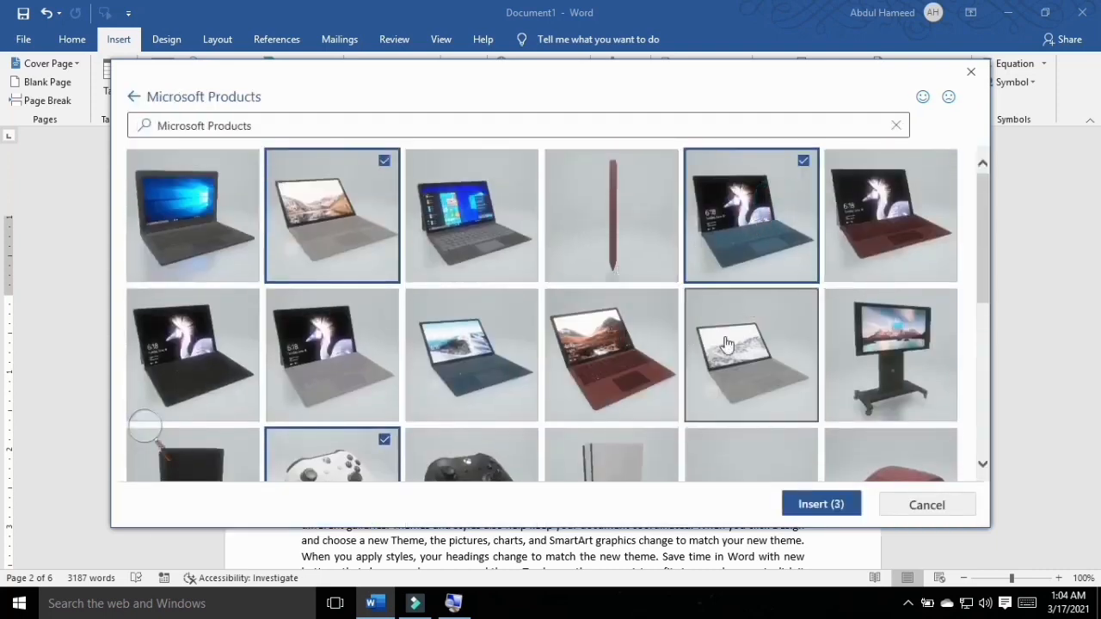
click(873, 383)
click(845, 503)
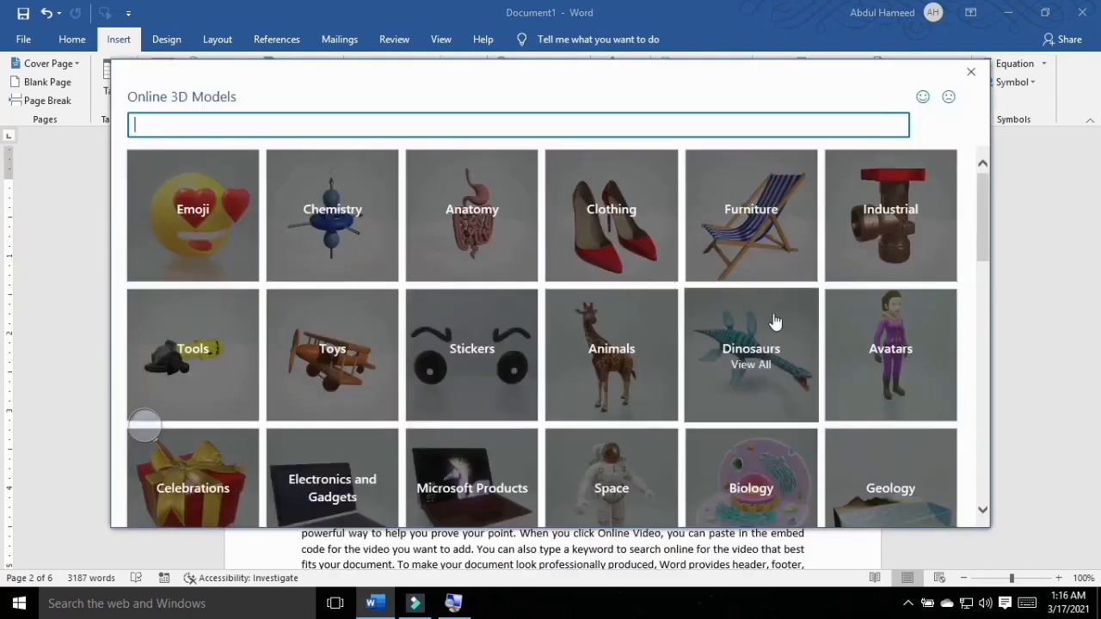
Step: Insert the pink lungs model from the Medical category of online 3D models
scroll(484, 290, down, 1)
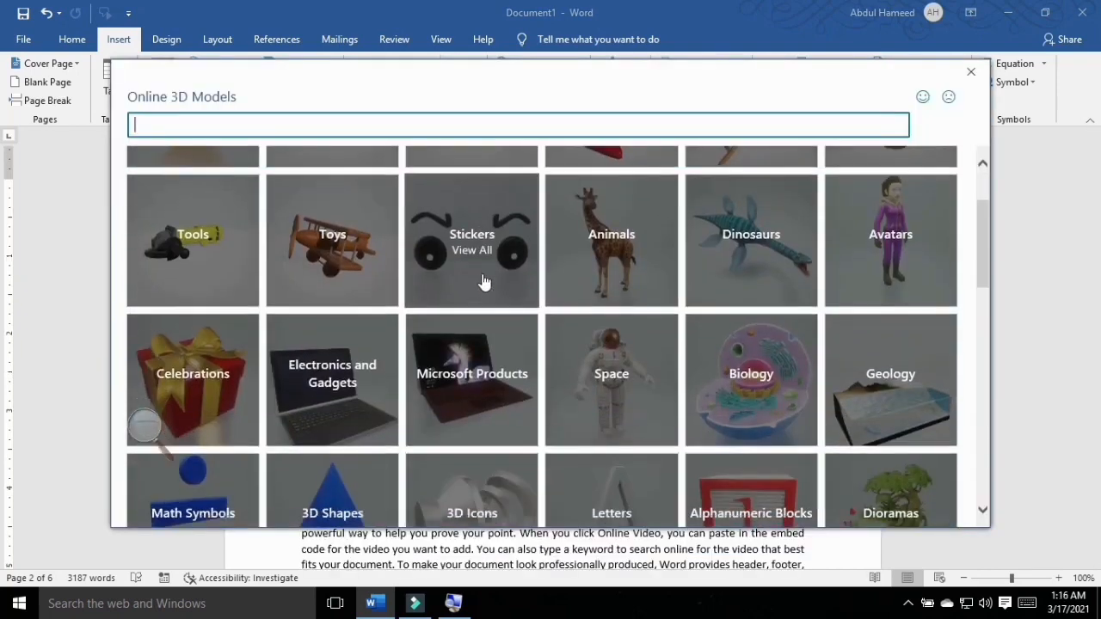
scroll(484, 290, down, 2)
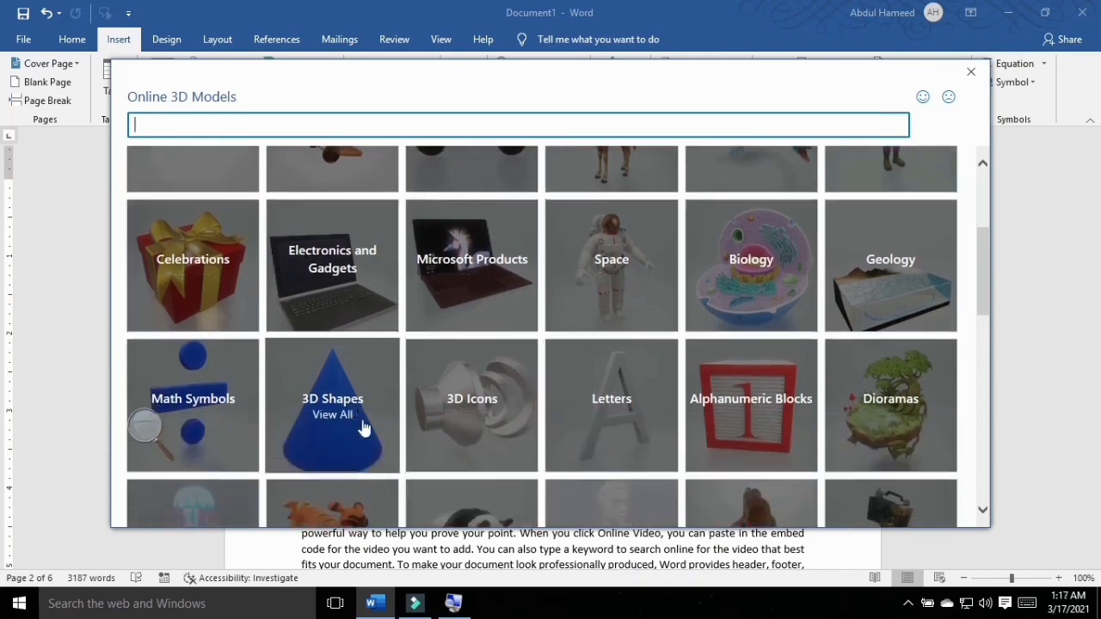
scroll(745, 413, down, 2)
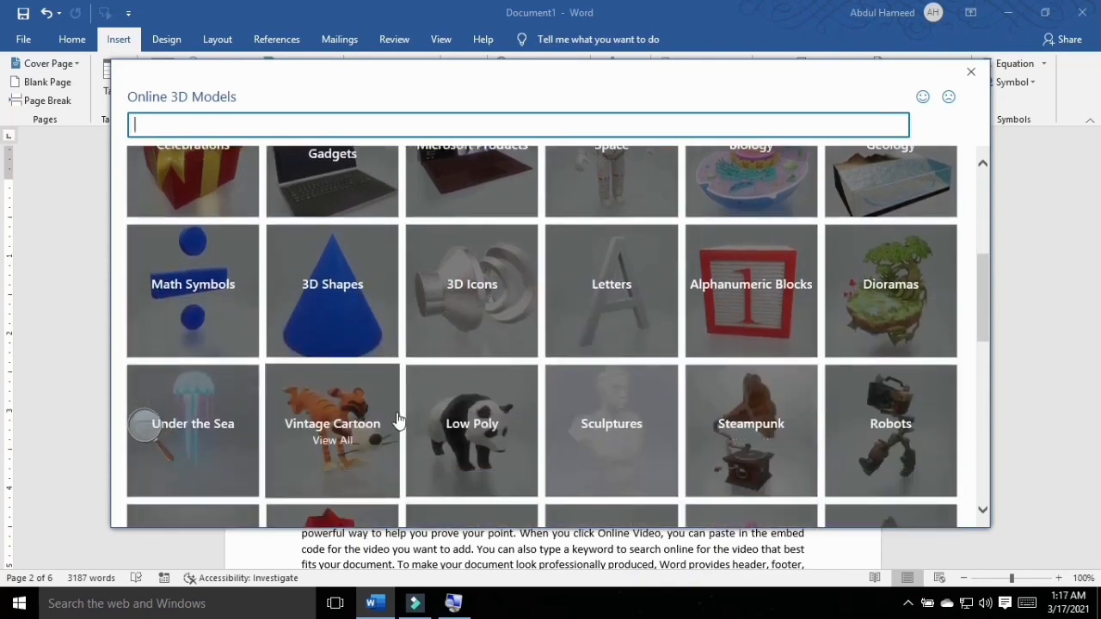
scroll(456, 421, down, 2)
scroll(685, 423, down, 2)
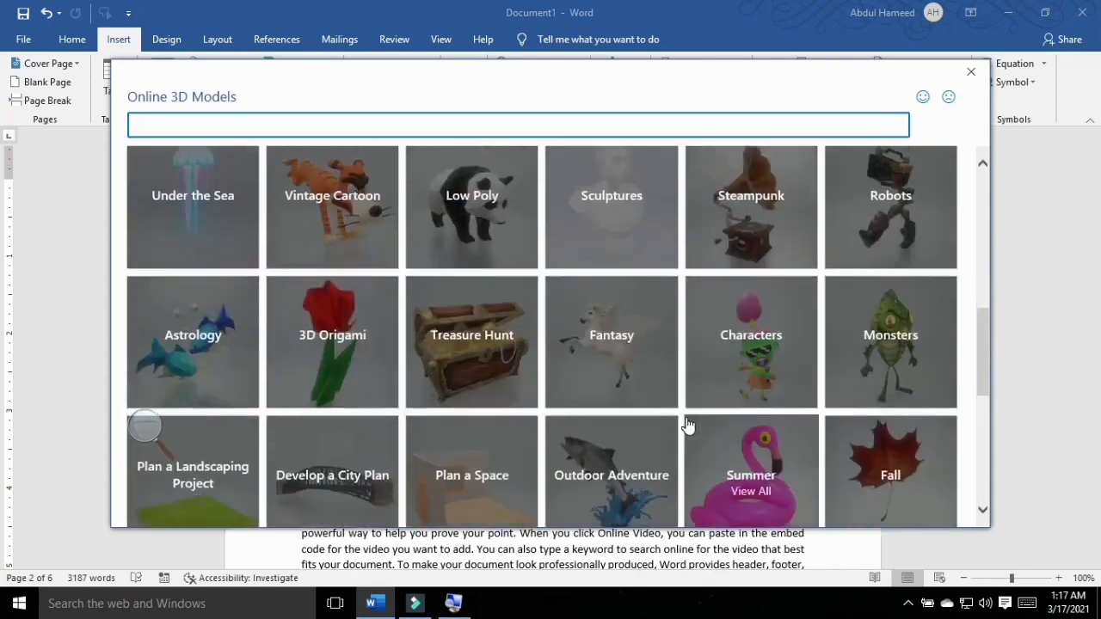
scroll(677, 425, down, 3)
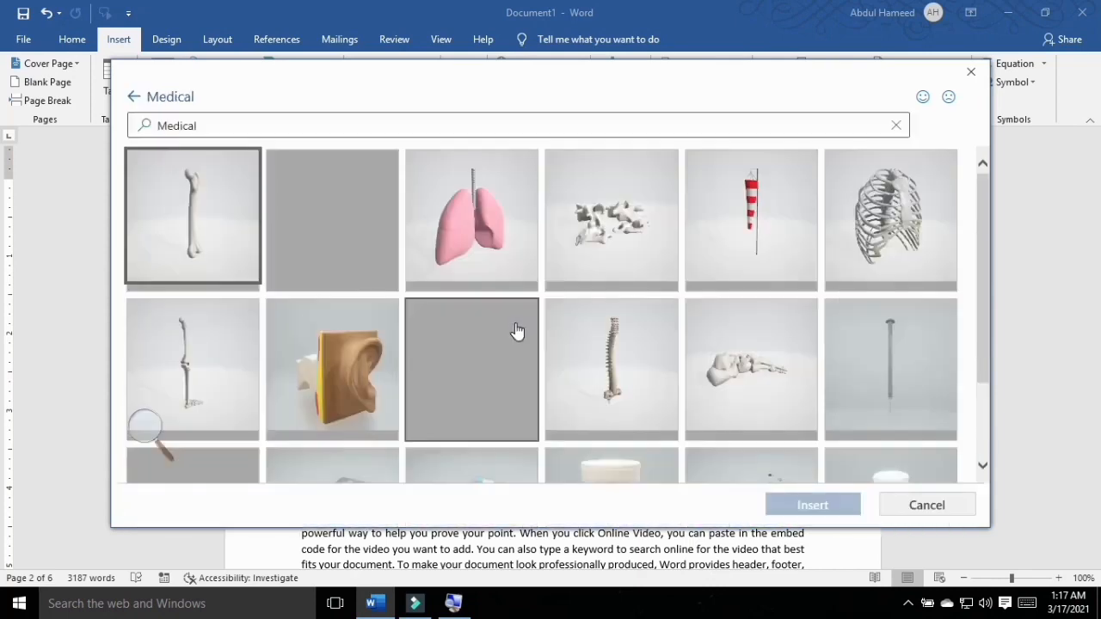
scroll(515, 336, down, 1)
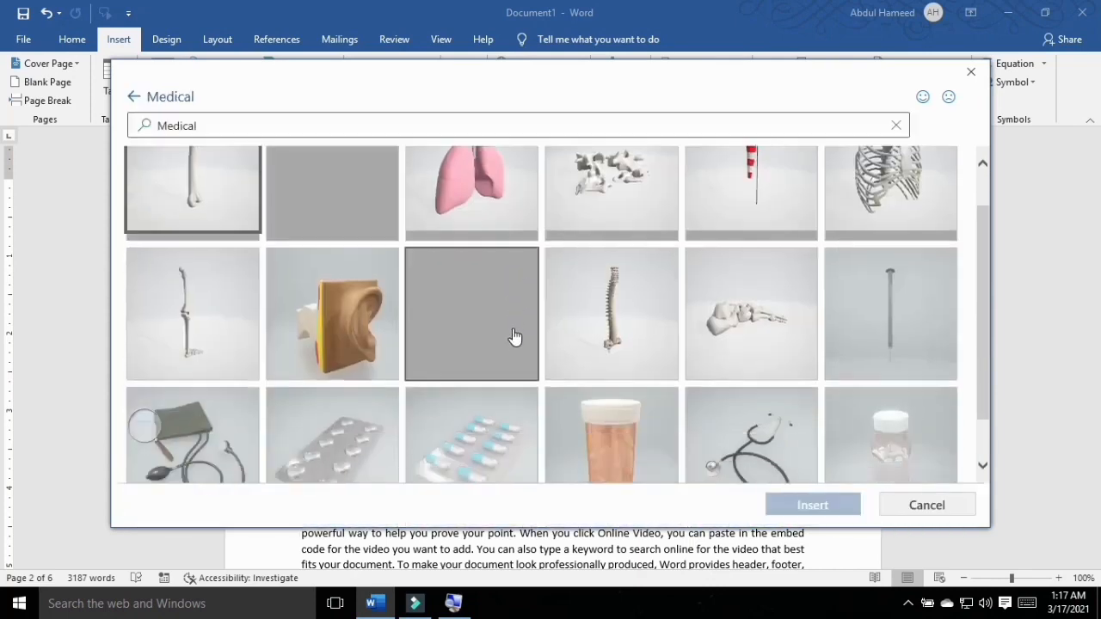
scroll(514, 336, down, 1)
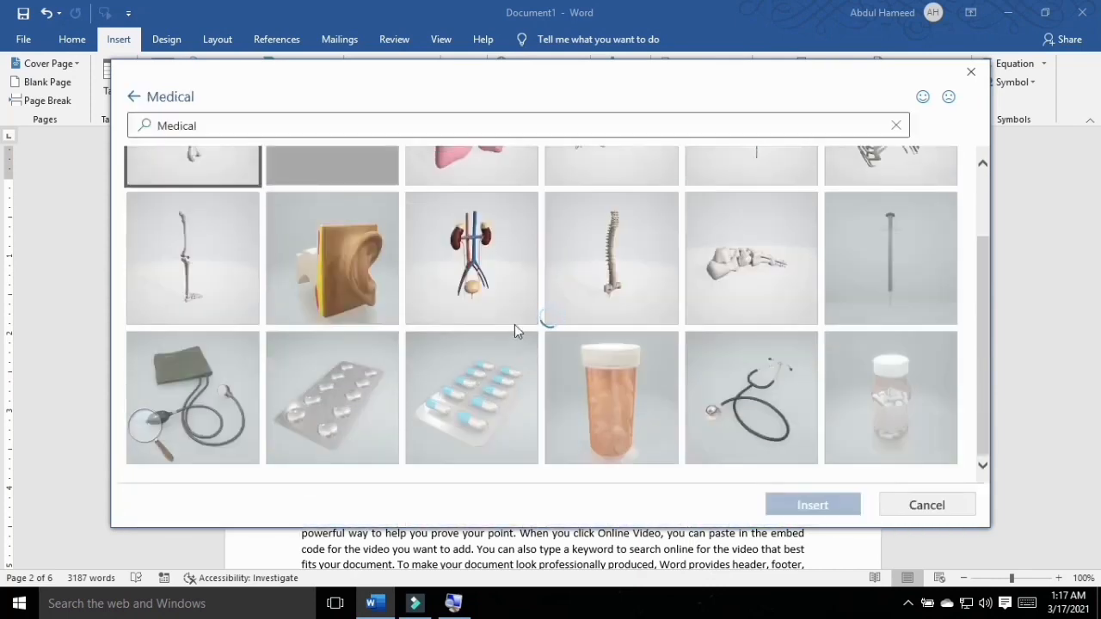
scroll(516, 331, up, 2)
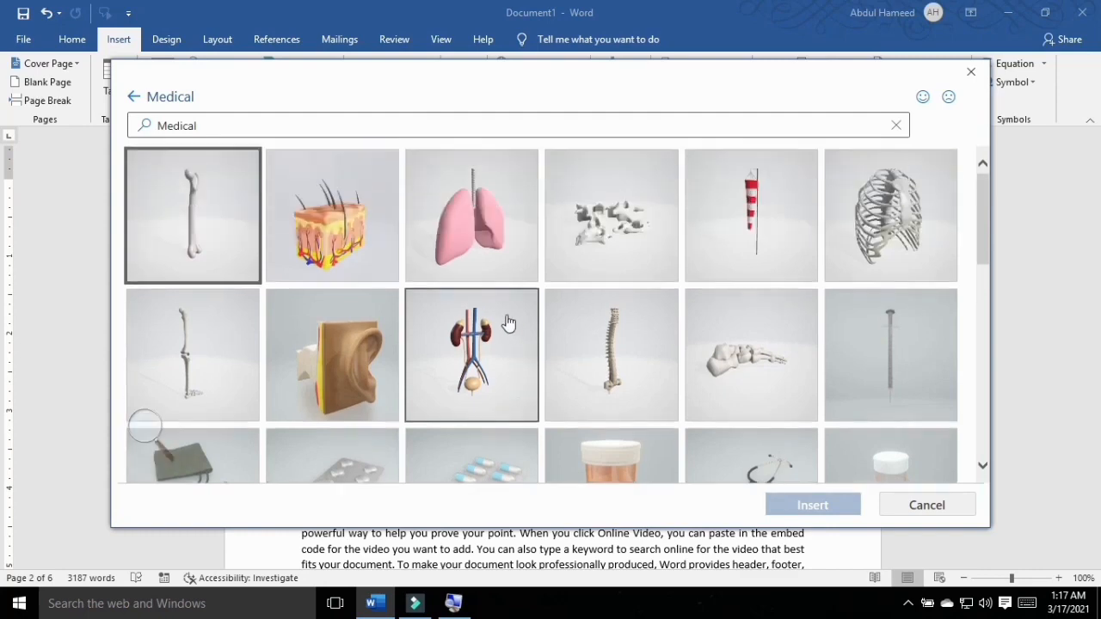
click(477, 234)
click(818, 504)
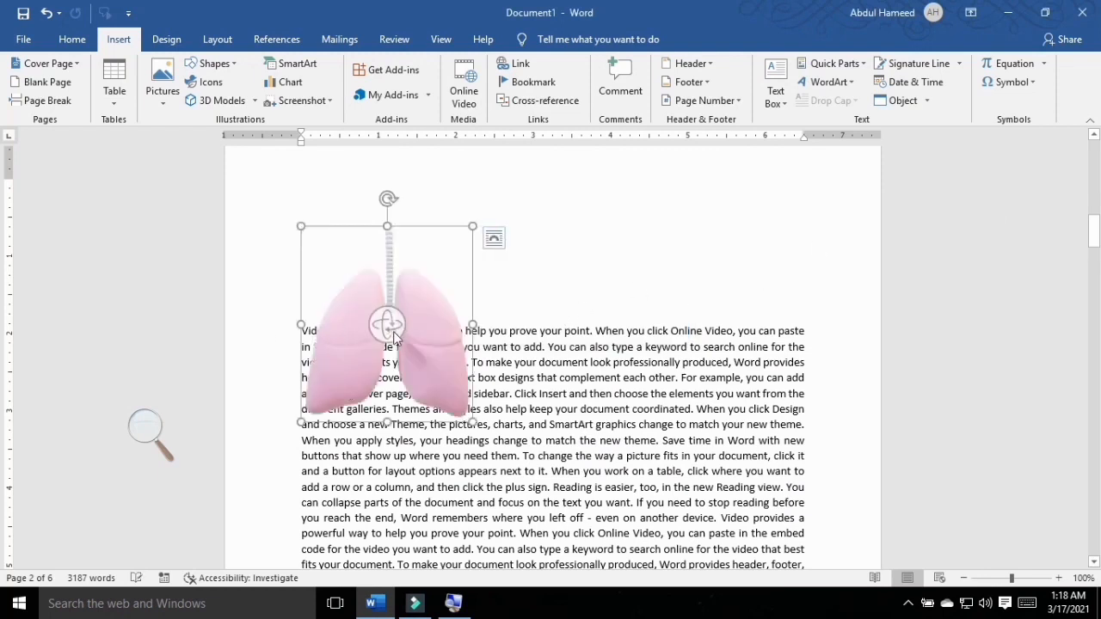
Step: Rotate the lungs model in 3D and zoom it slightly larger within its frame
drag(396, 336, 402, 374)
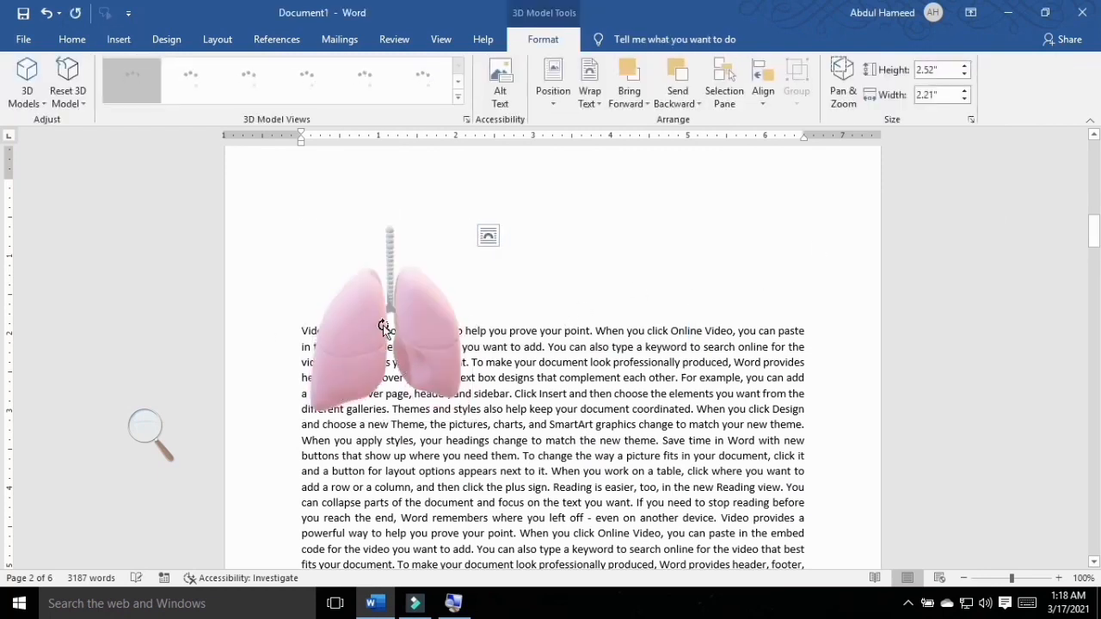
drag(382, 325, 354, 334)
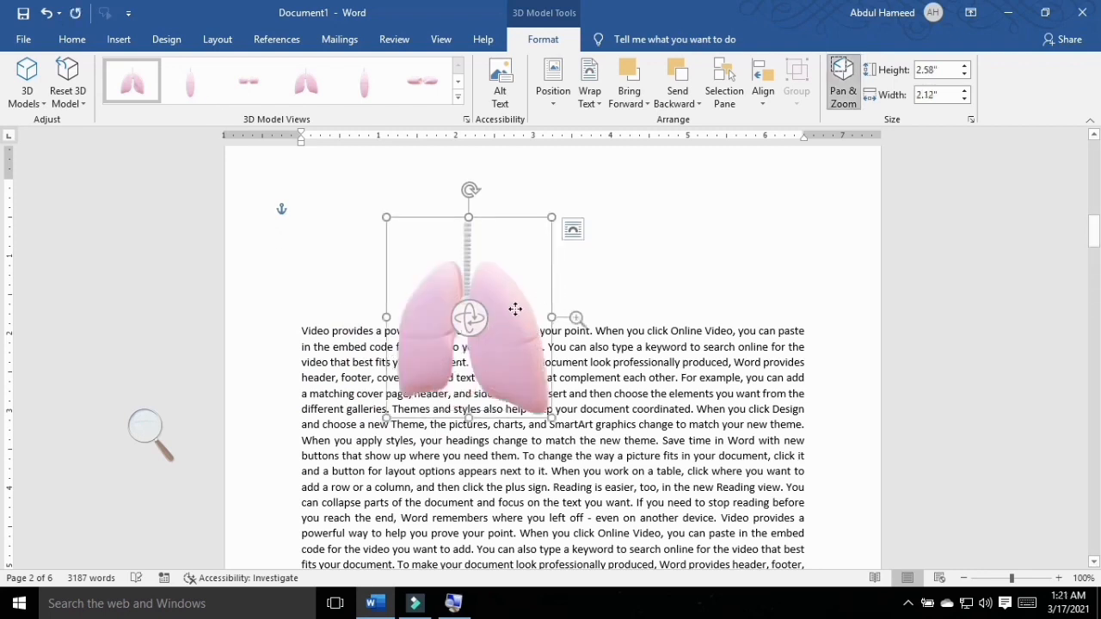
drag(578, 319, 593, 279)
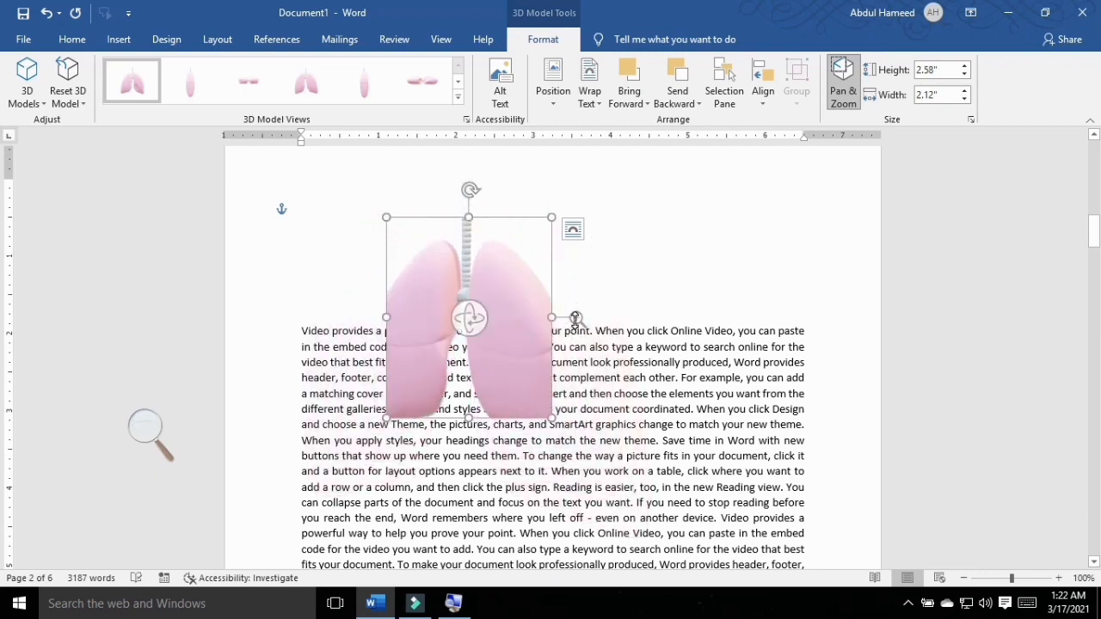
drag(575, 319, 578, 329)
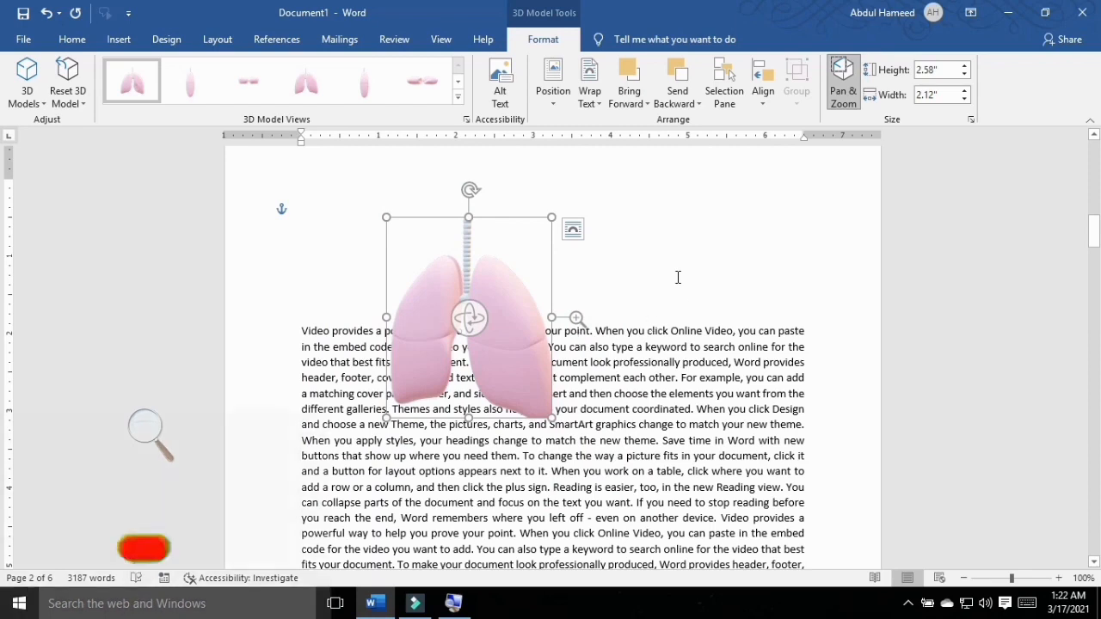
Step: Enlarge the lungs model to 2.8" high and on to about 4.76" by 3.92", and pan it up and to the left within its frame
click(965, 67)
click(965, 67)
click(965, 67)
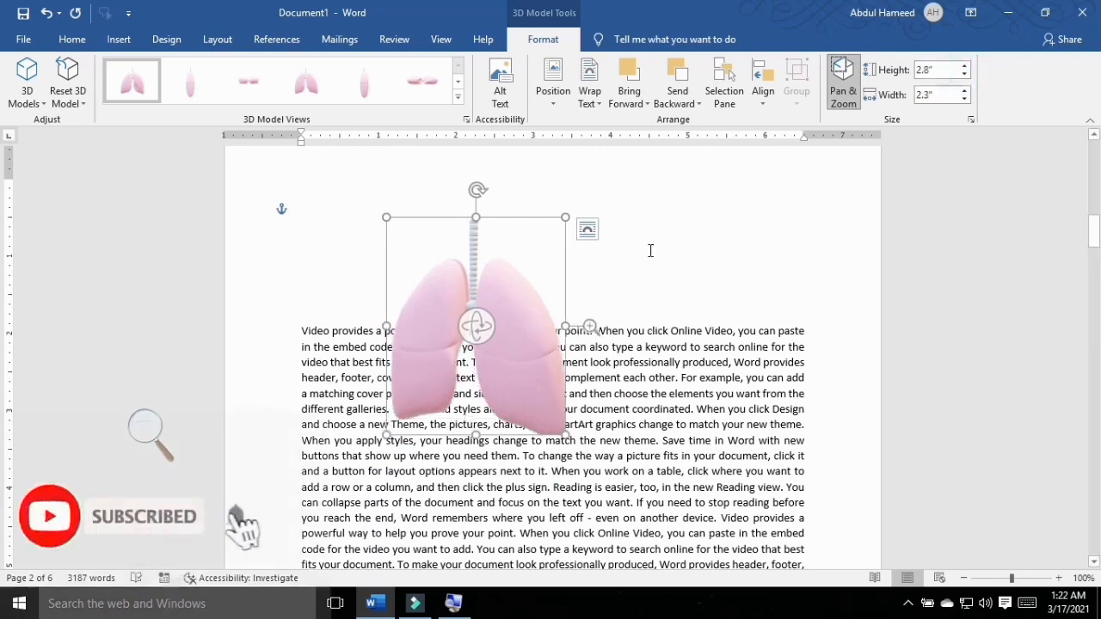
drag(564, 433, 693, 563)
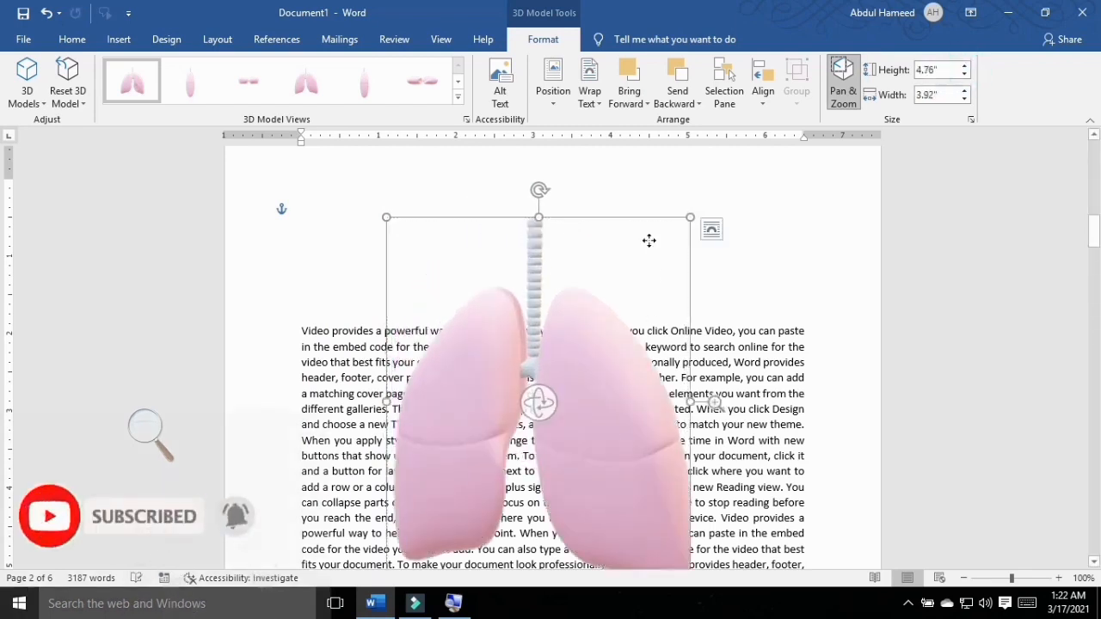
drag(505, 370, 442, 322)
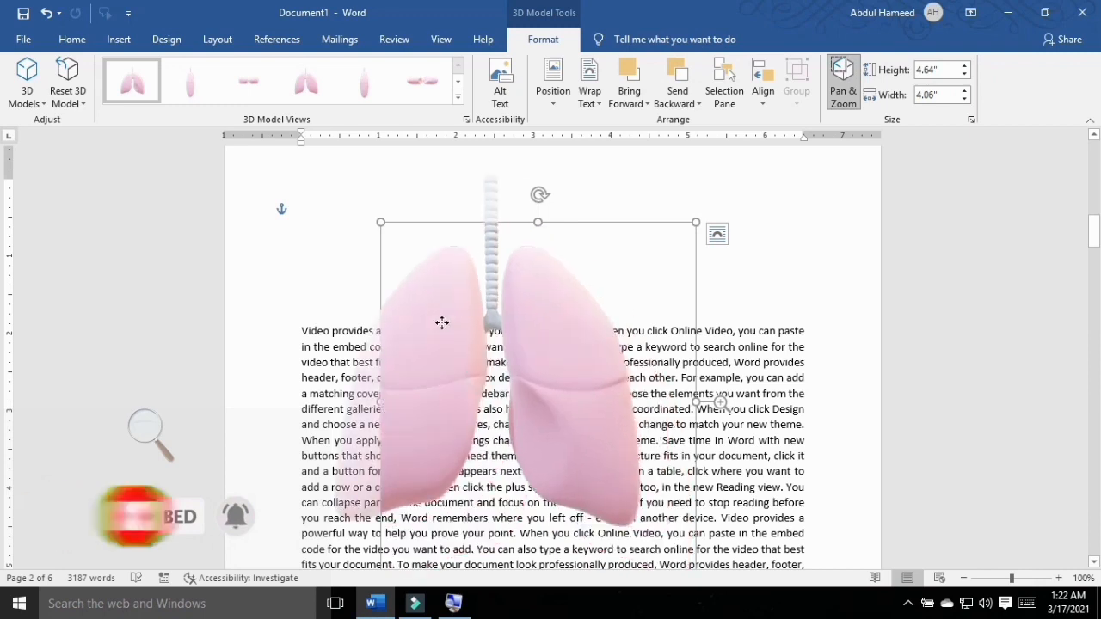
Step: Apply the side-on 3D model view with one lung in front of the other, and rotate the model freely in 3D
click(458, 97)
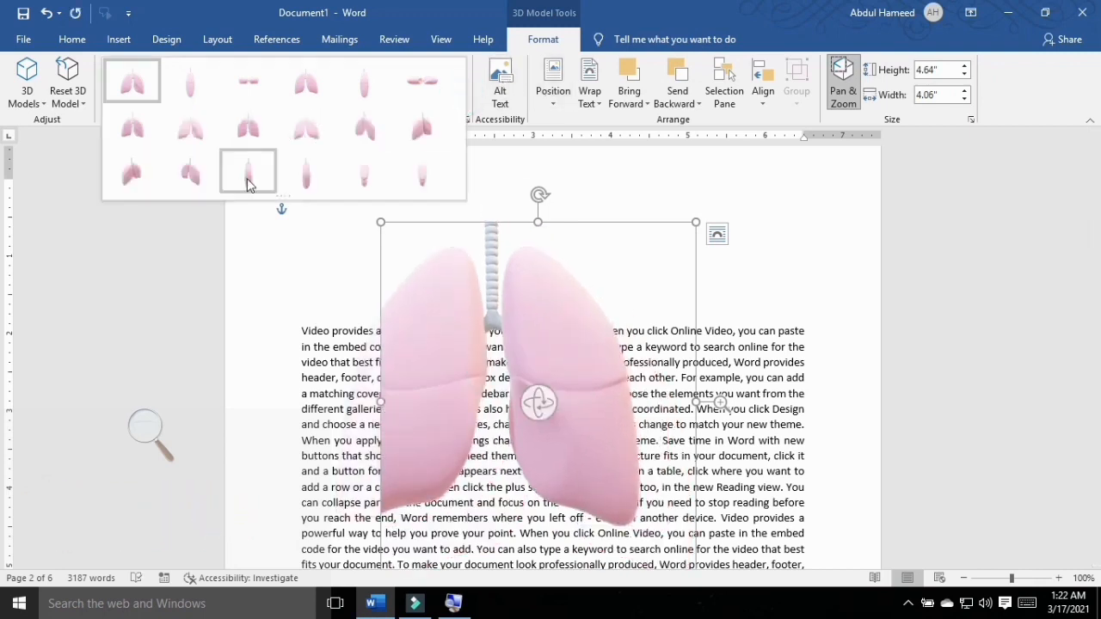
click(301, 168)
click(260, 178)
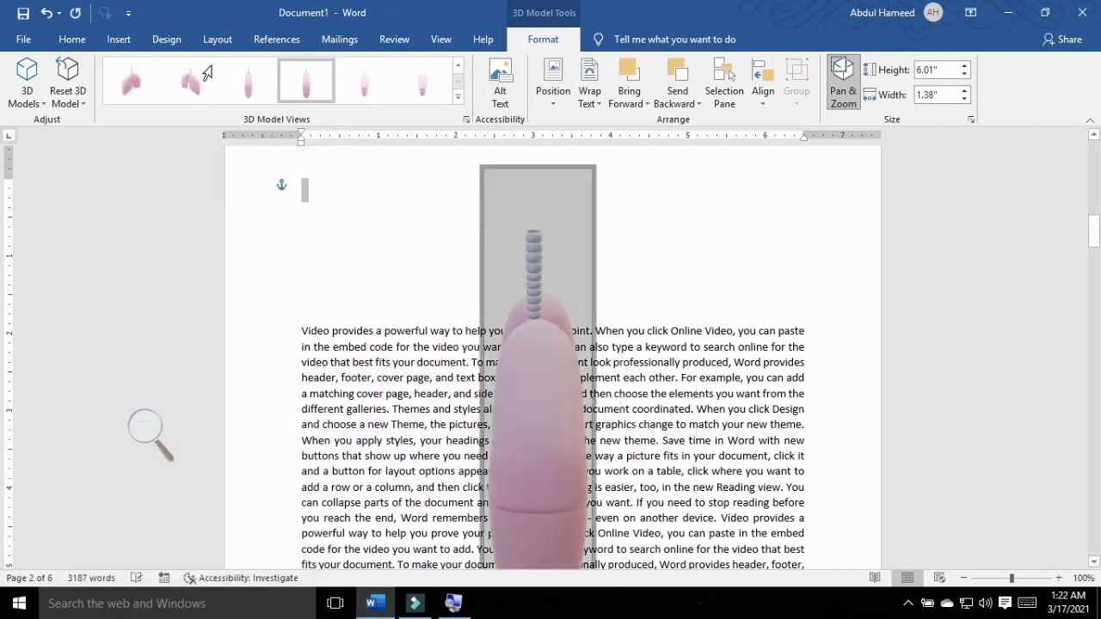
click(557, 356)
drag(546, 396, 745, 307)
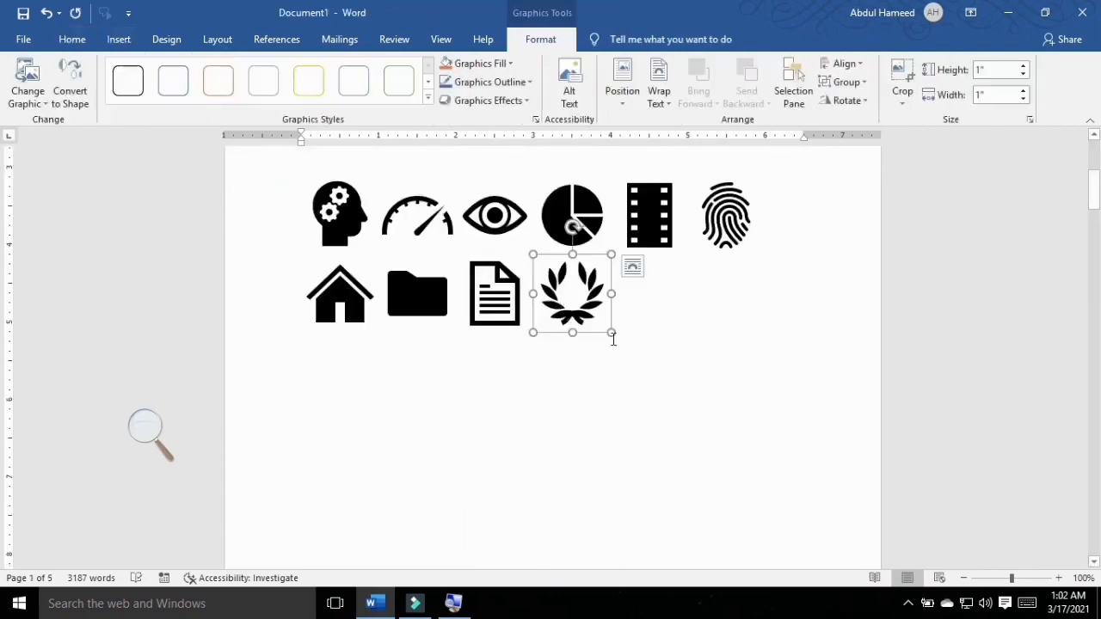
drag(611, 334, 735, 459)
click(757, 266)
click(875, 418)
click(511, 68)
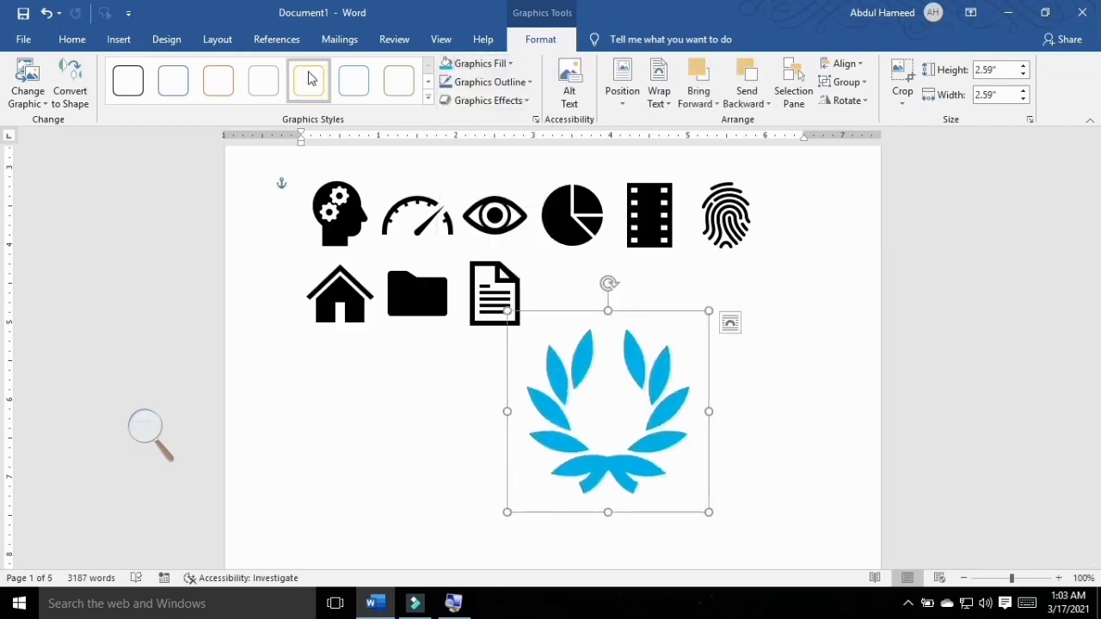
click(489, 100)
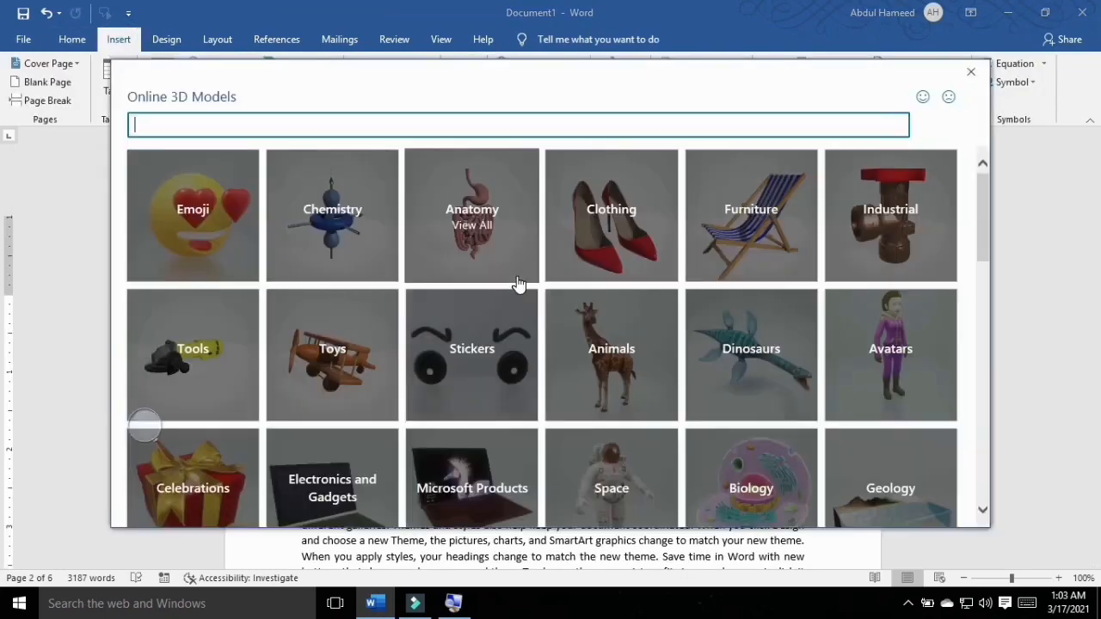
scroll(459, 307, down, 1)
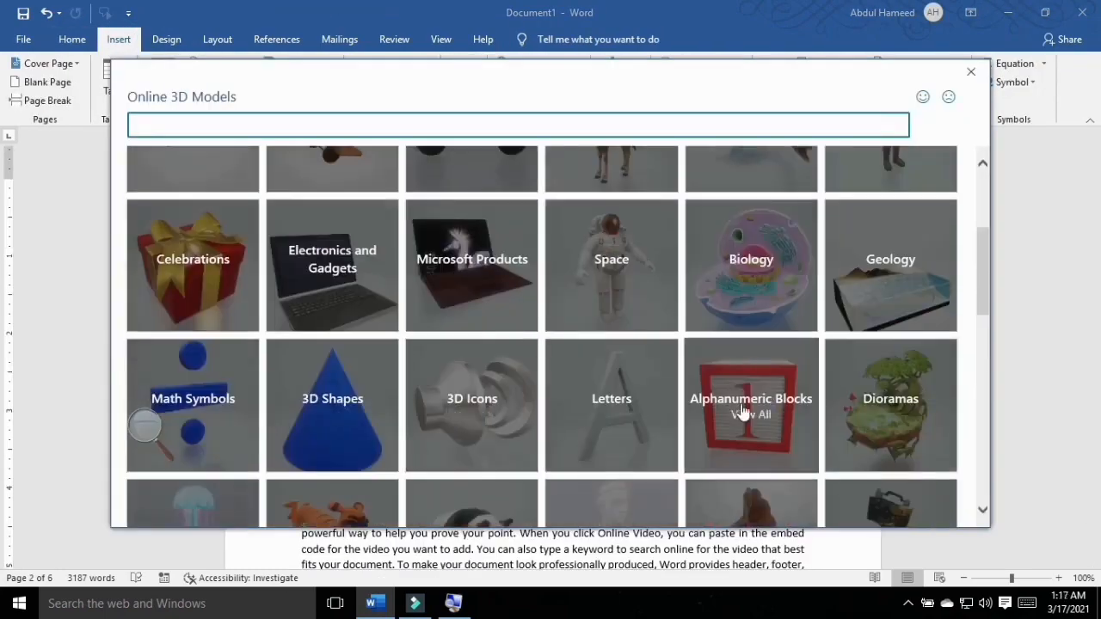
scroll(737, 413, down, 10)
click(332, 442)
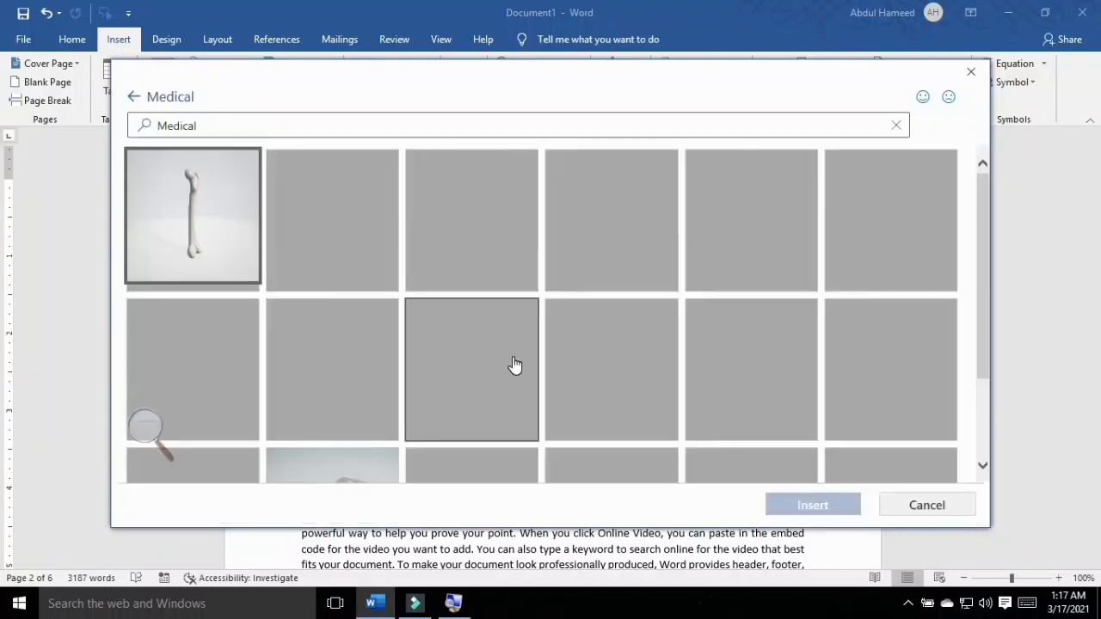
scroll(514, 365, down, 2)
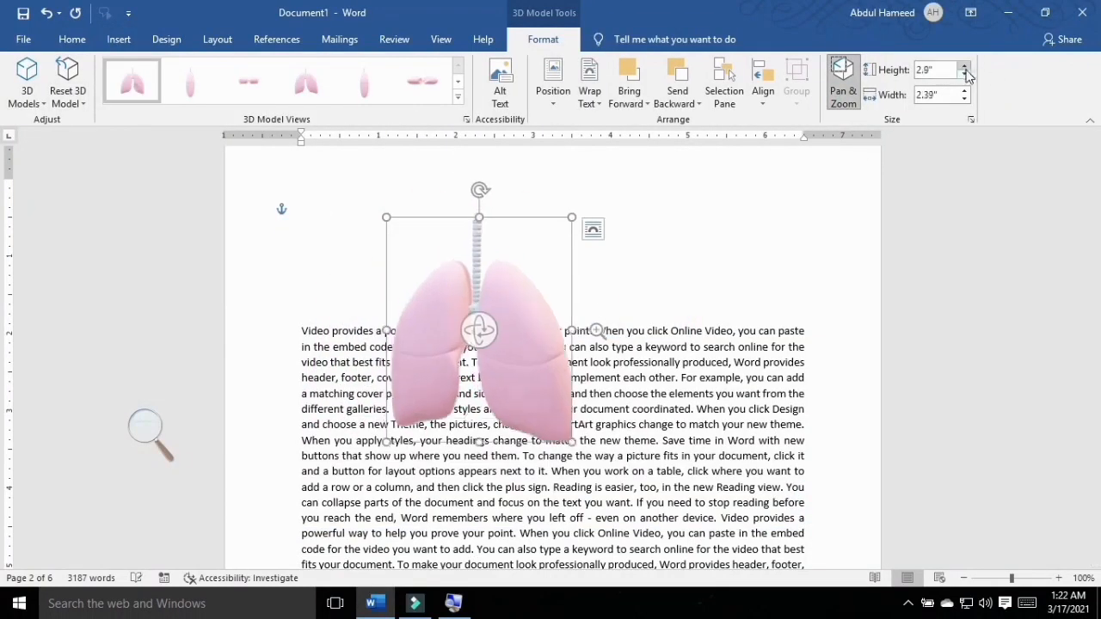
click(80, 103)
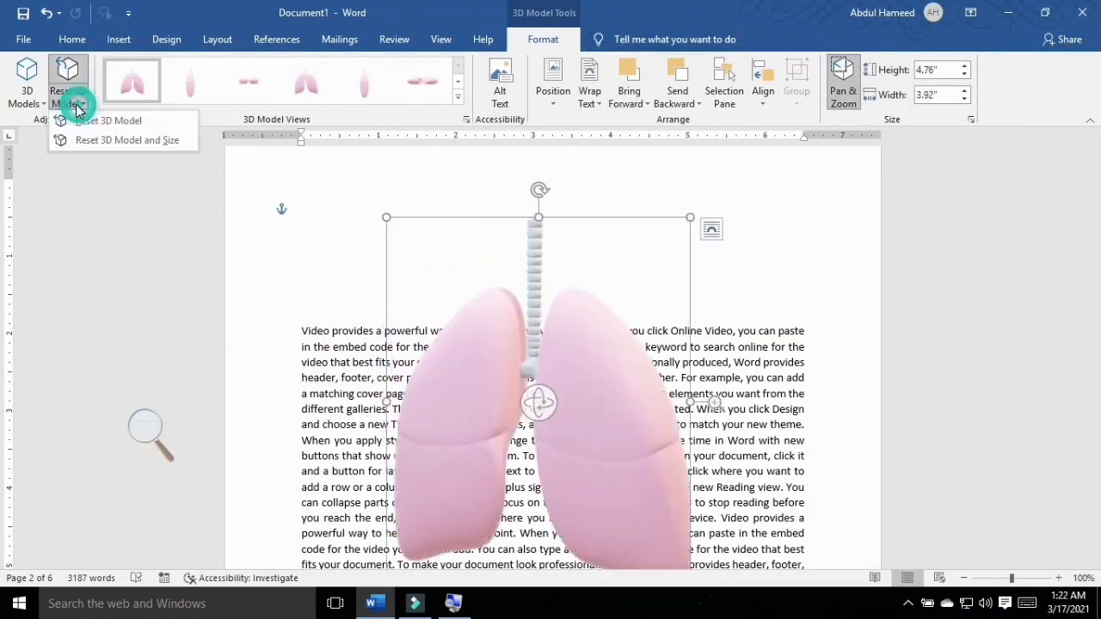